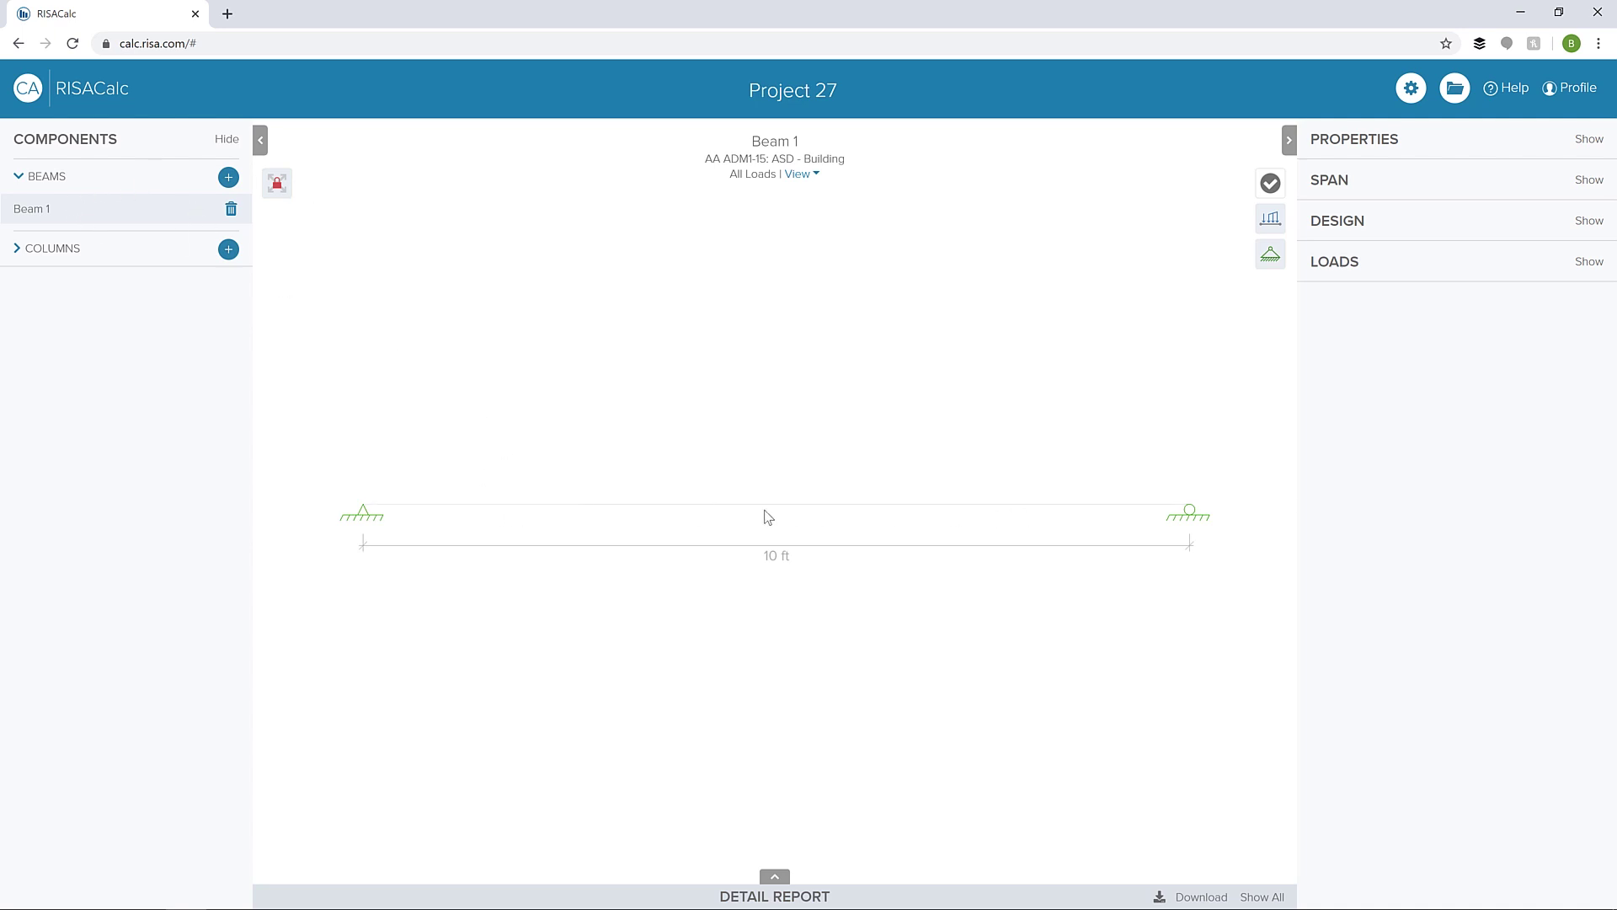
Step: Expand Beam 1's Properties to show its Z1.75X1.75X1.09 6061-T6 shape at 0° rotation
click(1368, 144)
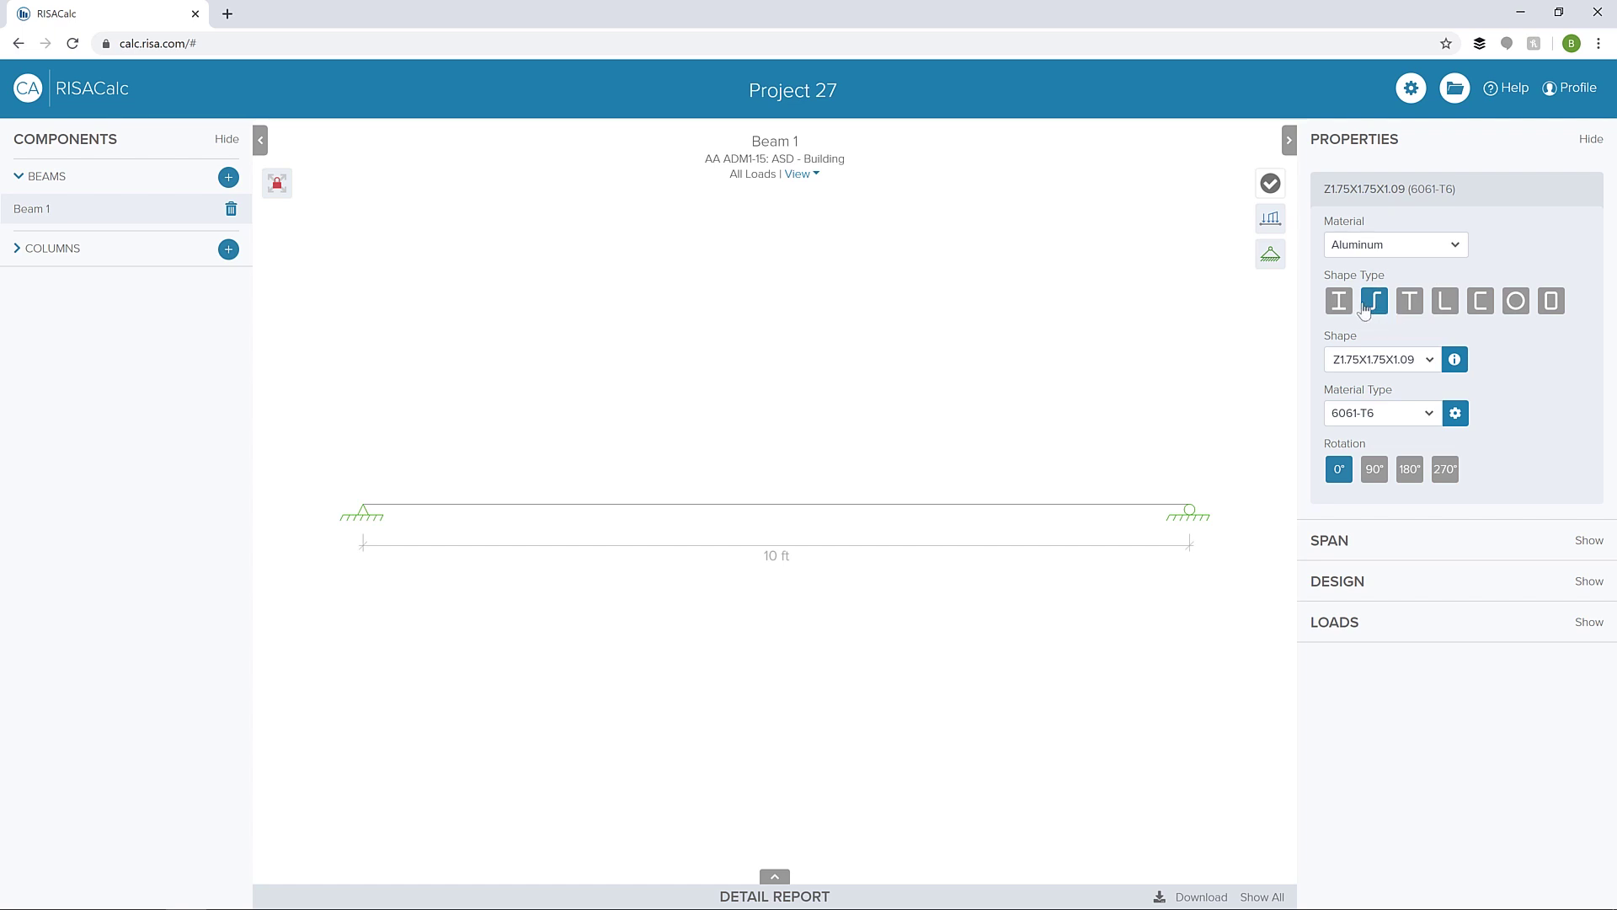
Step: Change Beam 1's shape to Z5.0625X3.313X4.84, keep 6061-T6, and review its section properties
click(1386, 362)
scroll(1391, 480, down, 5)
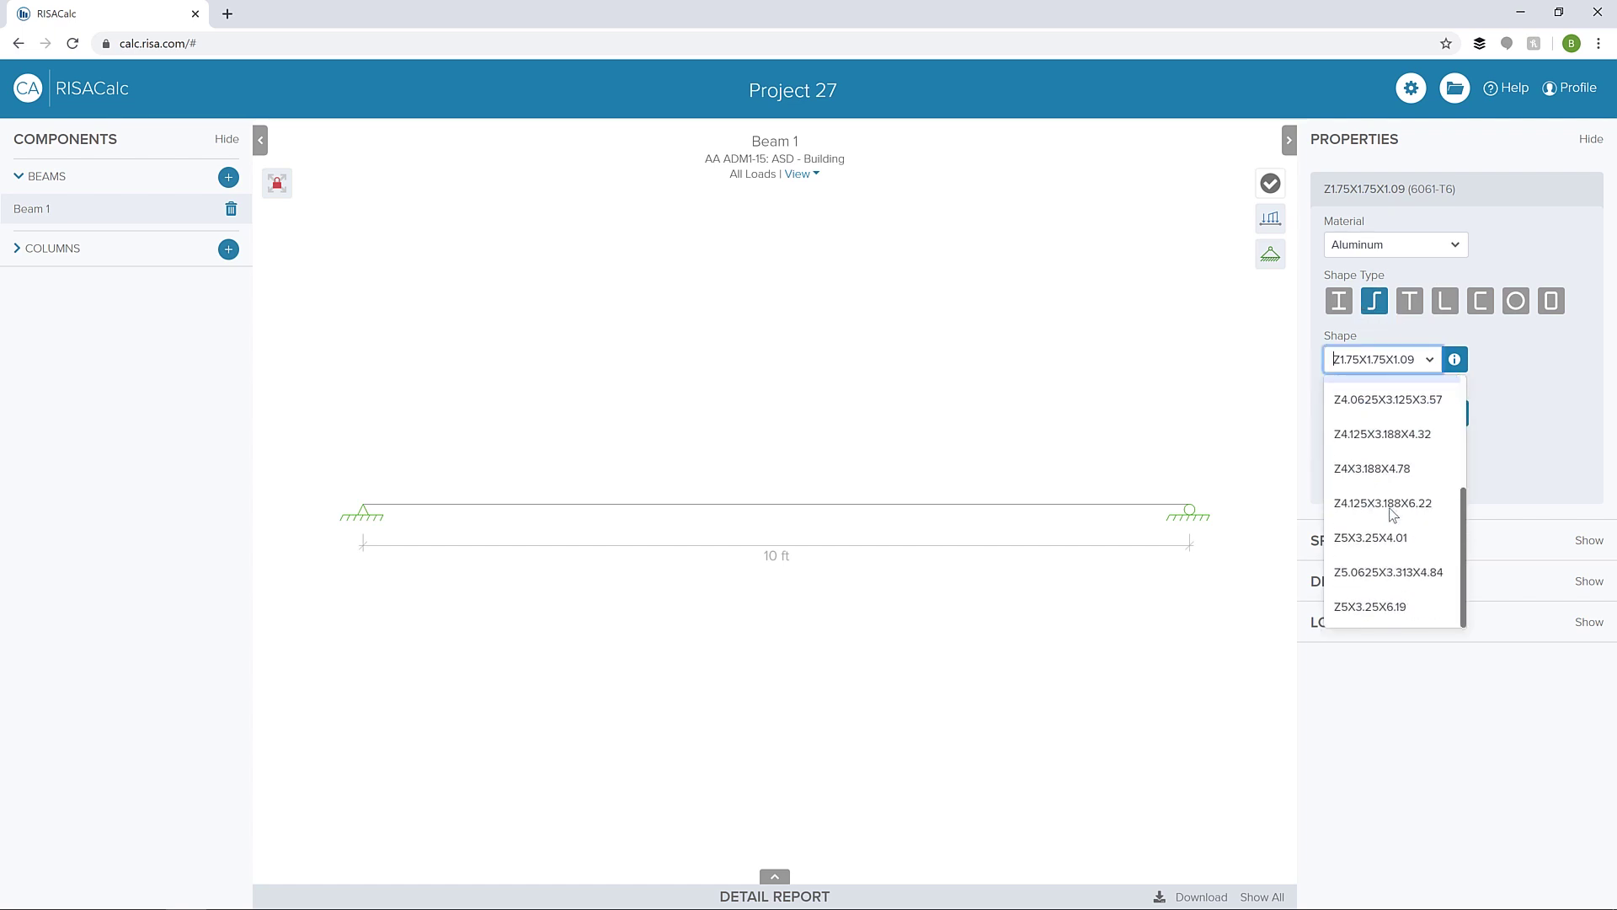
click(1358, 576)
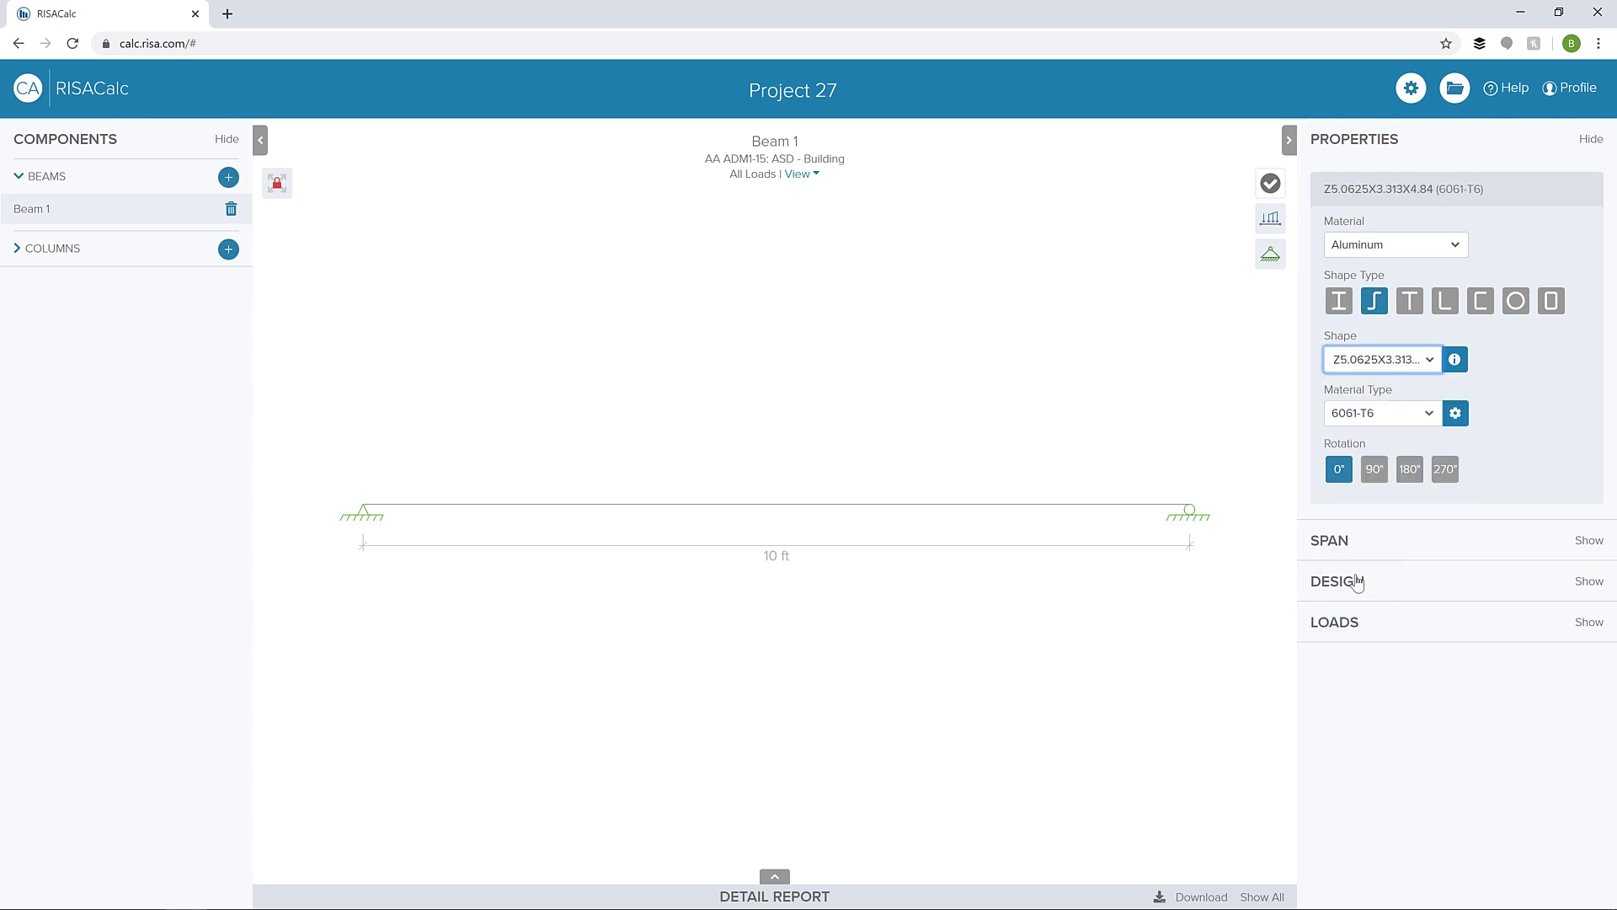
click(1411, 416)
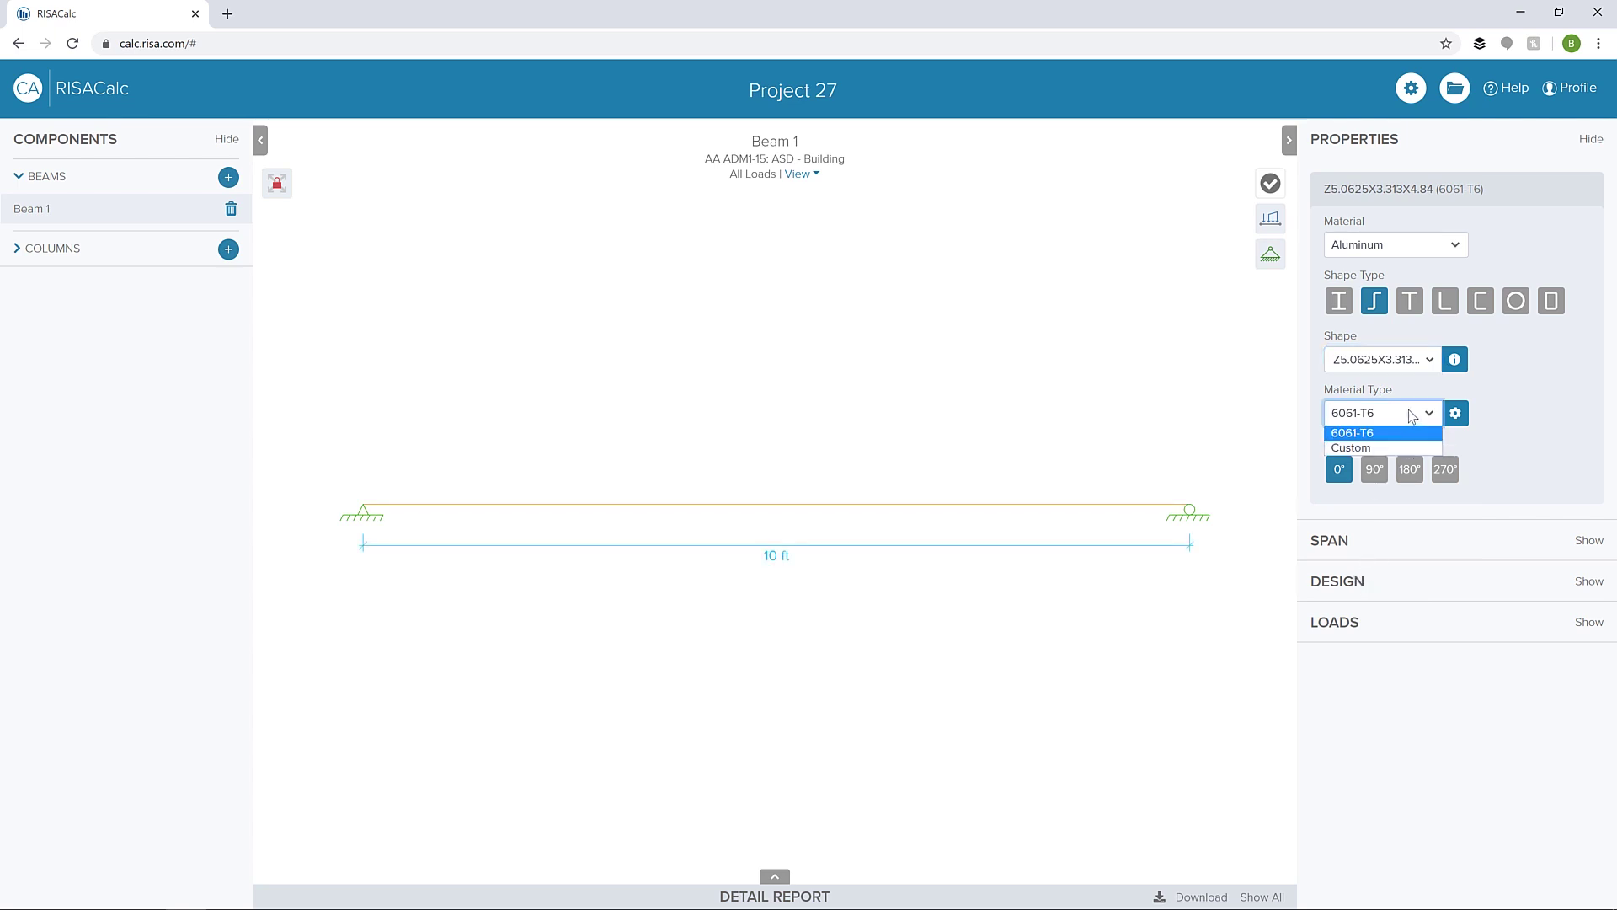
click(1412, 416)
click(1455, 359)
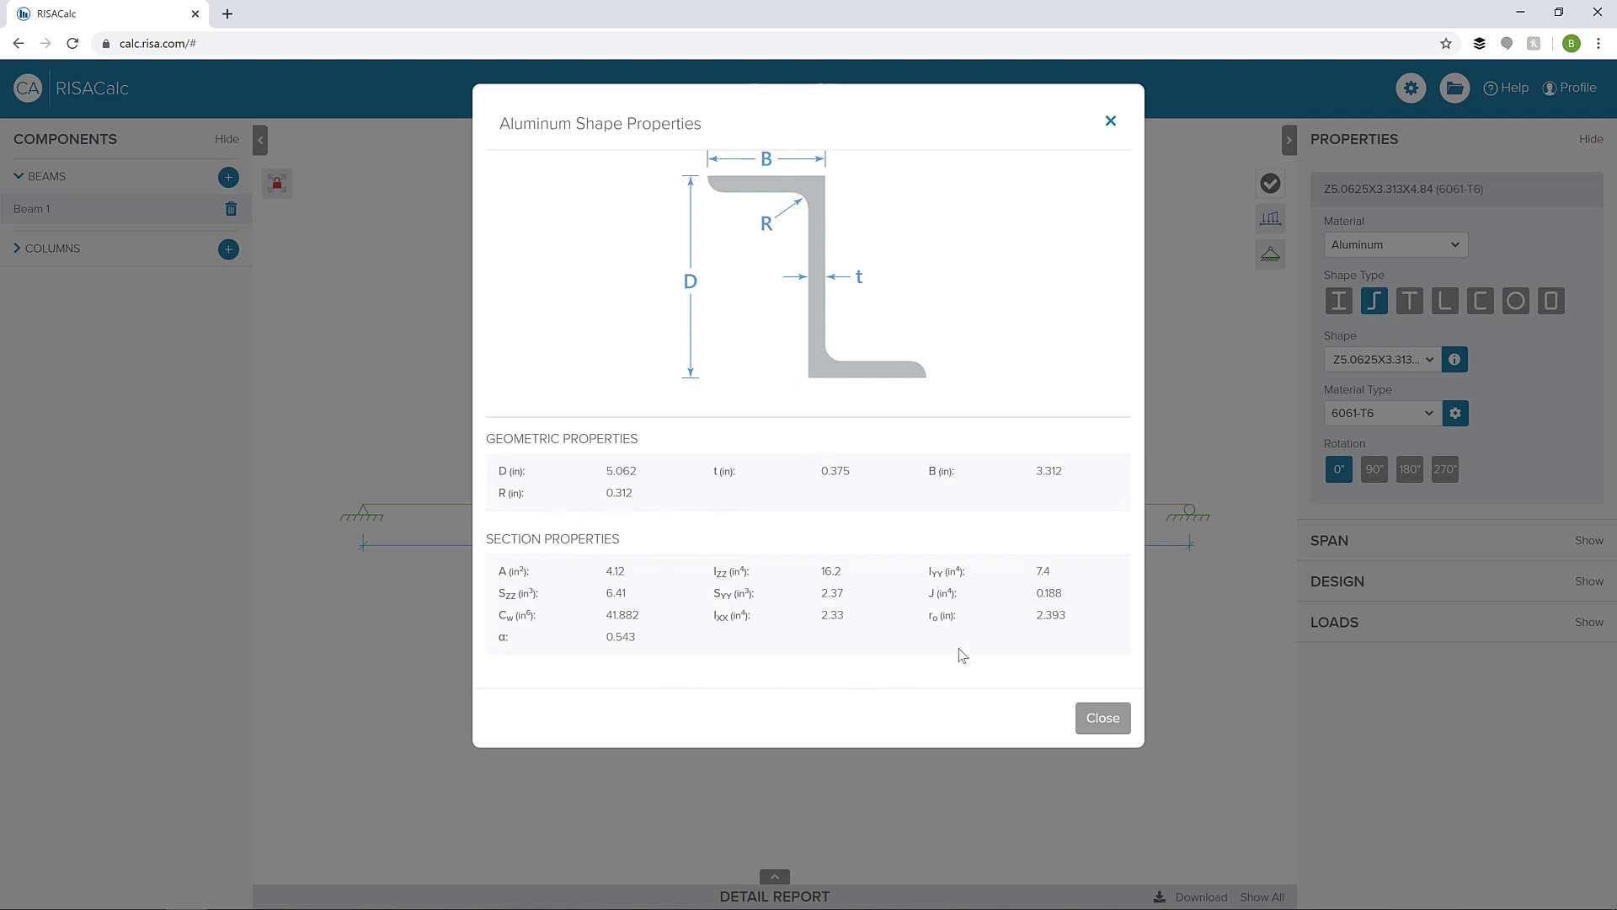
click(1086, 718)
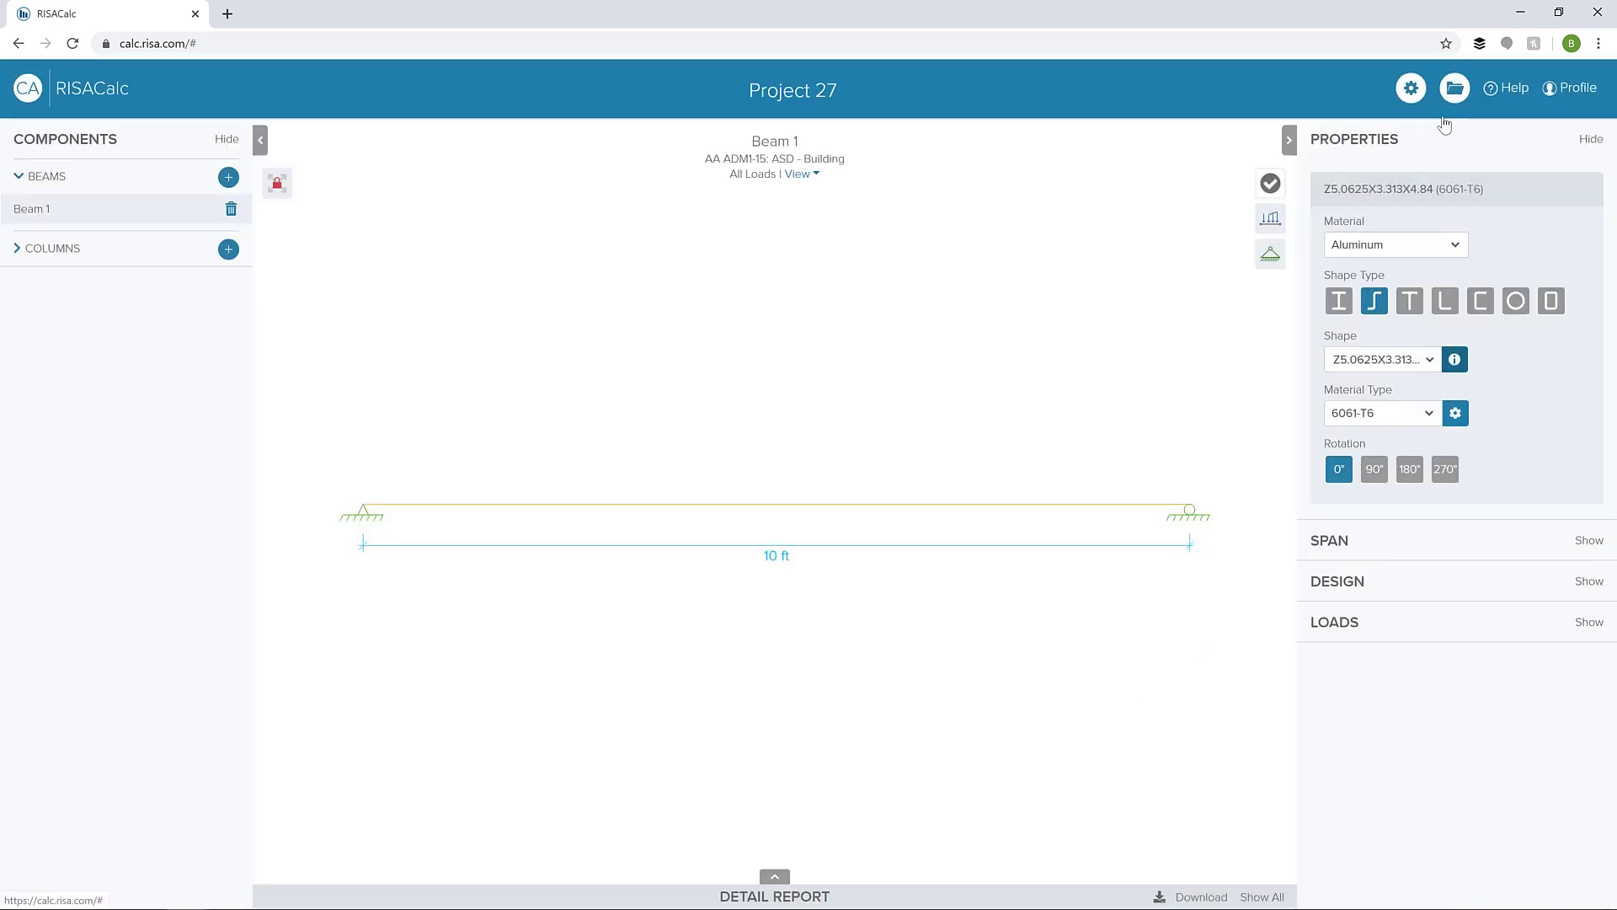
click(1411, 88)
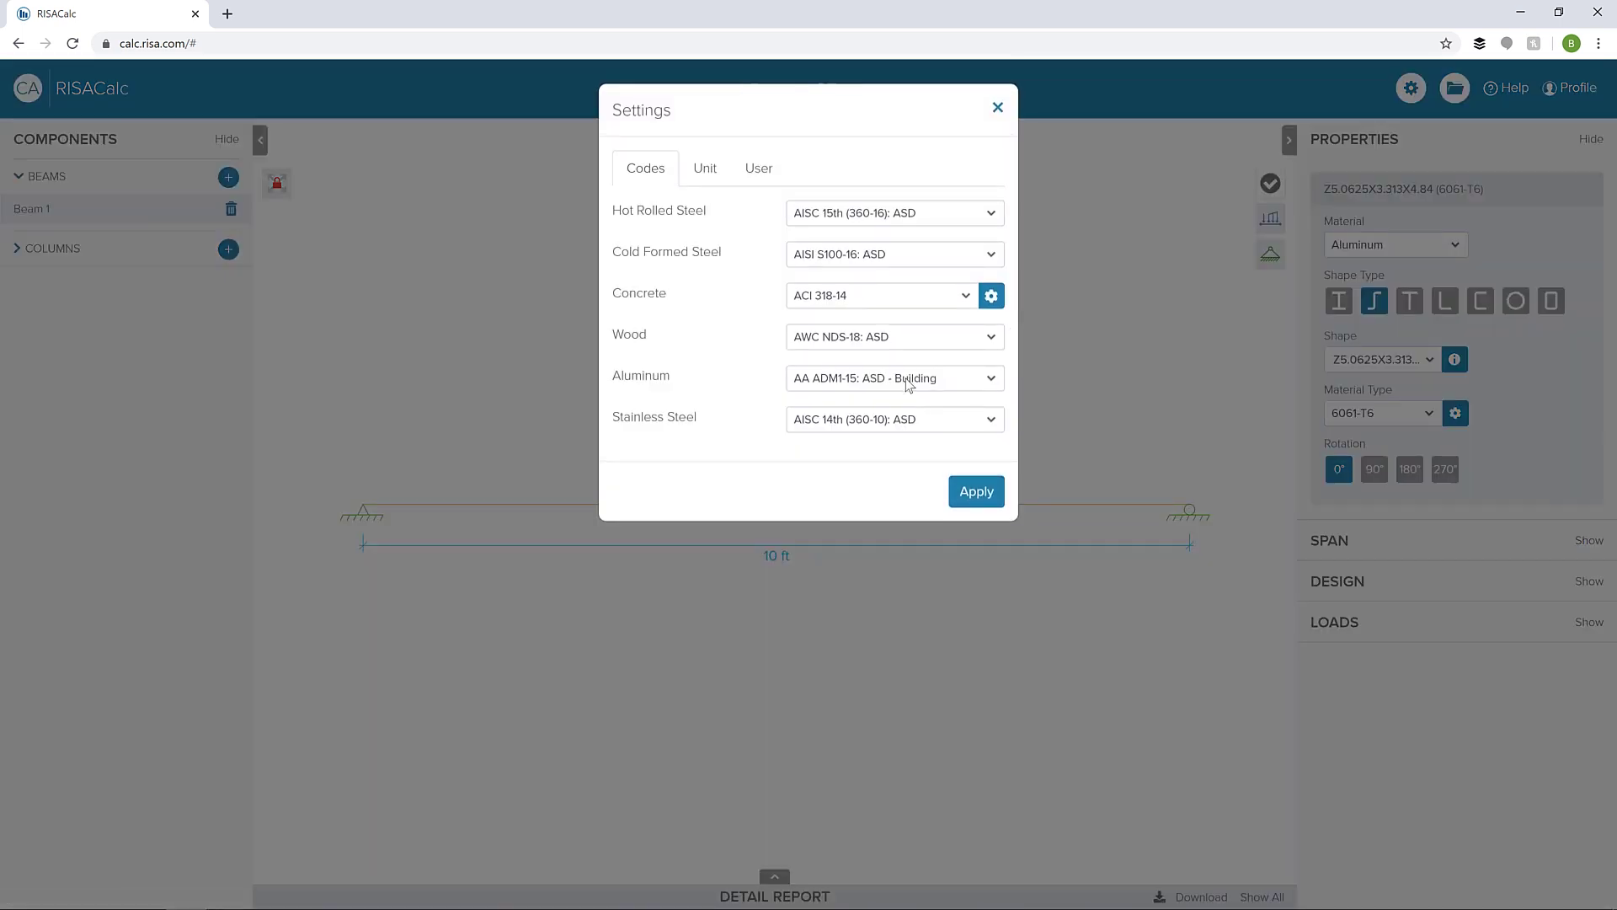
click(907, 378)
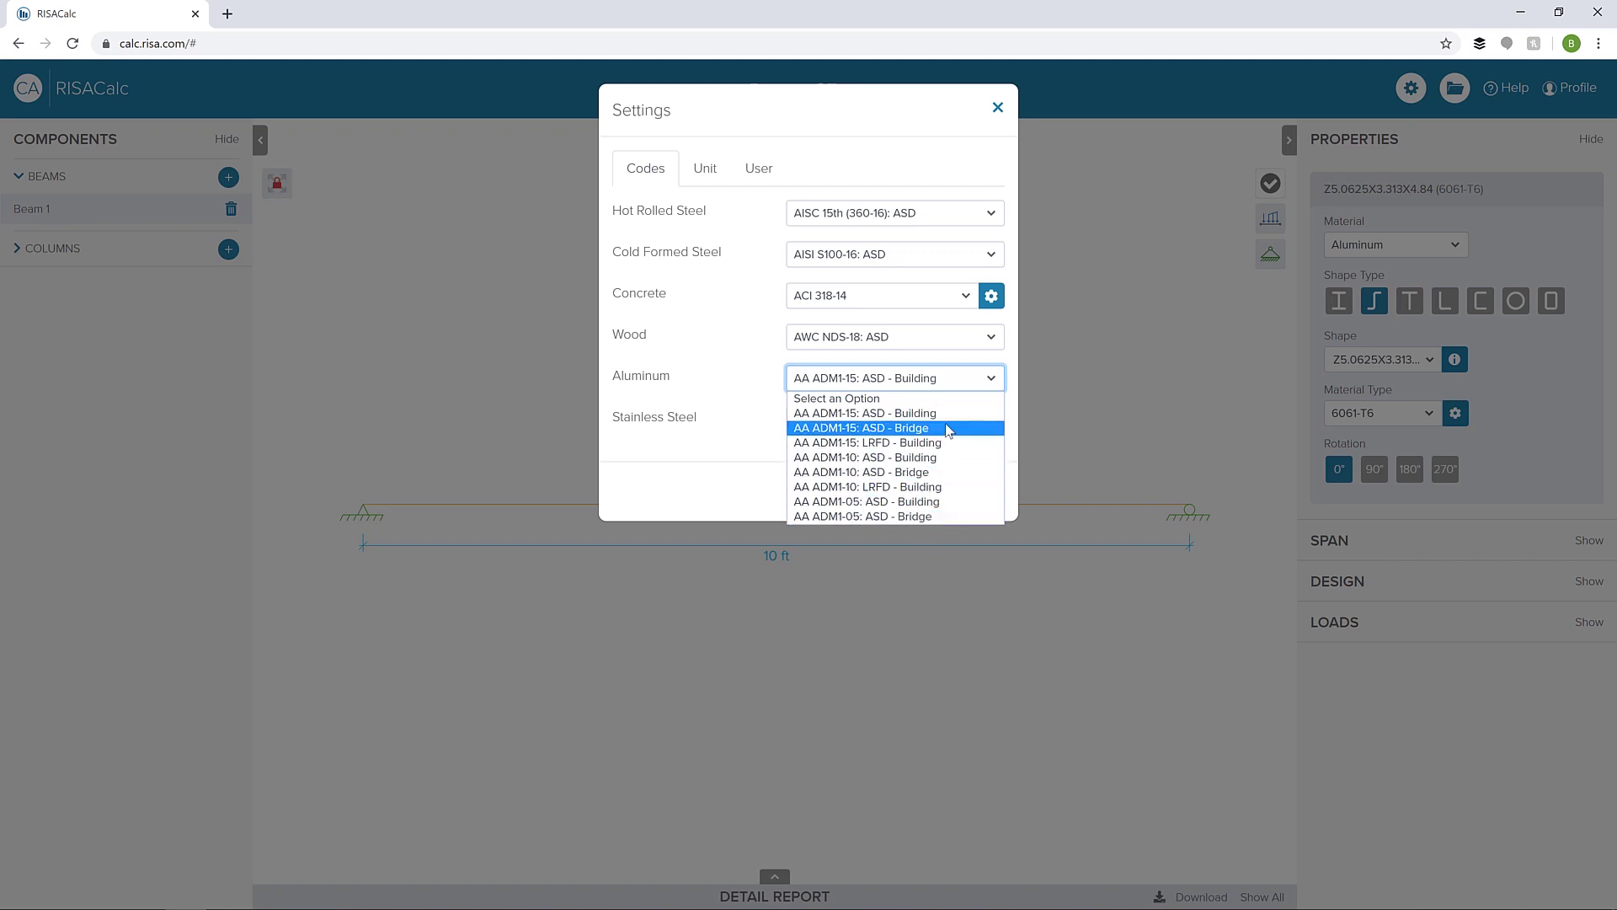
click(880, 414)
click(980, 492)
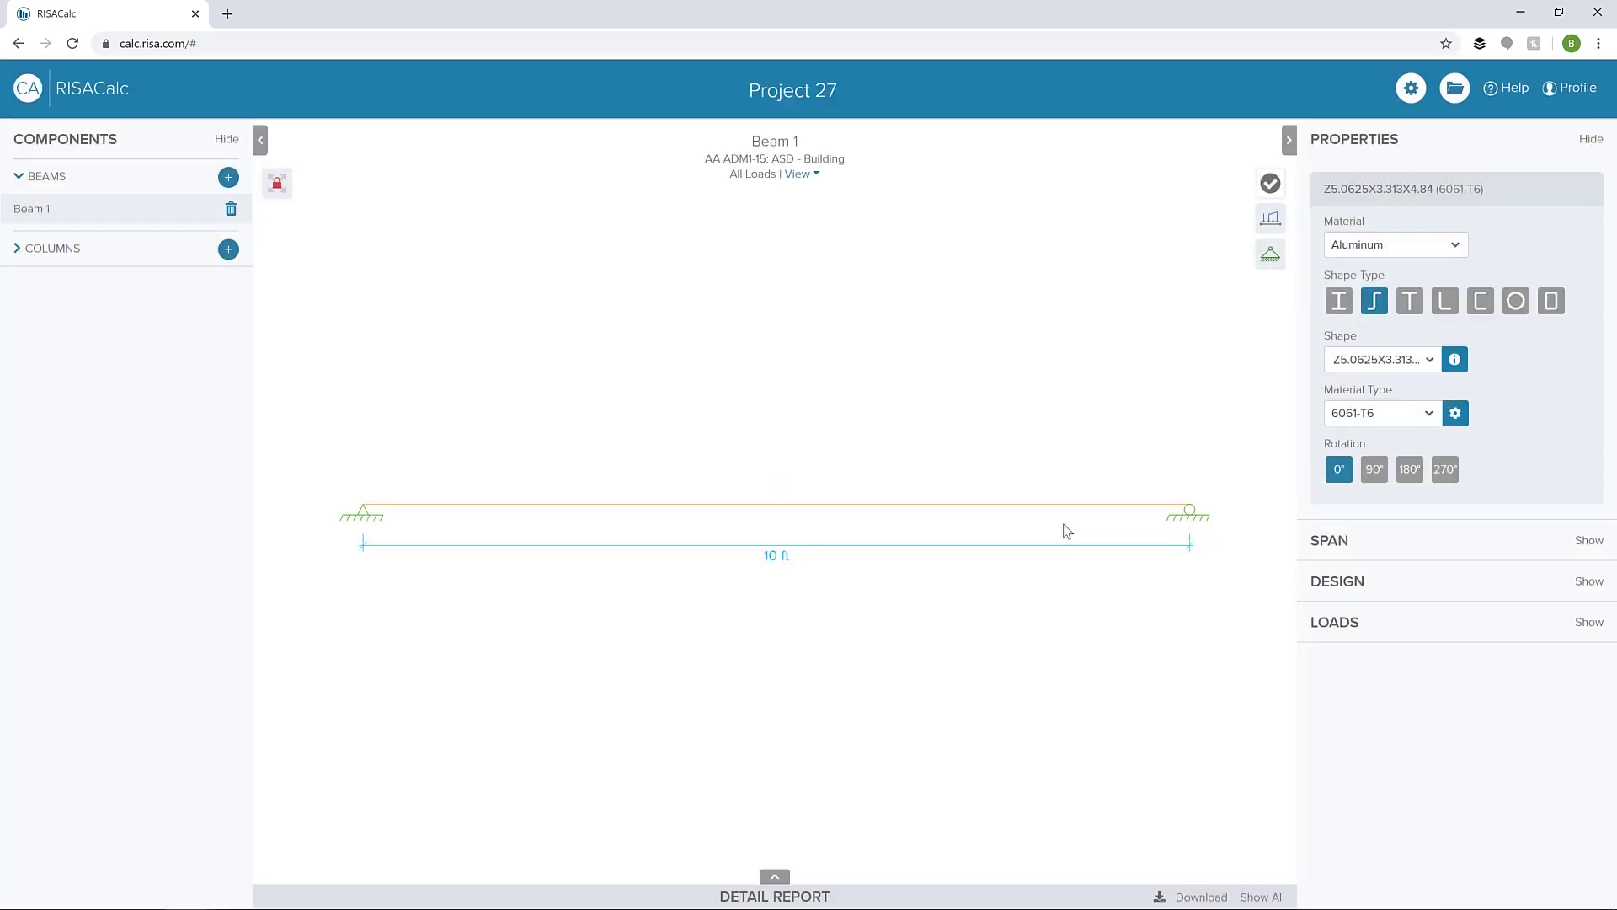
click(1384, 554)
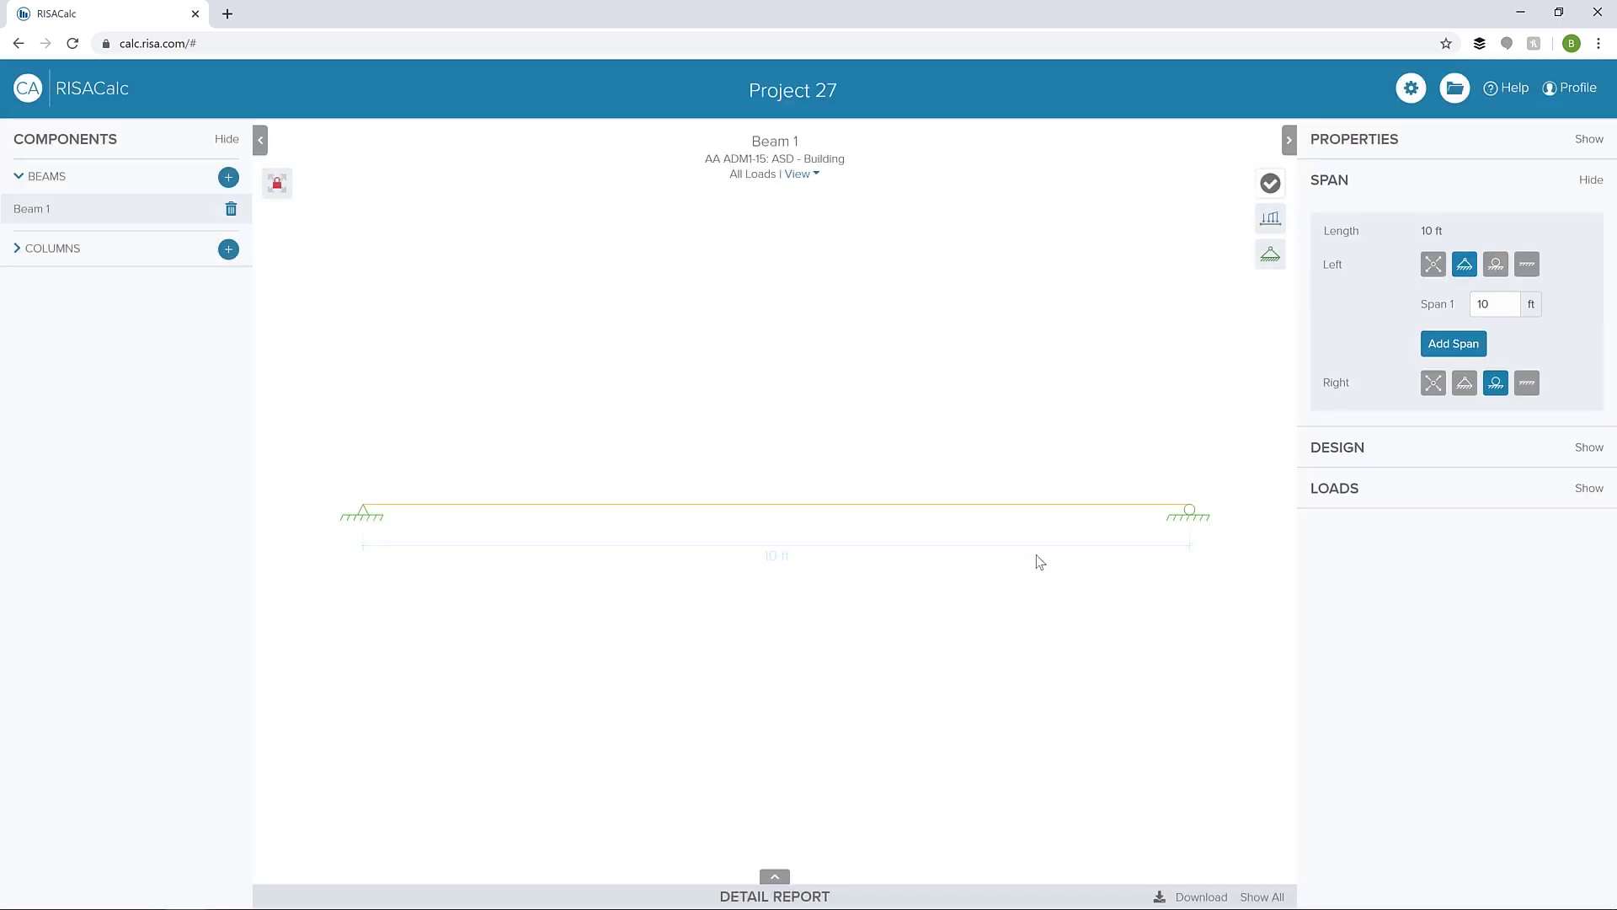
Step: Set Span 1 to 6 ft and add a second 6 ft span, totaling 12 ft
click(1504, 314)
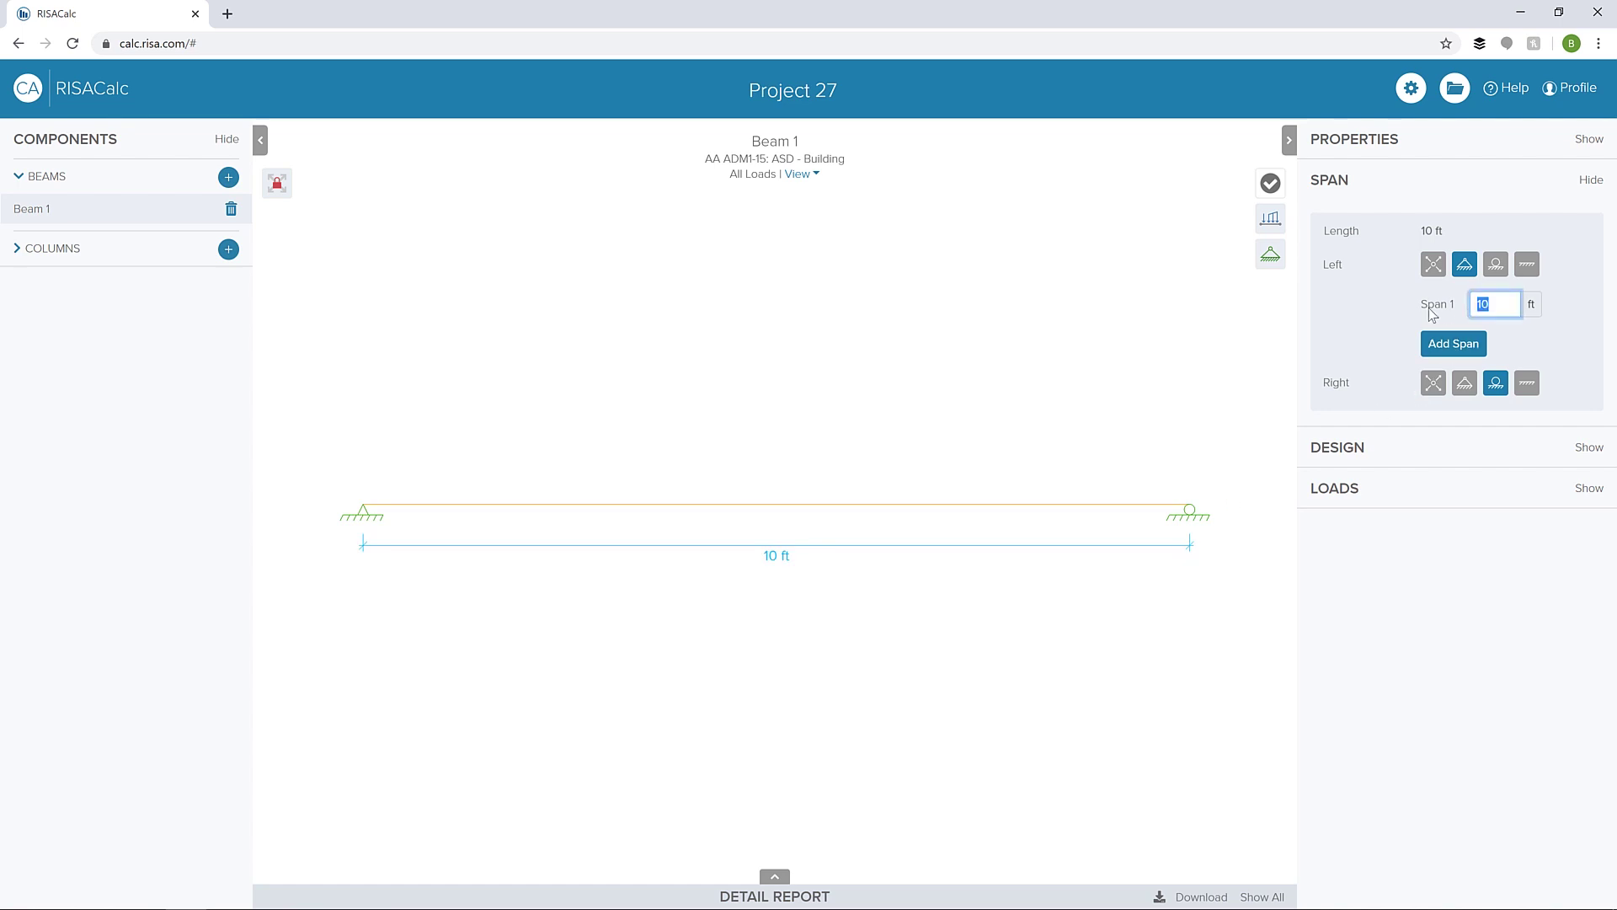
text(6)
key(Tab)
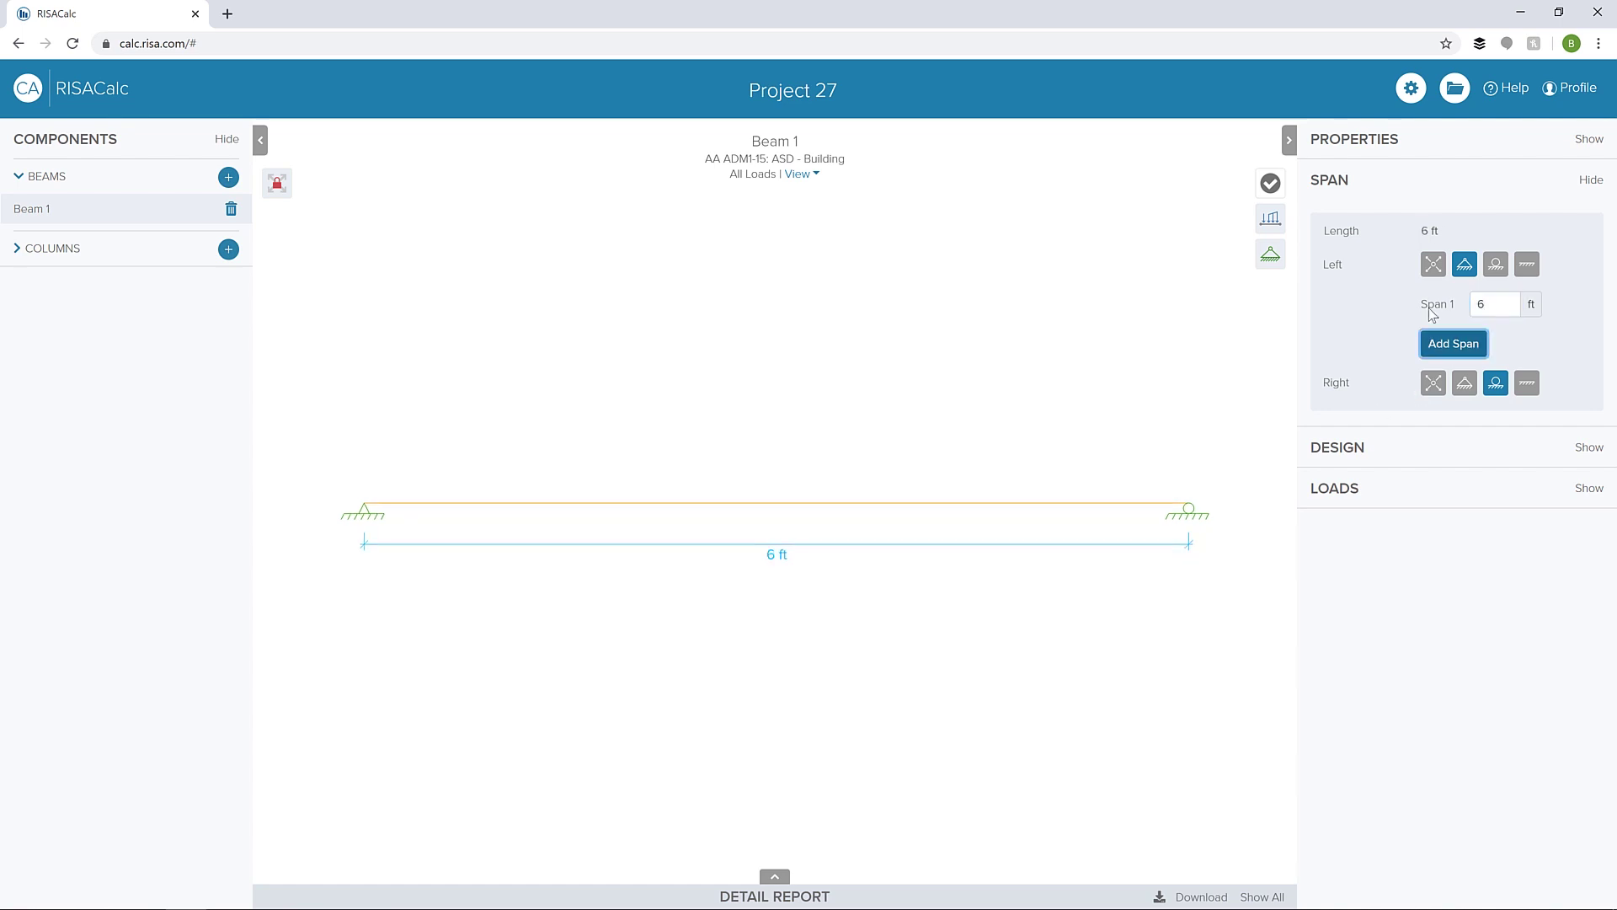
click(1441, 358)
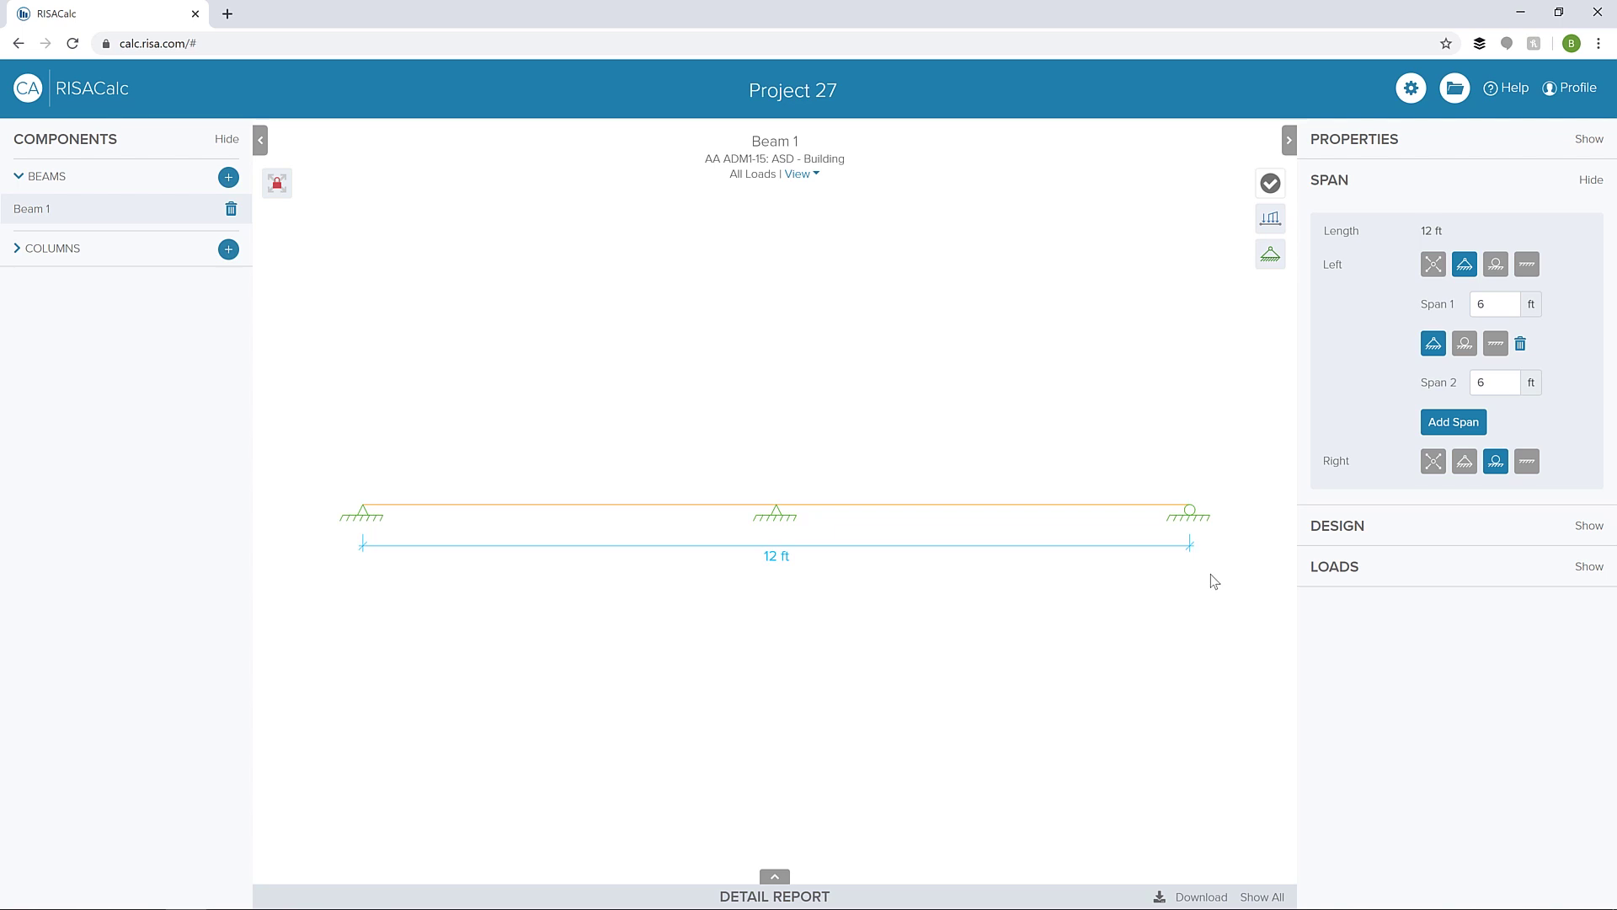
Step: Set Beam 1's out-of-plane bracing to At Supports and its top brace to Fully Braced
click(1356, 529)
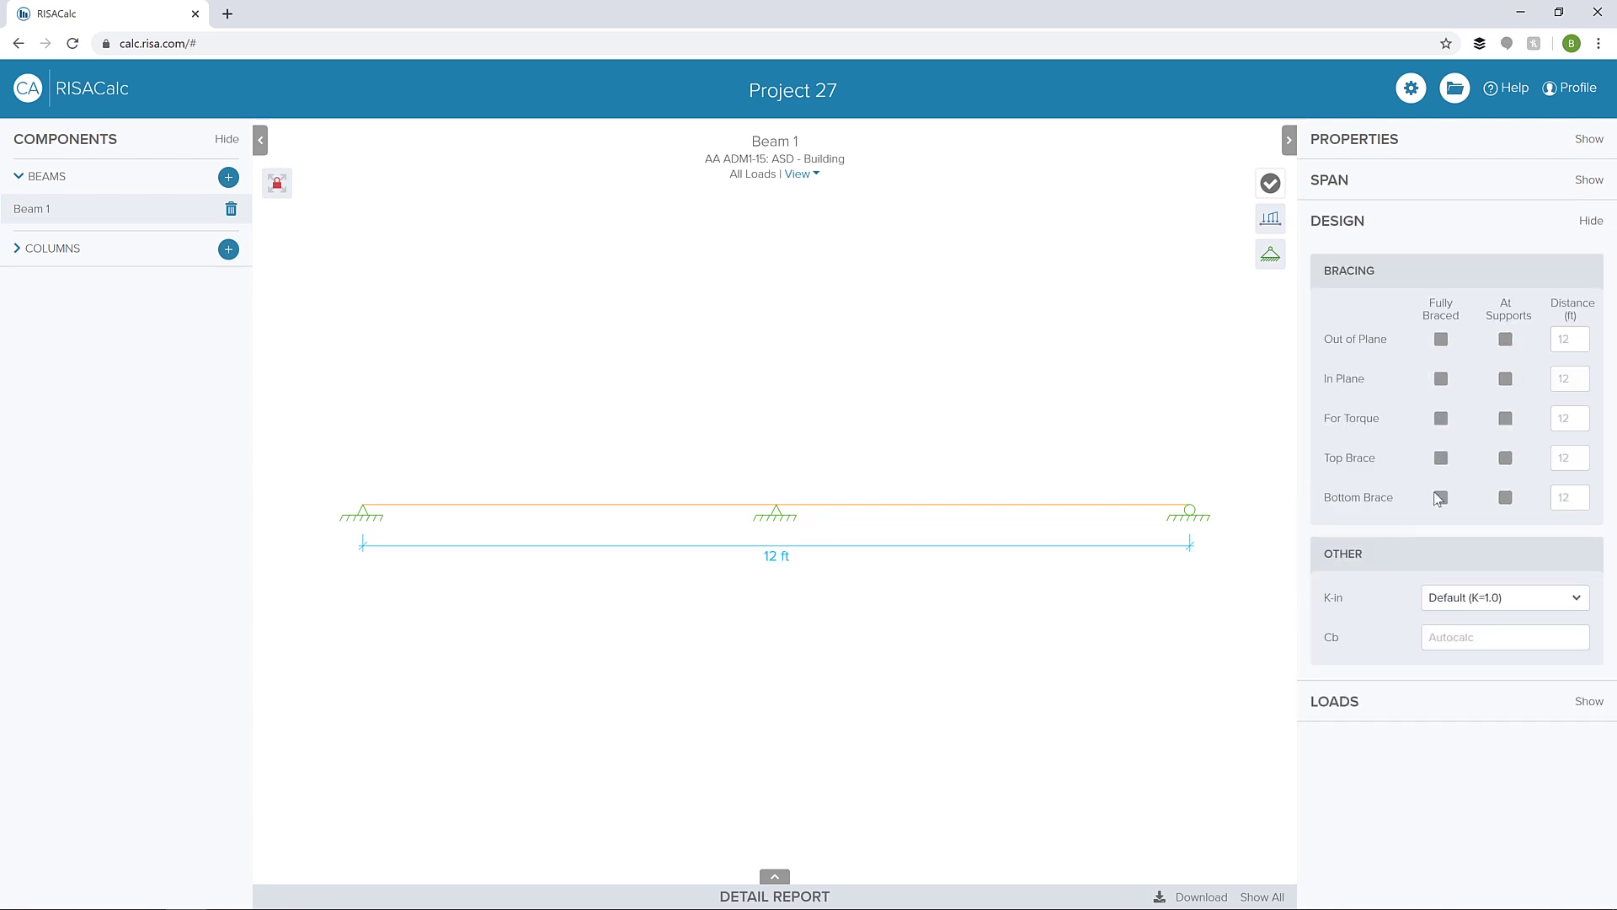
click(1507, 342)
click(1440, 459)
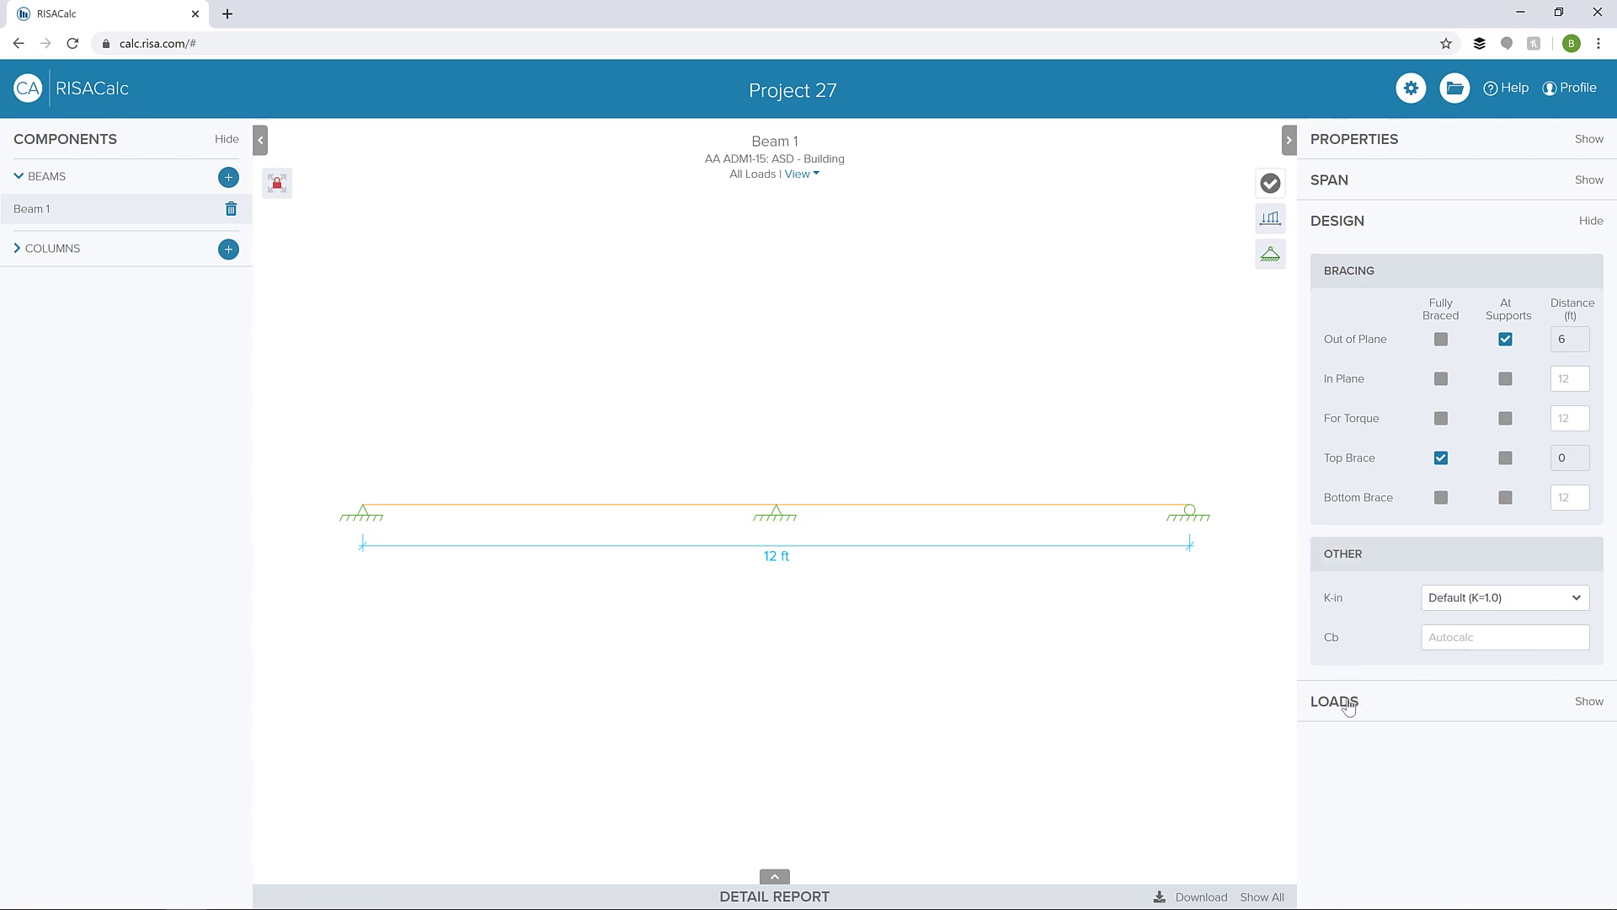
click(1349, 708)
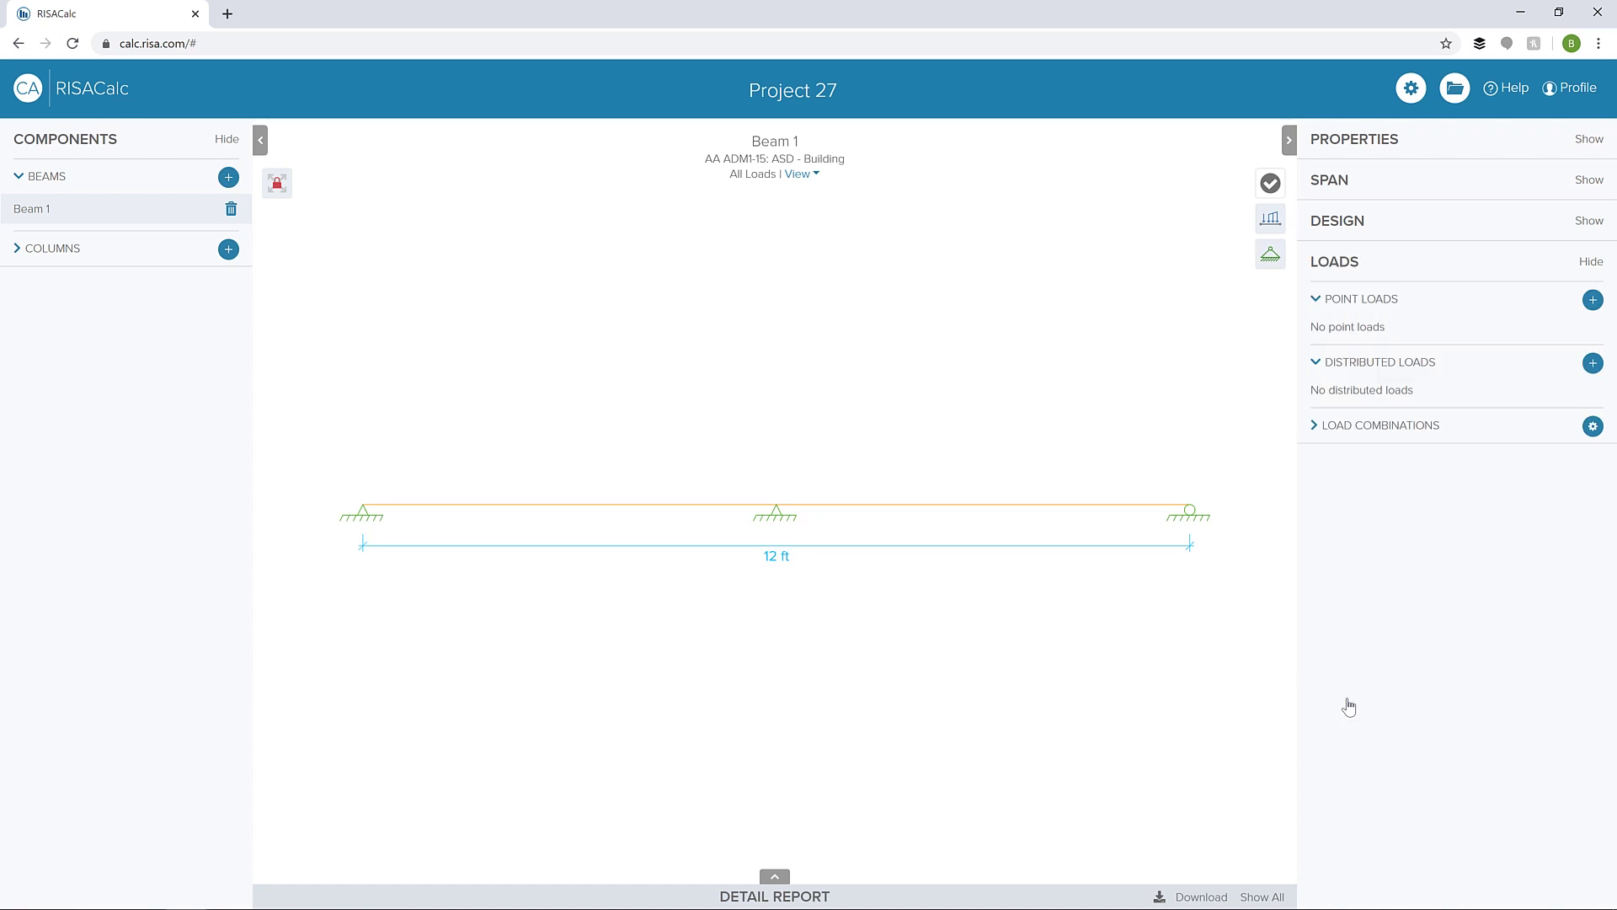
Step: Add a 0.25 k live point load at 3 ft
click(1594, 304)
click(1395, 398)
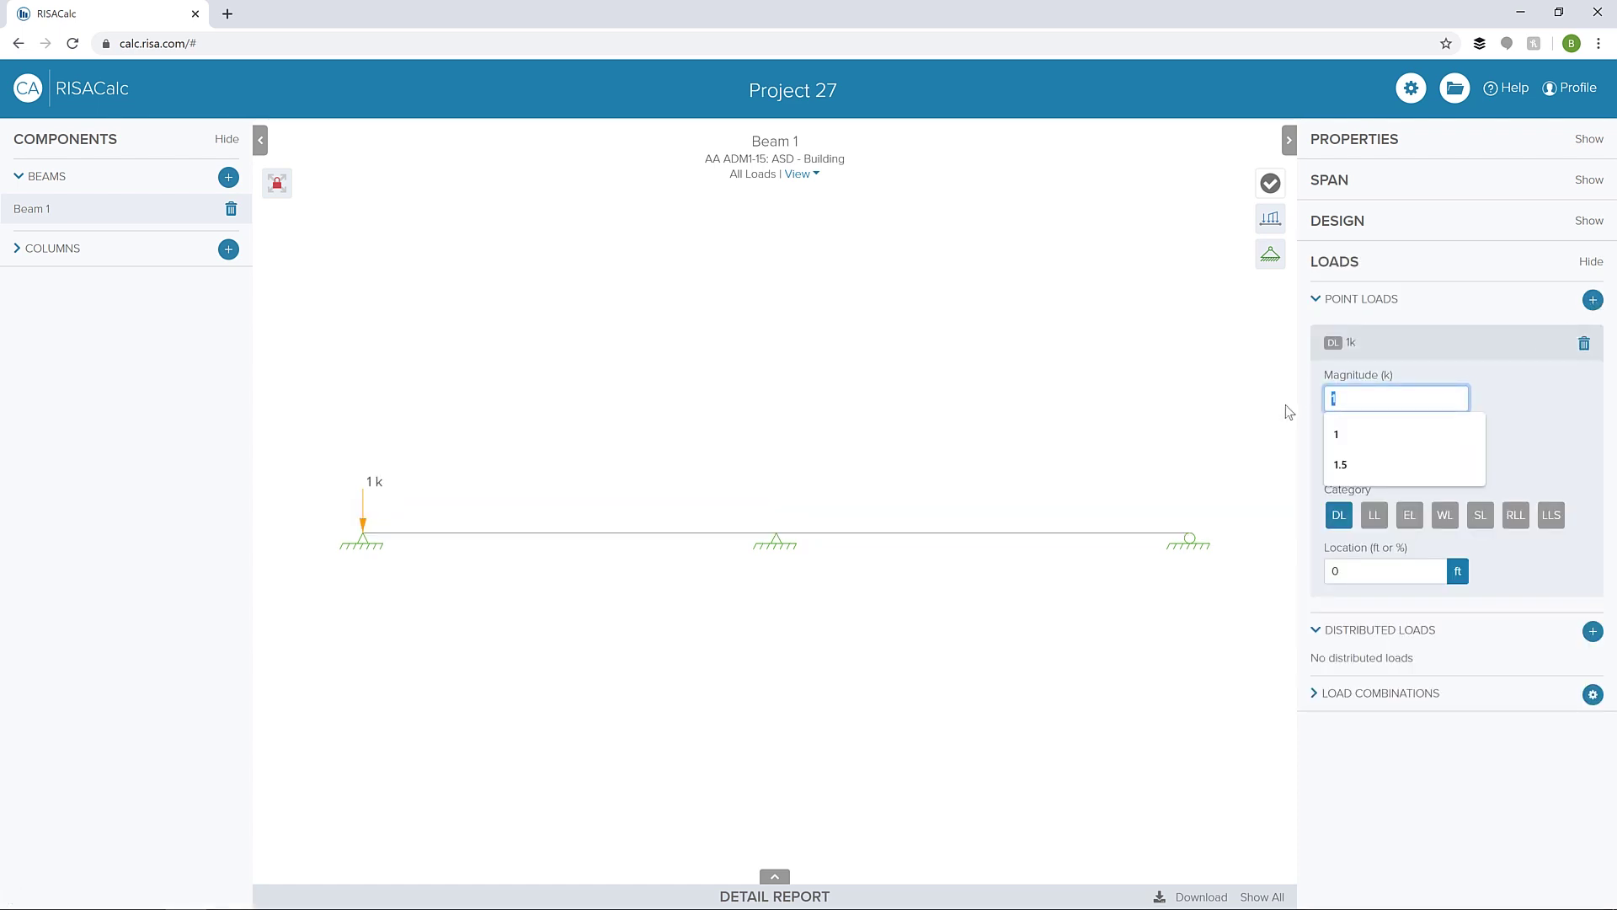
text(.25)
click(1285, 411)
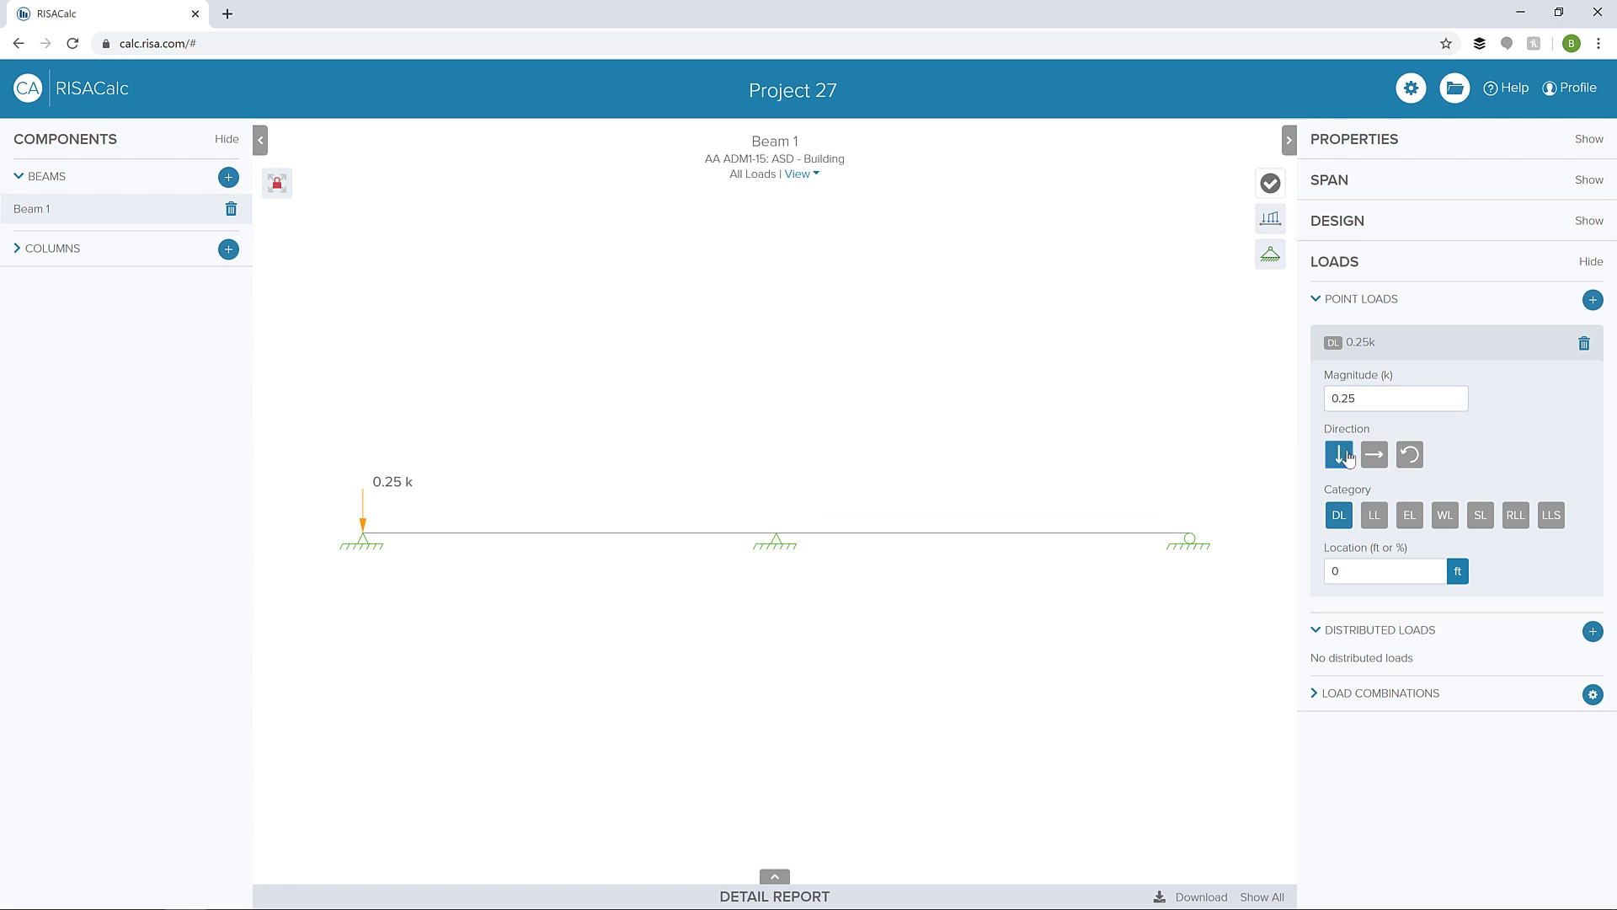
click(1373, 515)
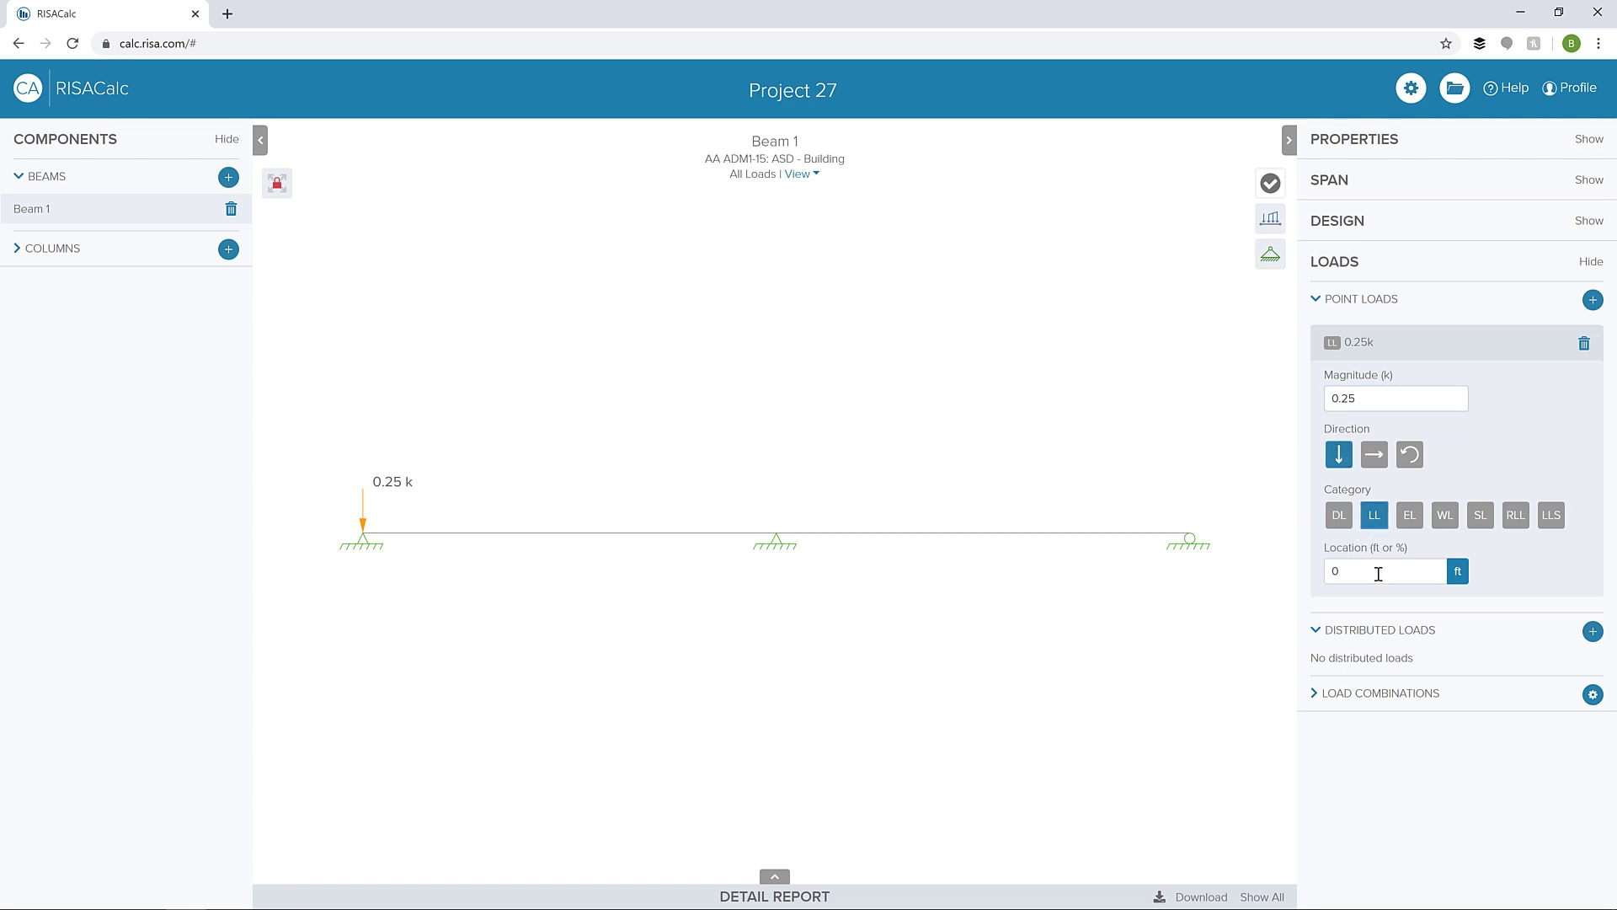
click(1363, 570)
click(1277, 587)
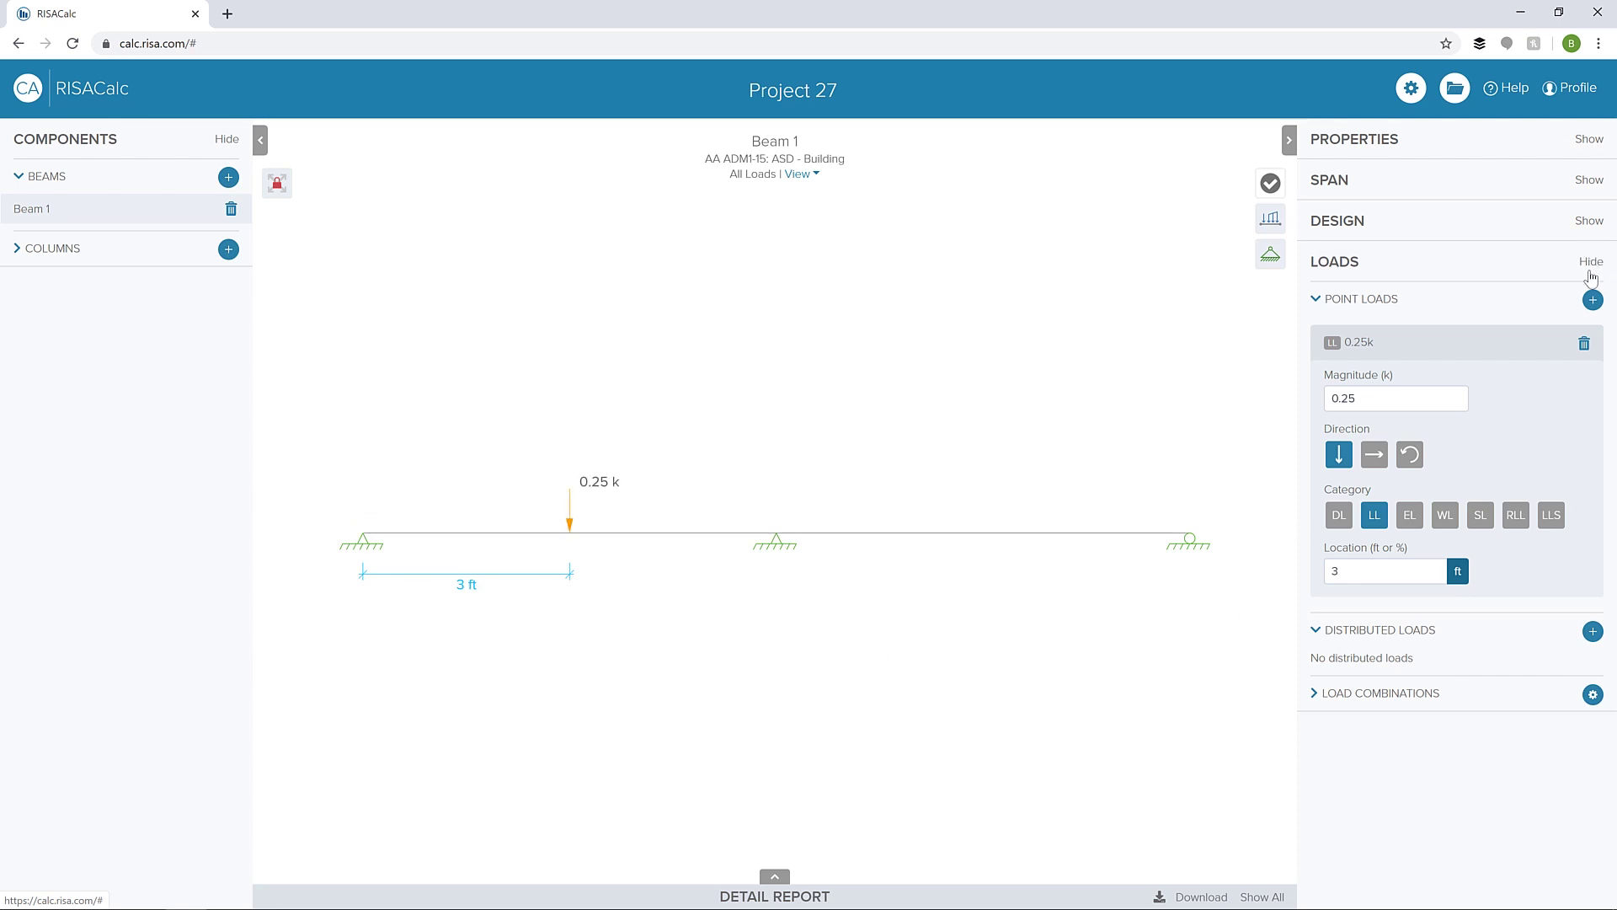
Step: Add a 0.15 k dead point load at 9 ft
click(1593, 300)
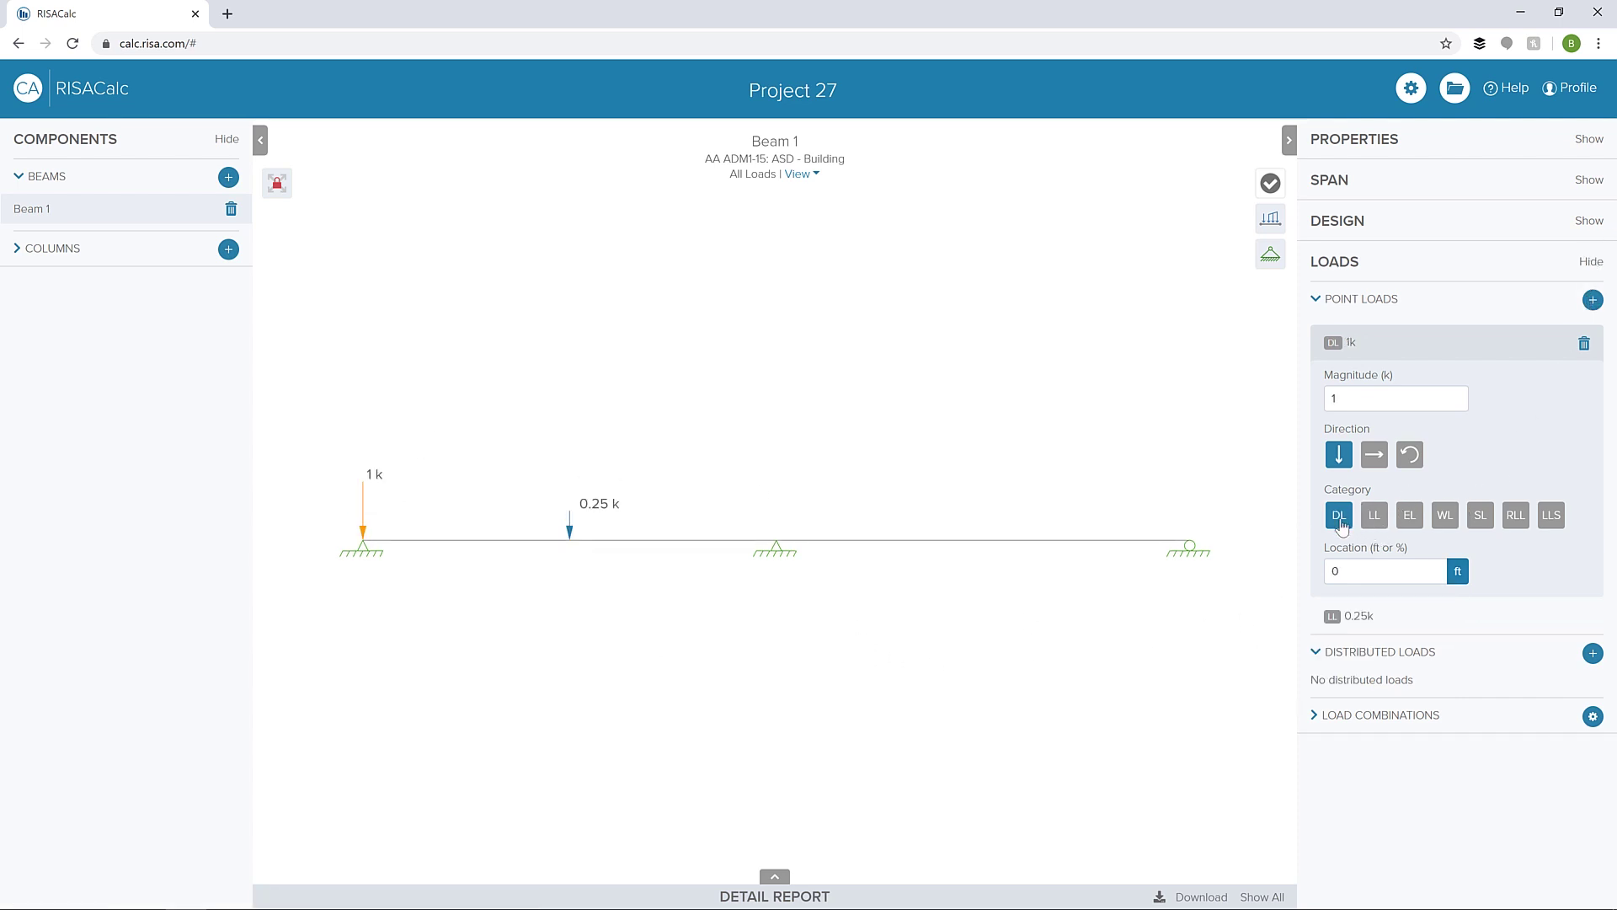
click(1370, 399)
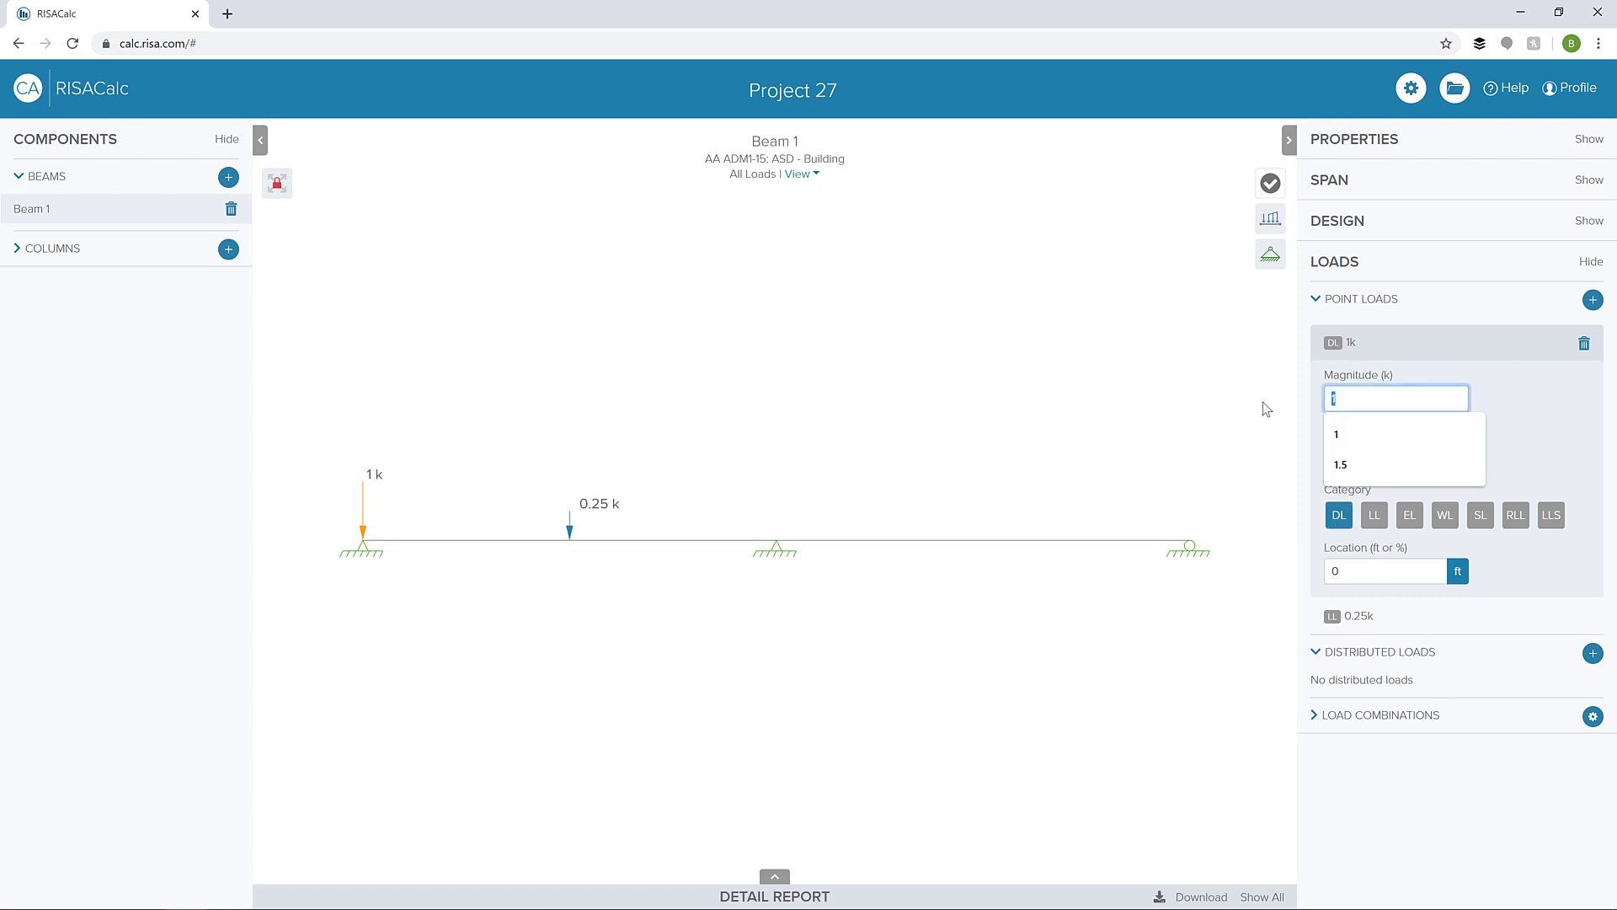
text(0.15)
key(Return)
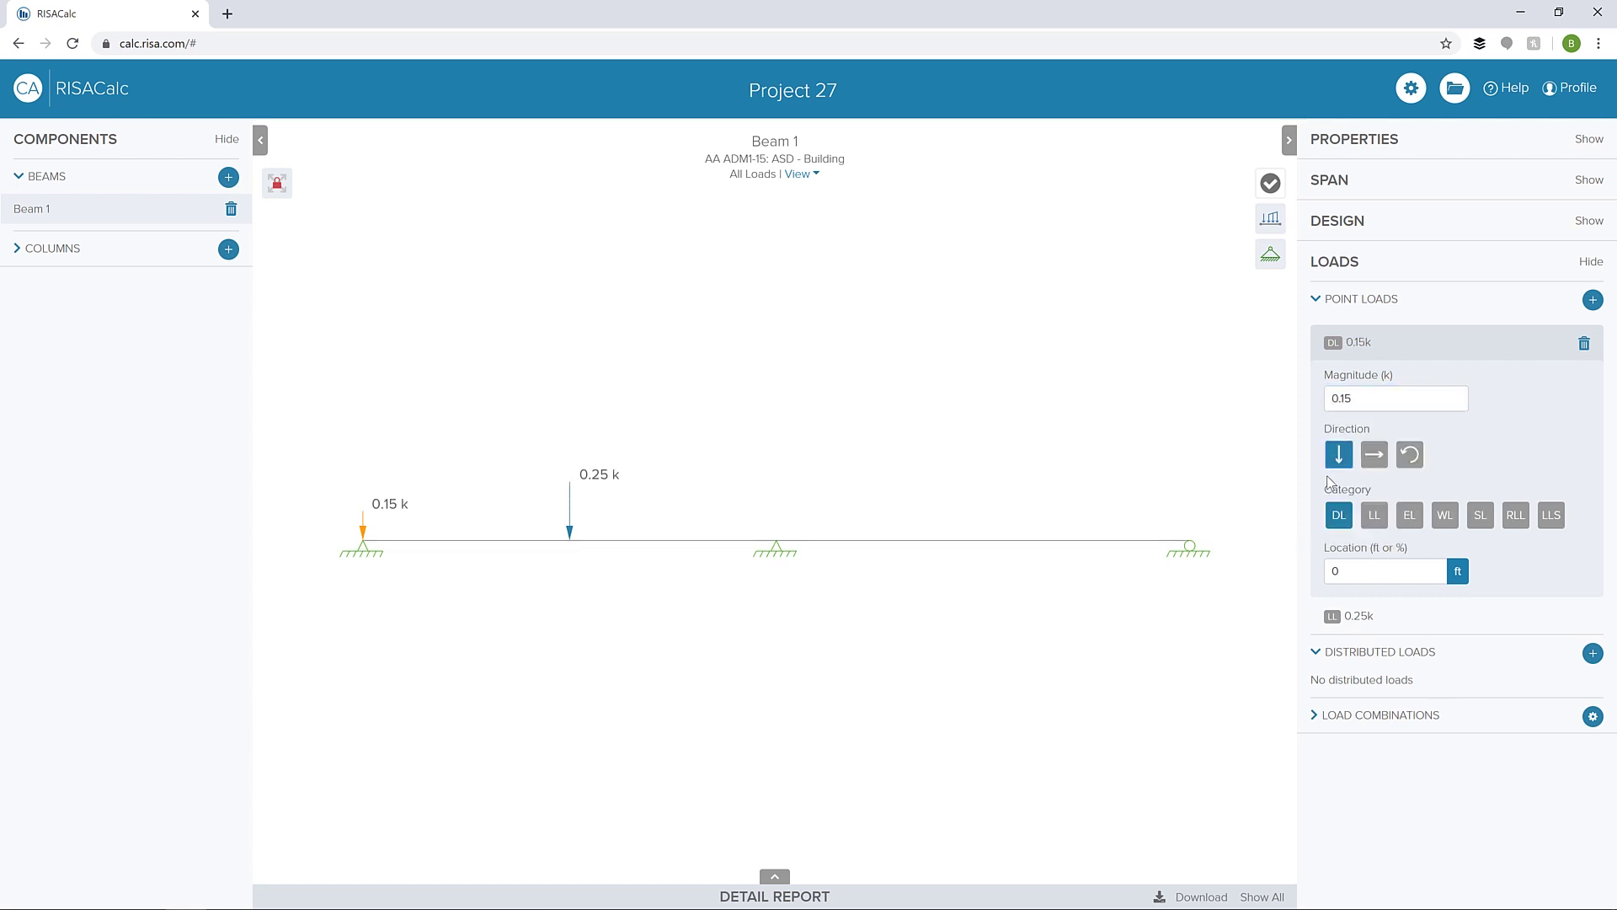
click(1413, 572)
text(9)
key(Tab)
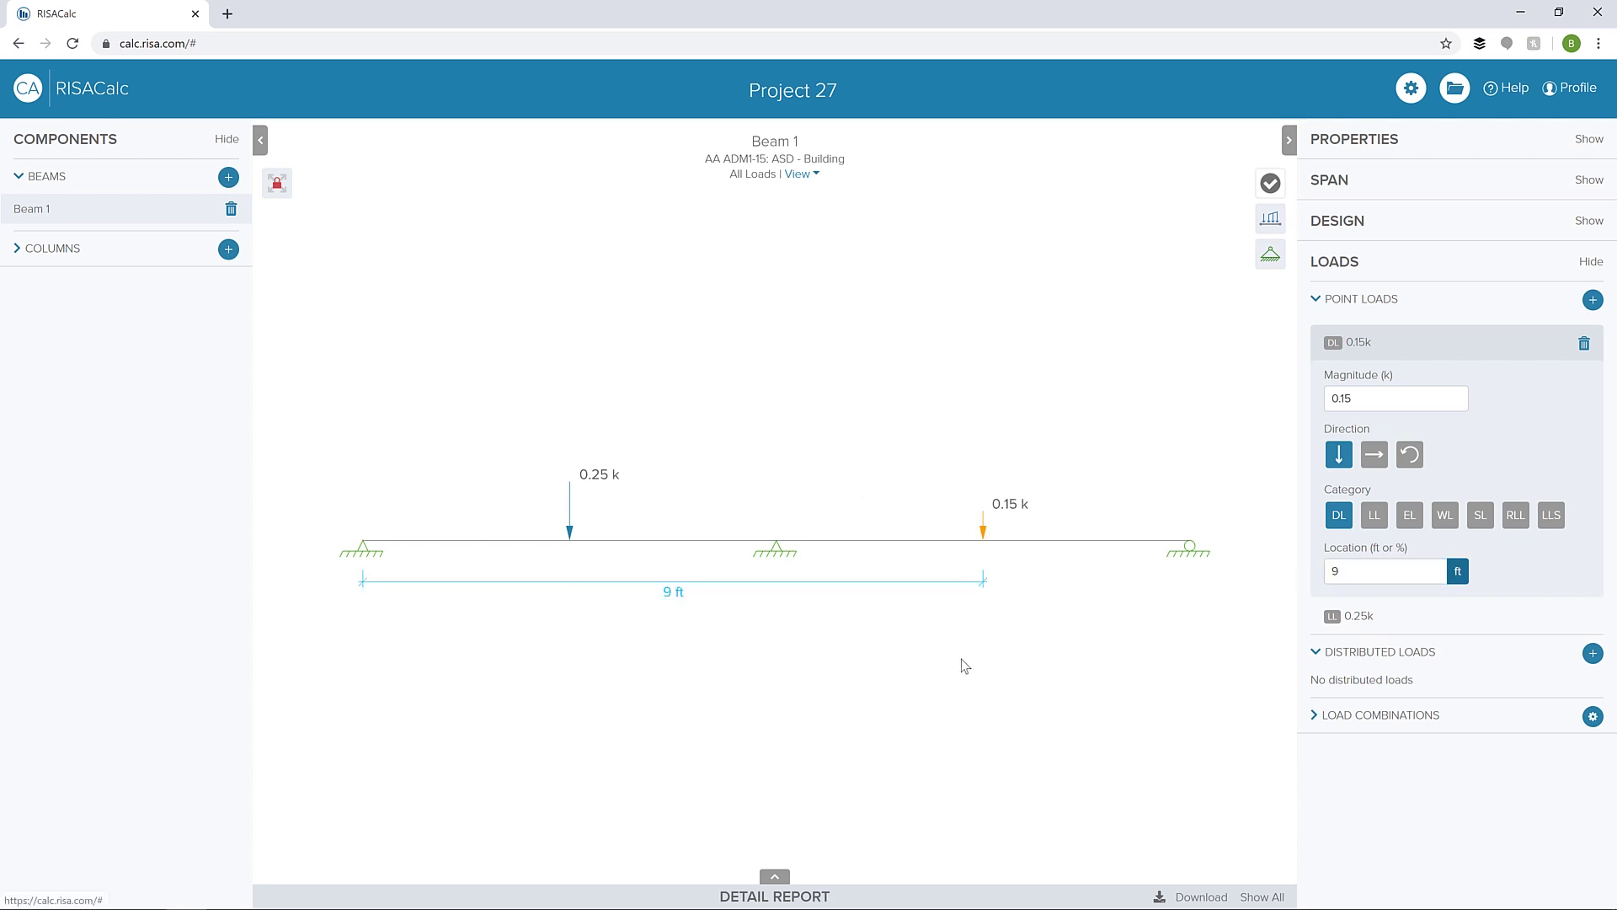
Step: Add a uniform 0.25 klf dead distributed load from 0 to 6 ft
click(1593, 653)
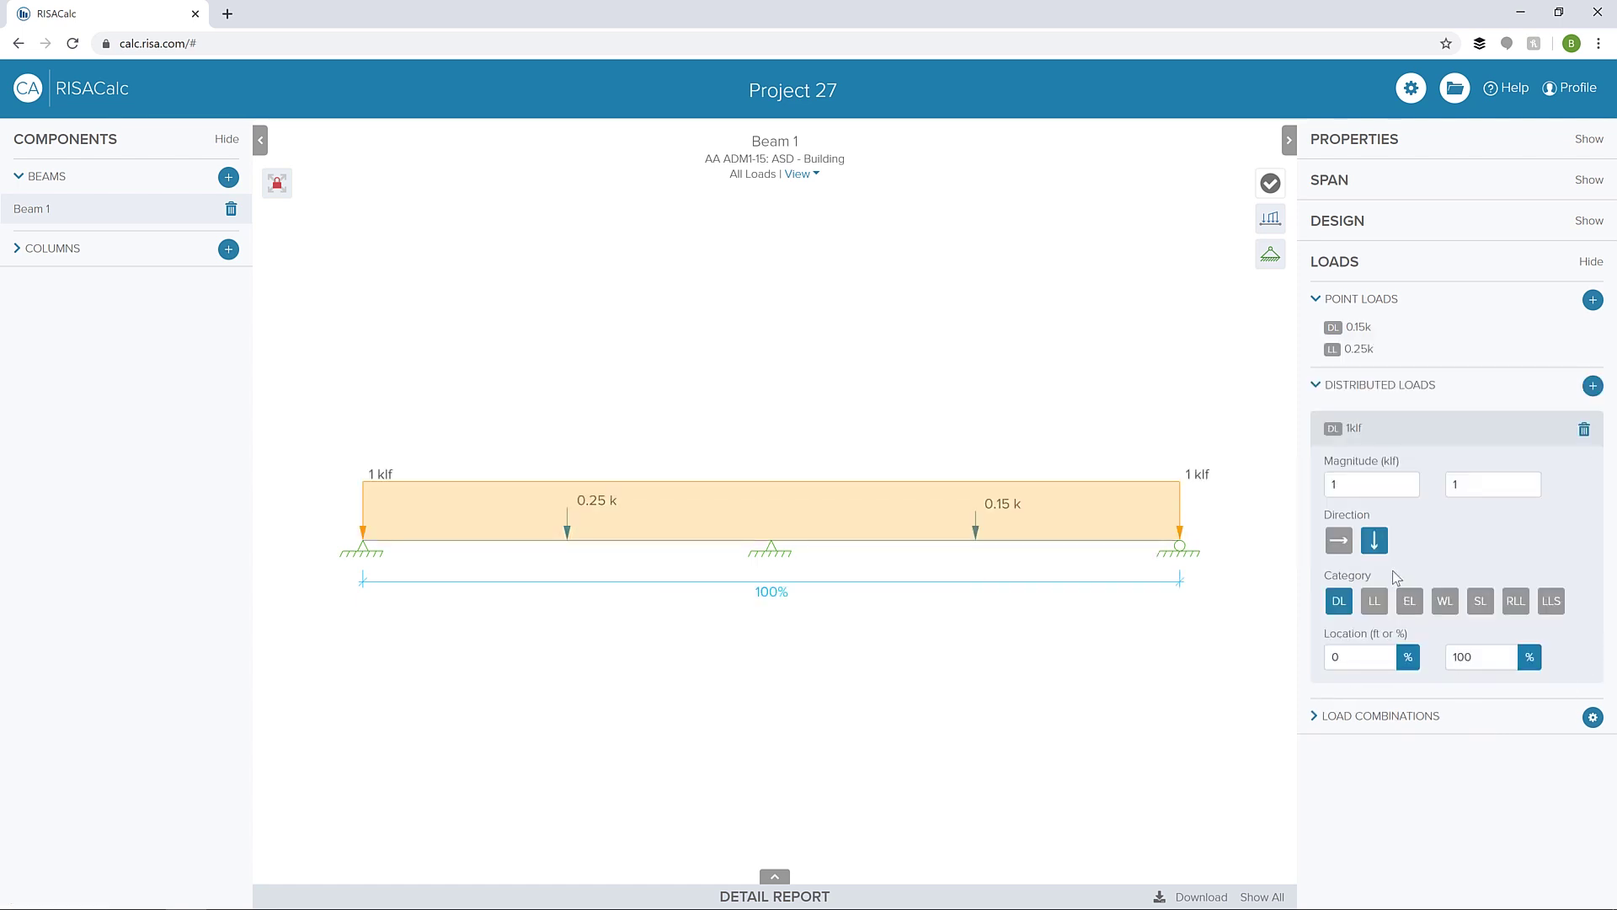
double_click(1357, 478)
text(0.25)
key(Tab)
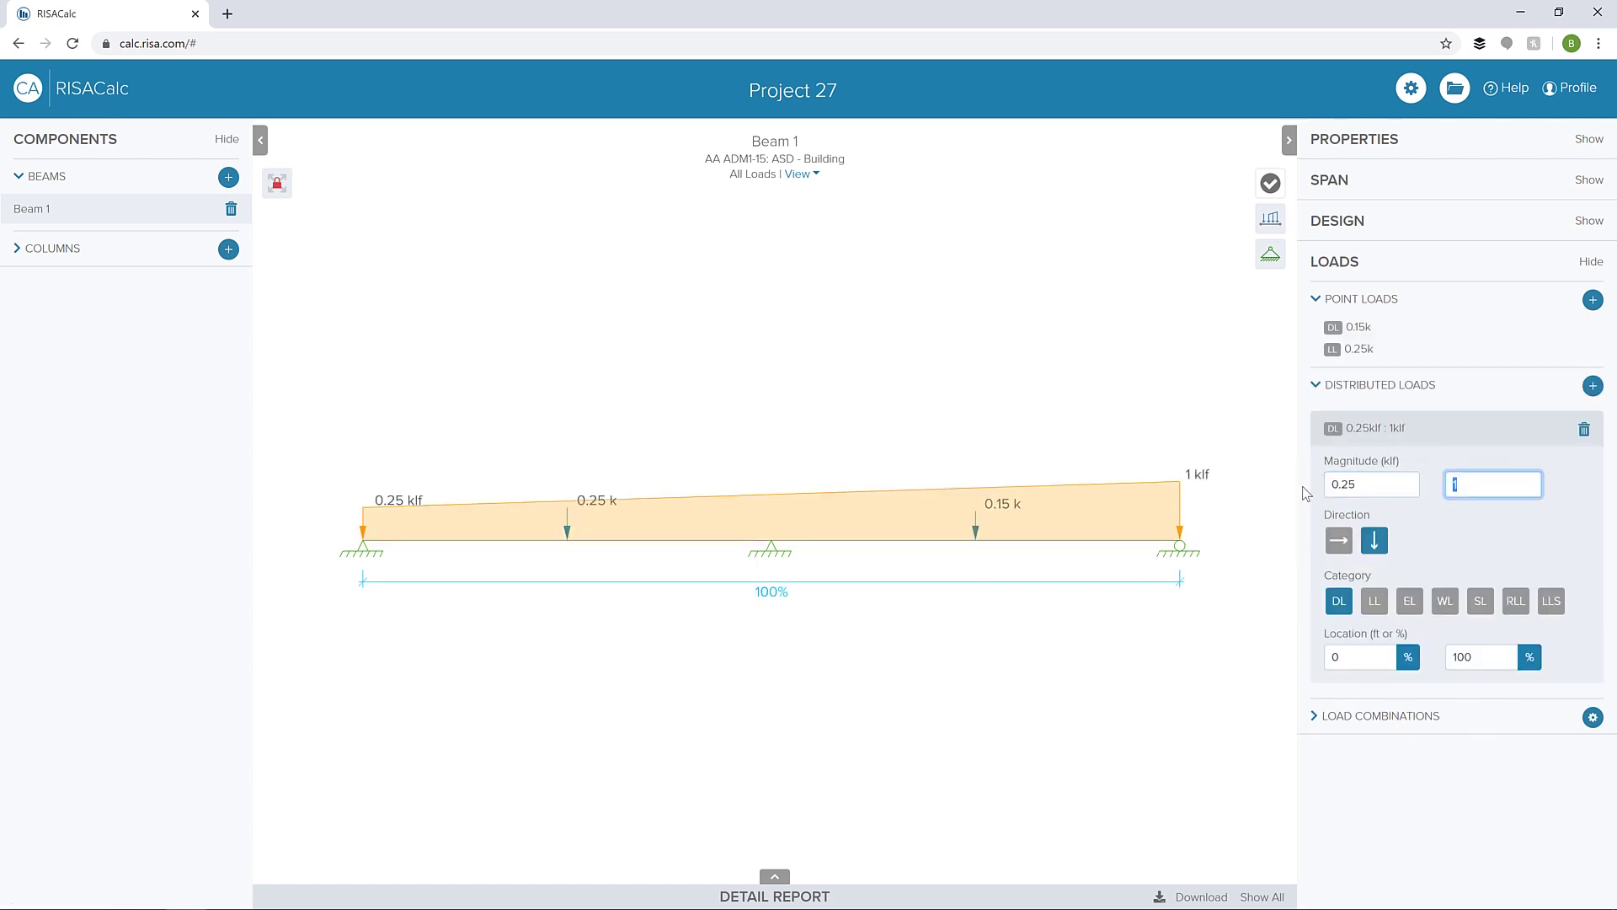
text(0.25)
key(Tab)
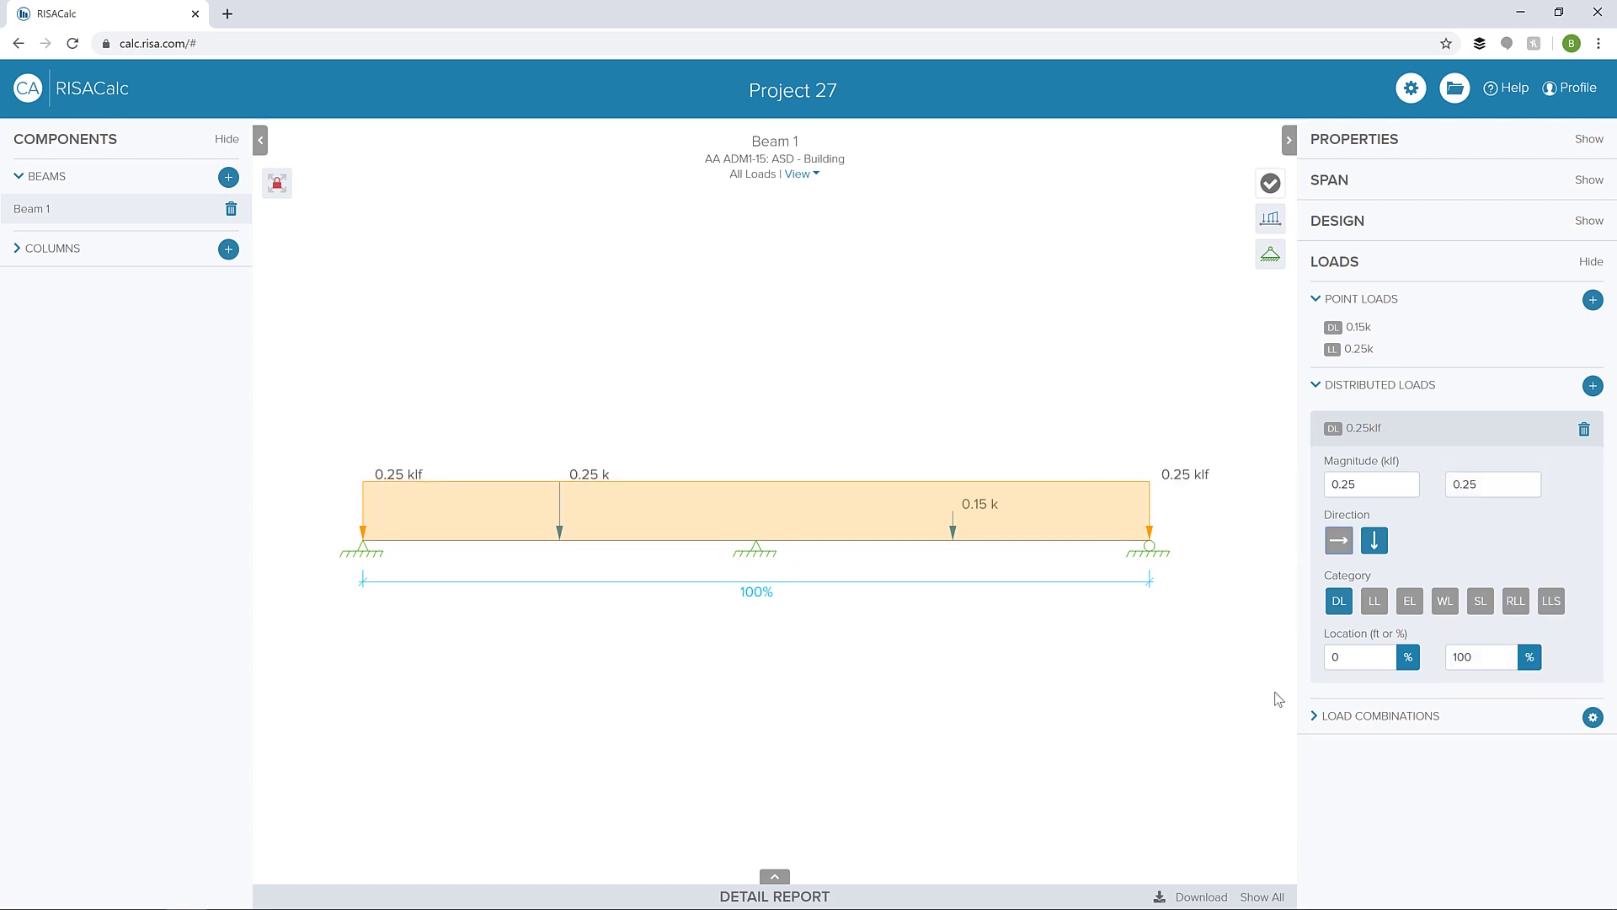
click(1529, 656)
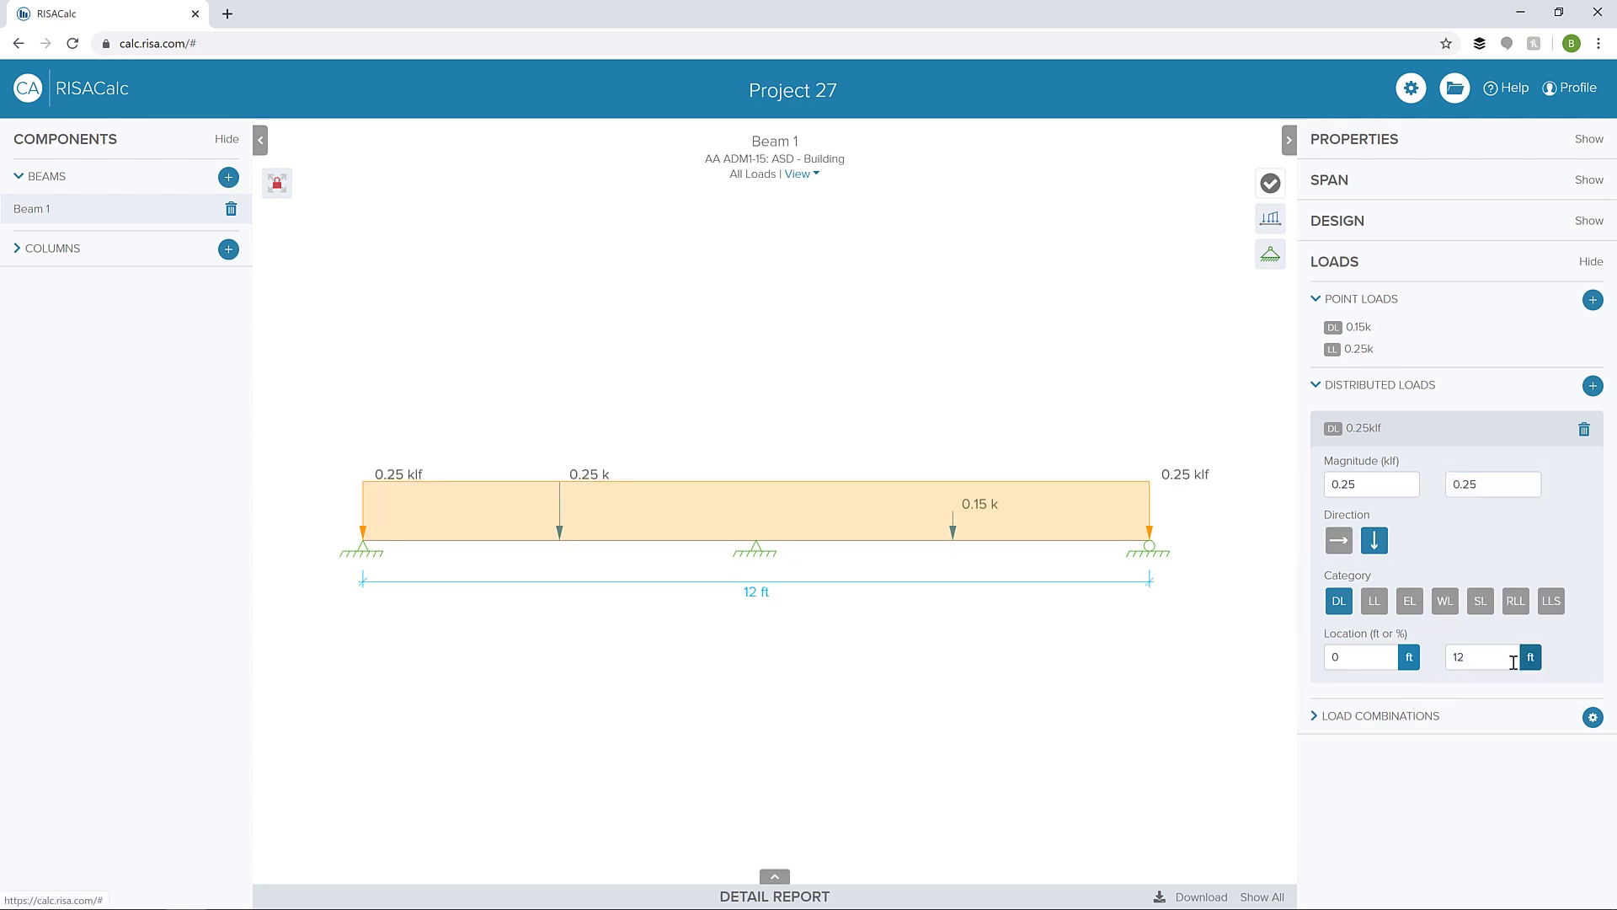
key(Tab)
text(6)
key(Return)
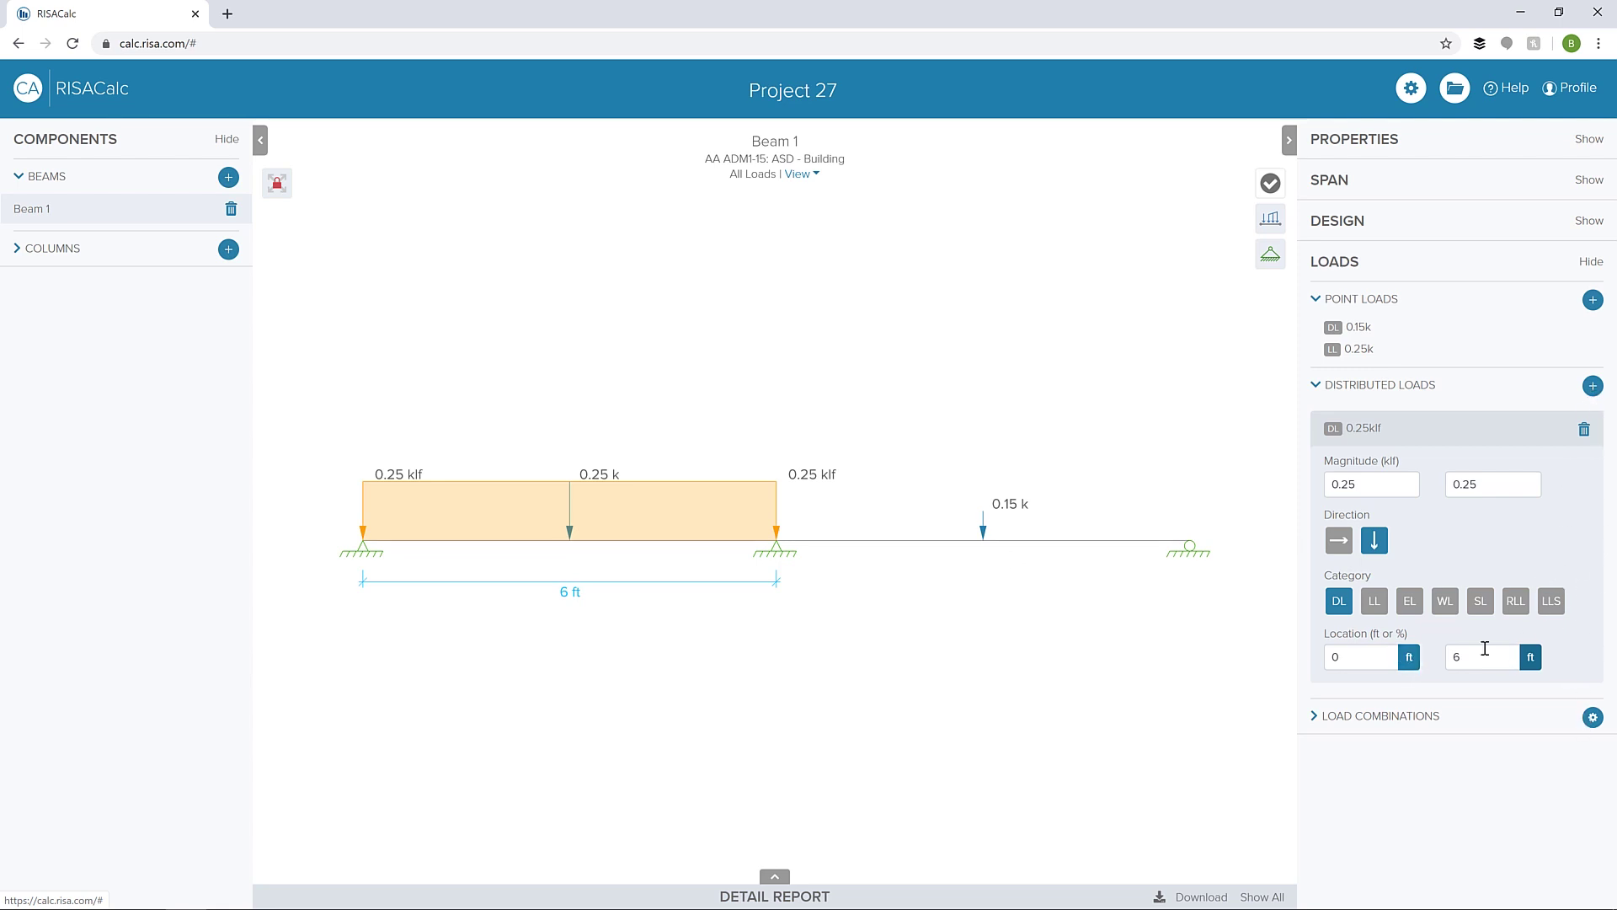
Step: Add a tapered 0.25 to 0.15 klf dead distributed load from 6 to 12 ft
click(1593, 386)
double_click(1365, 482)
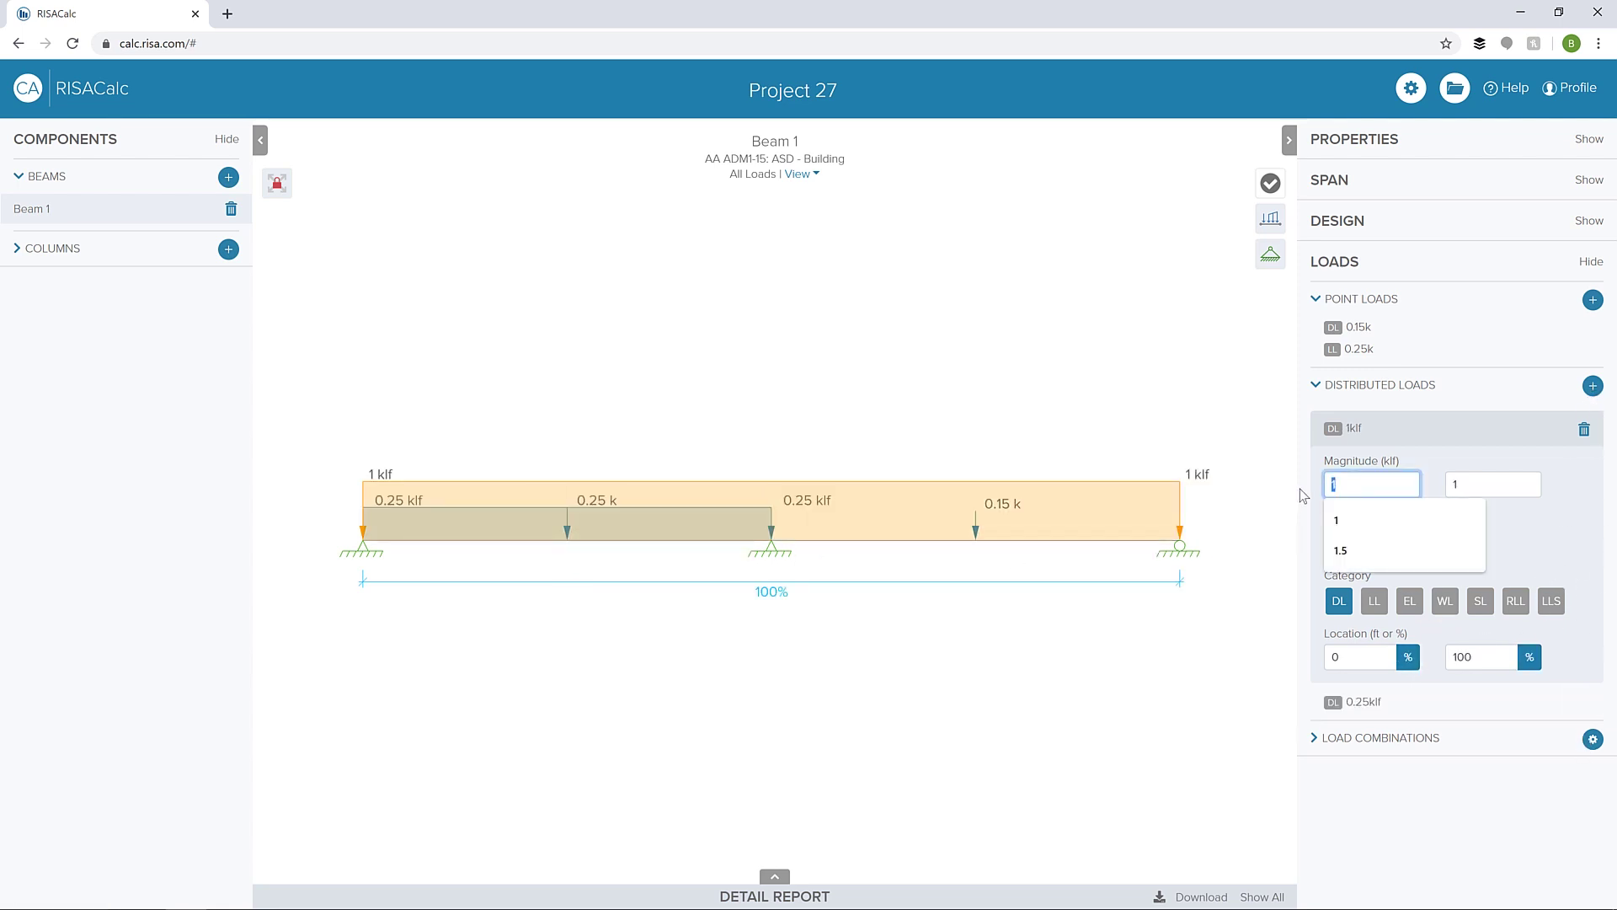
text(0.25)
key(Tab)
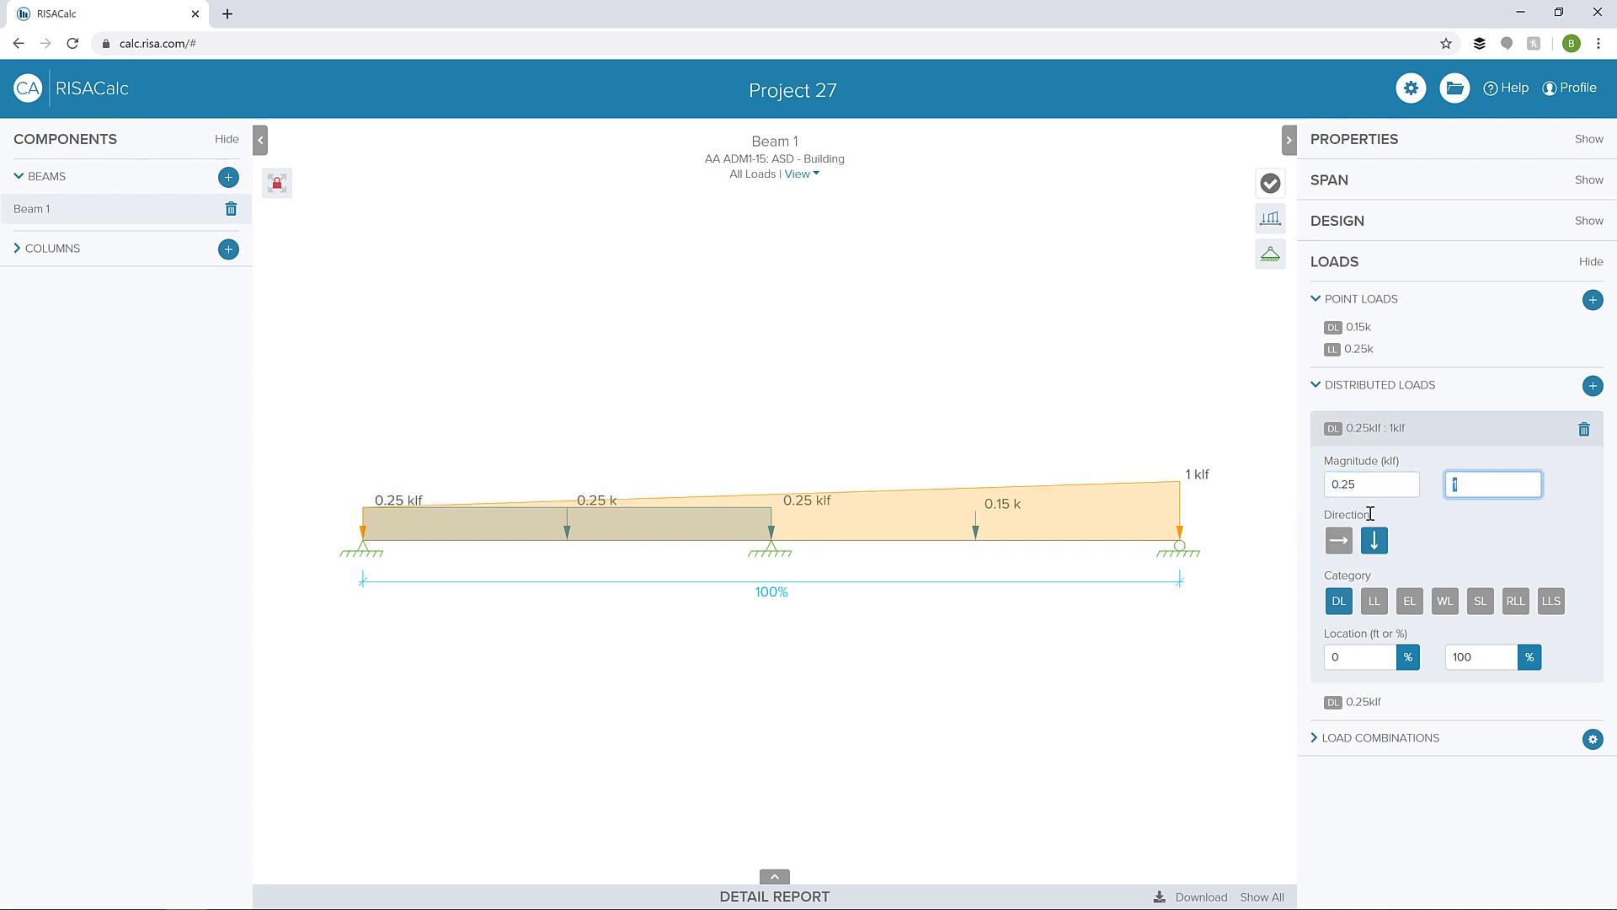
text(.15)
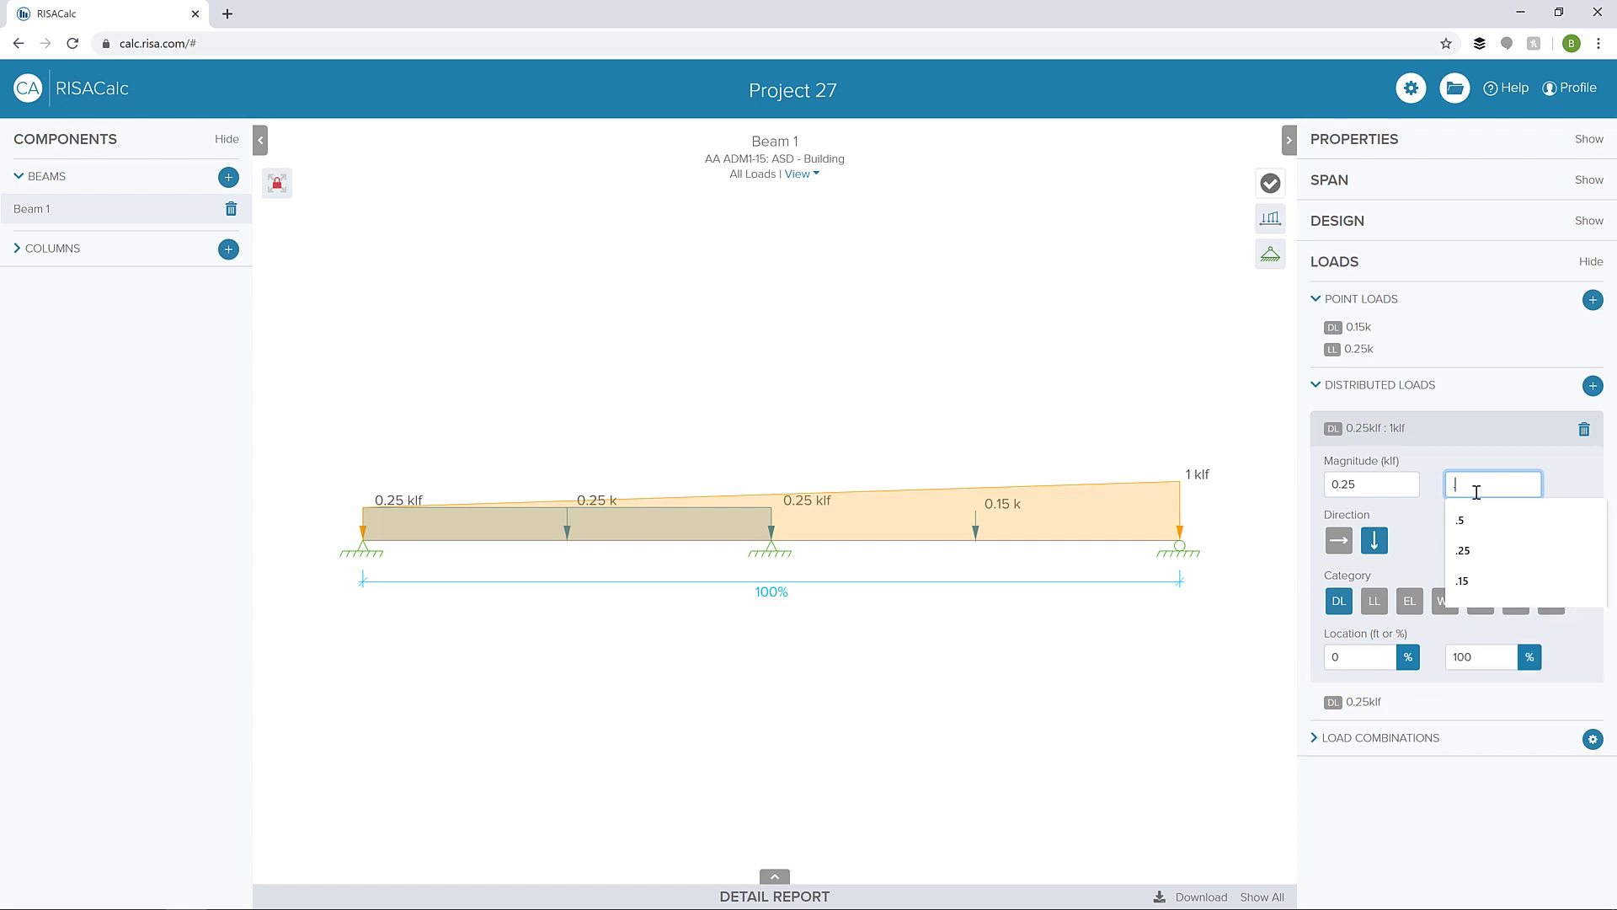
key(Return)
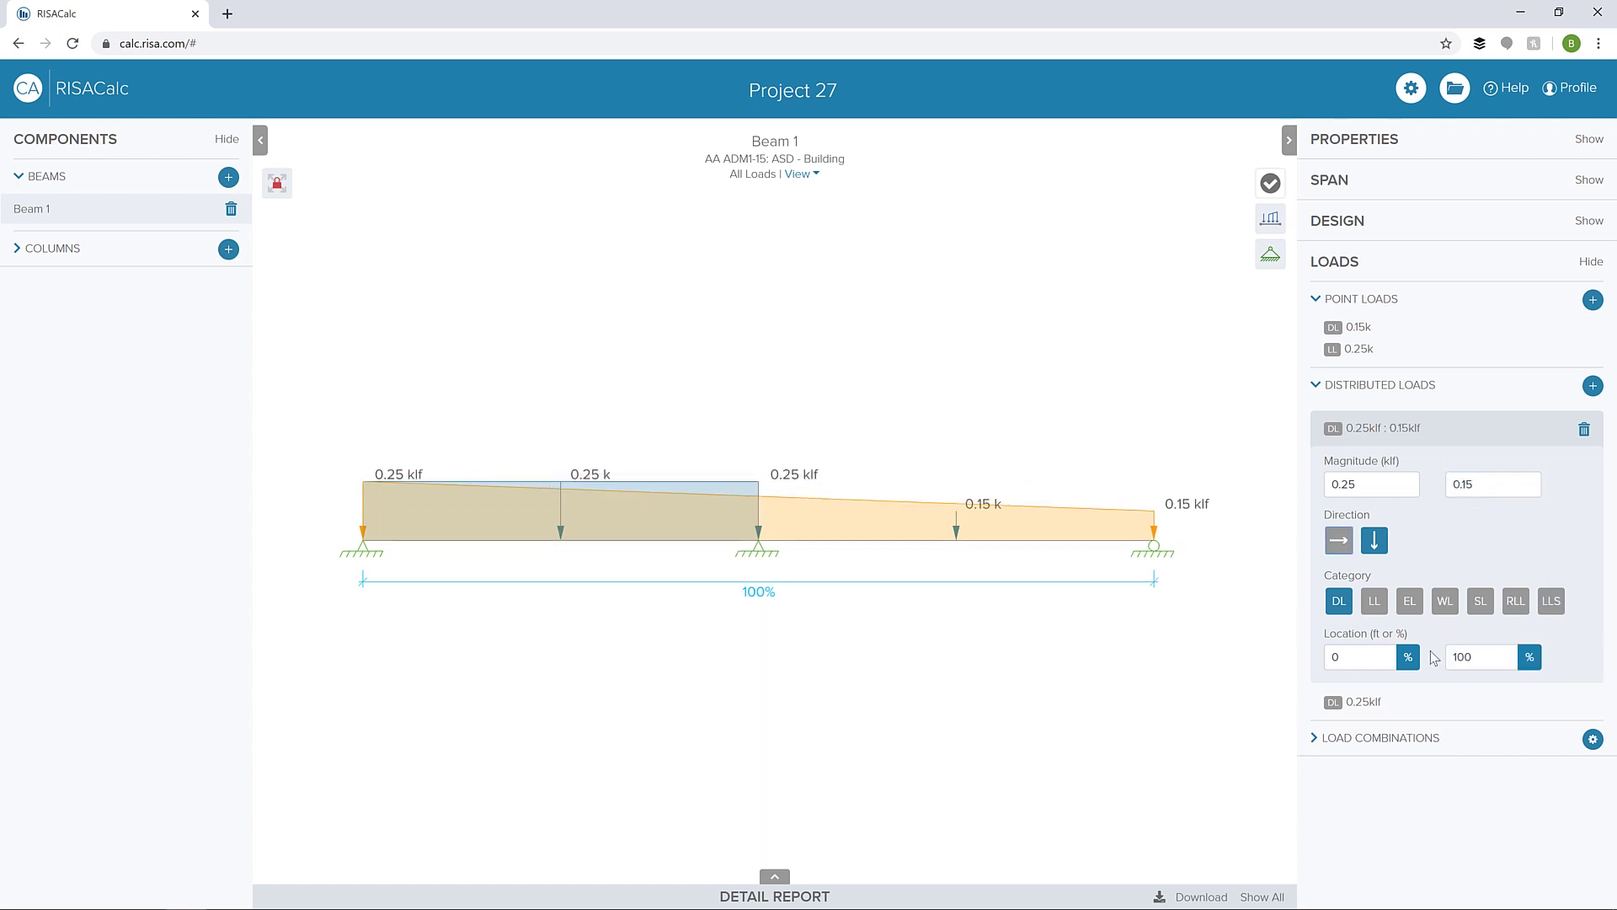
click(1403, 665)
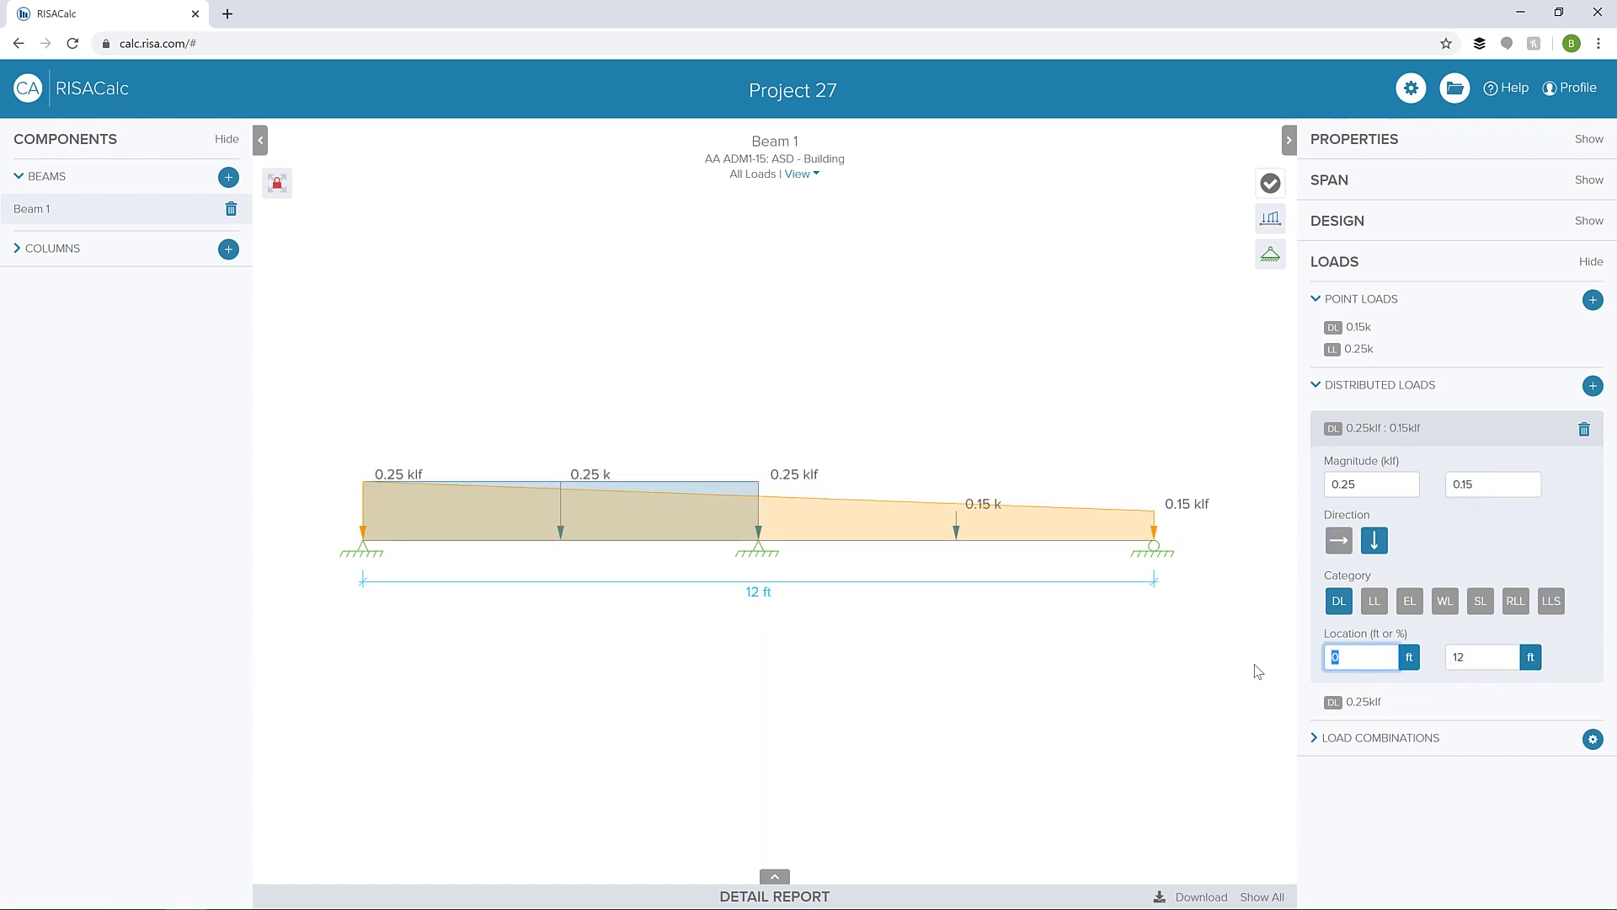
text(6)
key(Return)
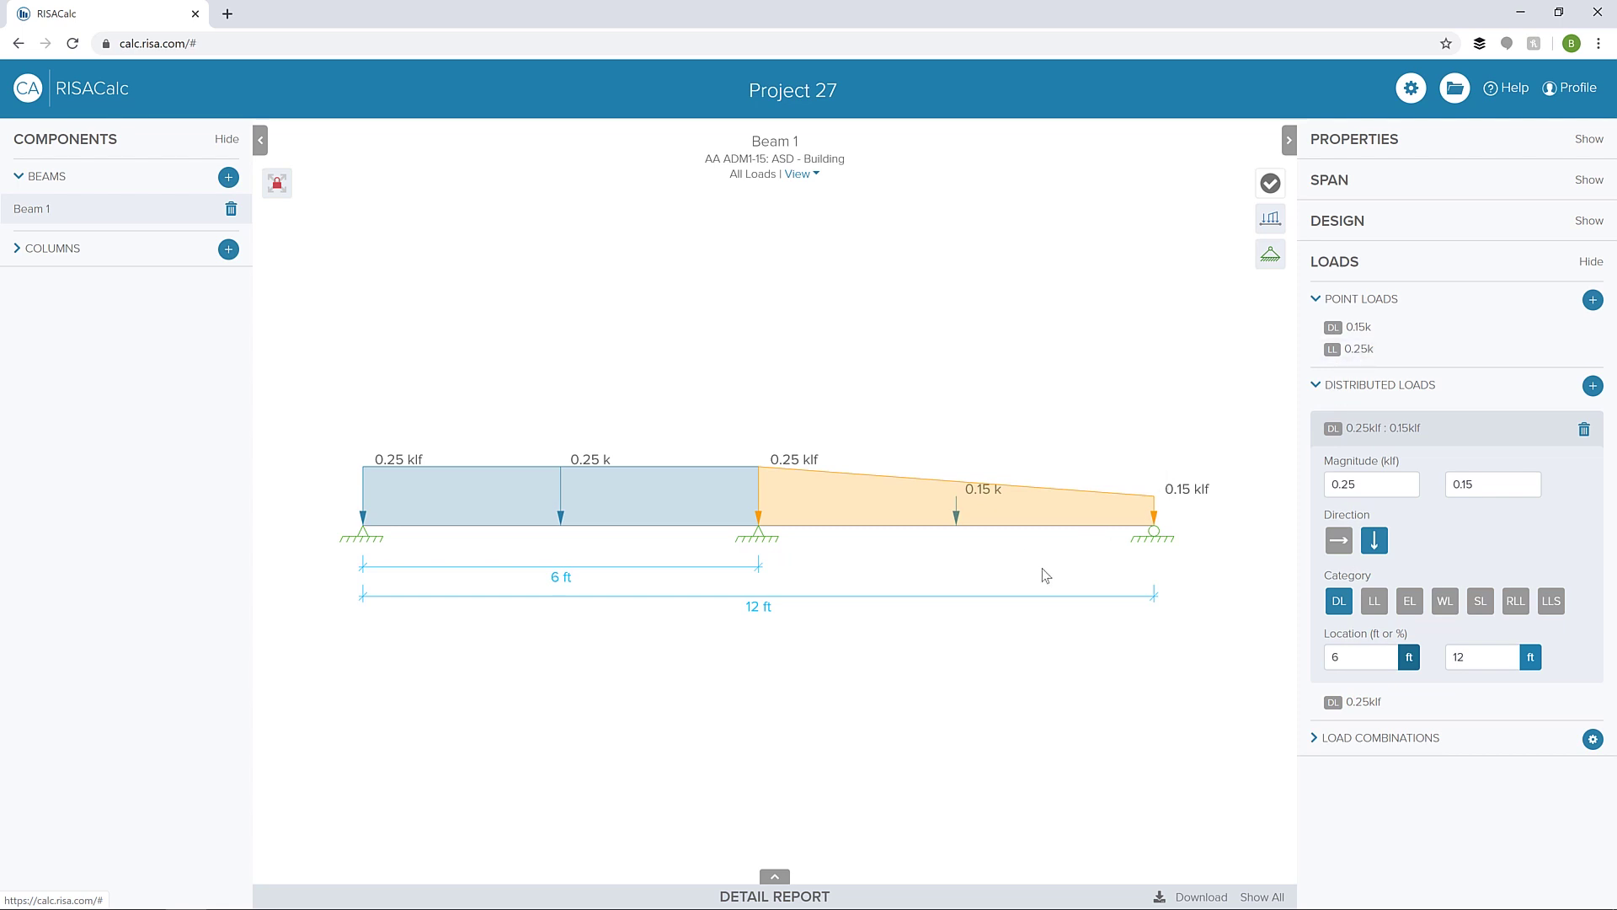
click(1365, 739)
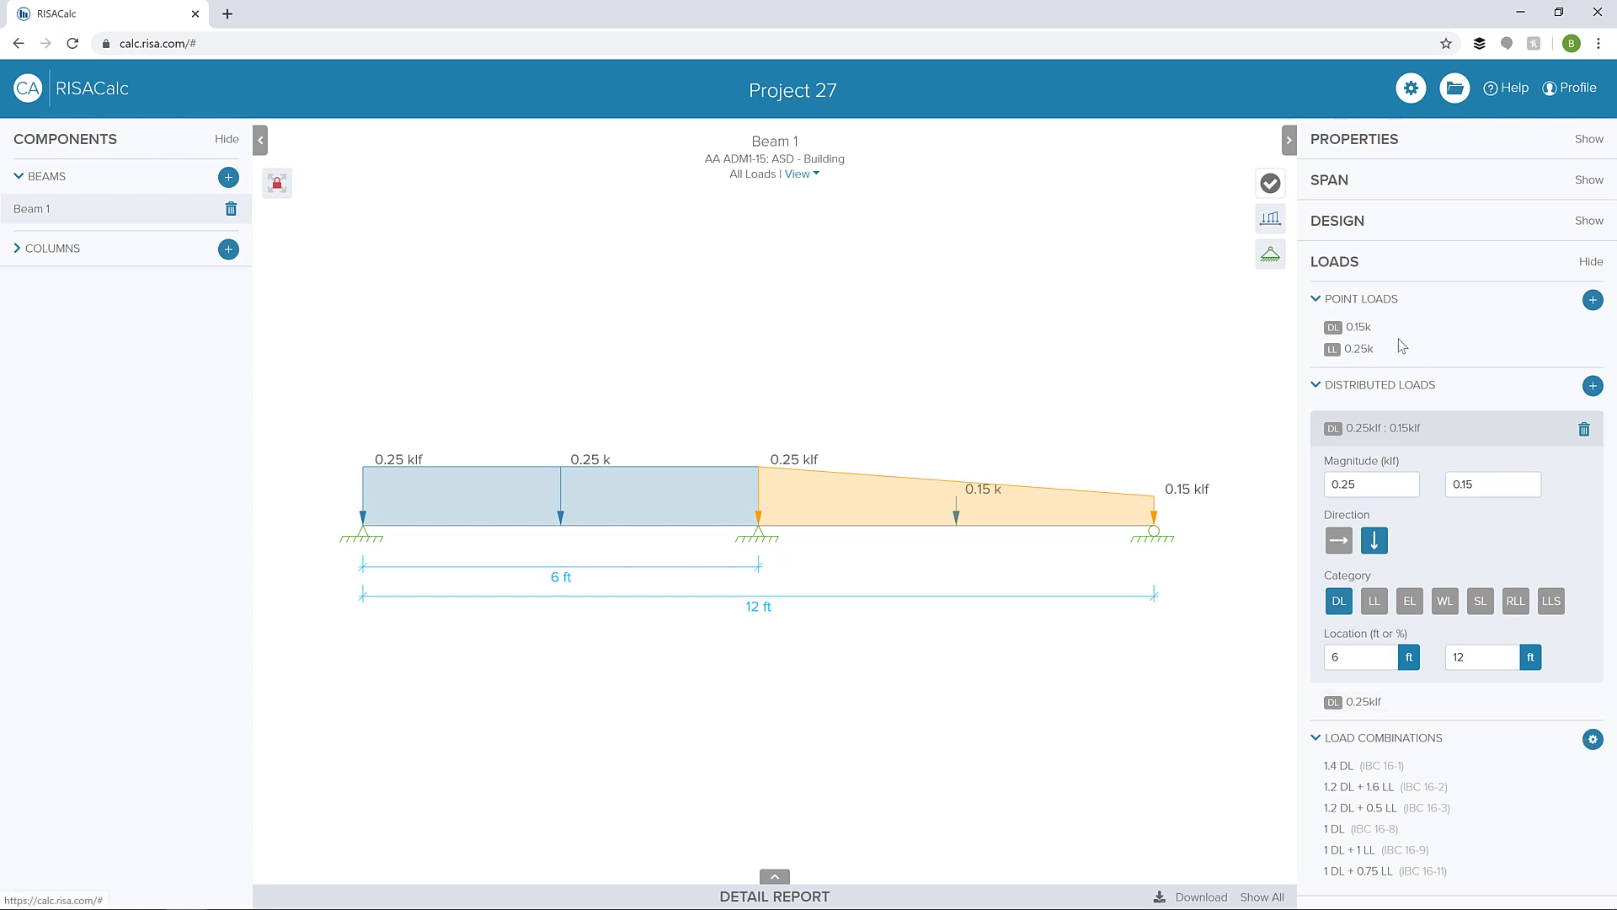
Step: Code-check Beam 1, giving a 0.38 unity check under 1.2 DL + 1.6 LL
click(1277, 191)
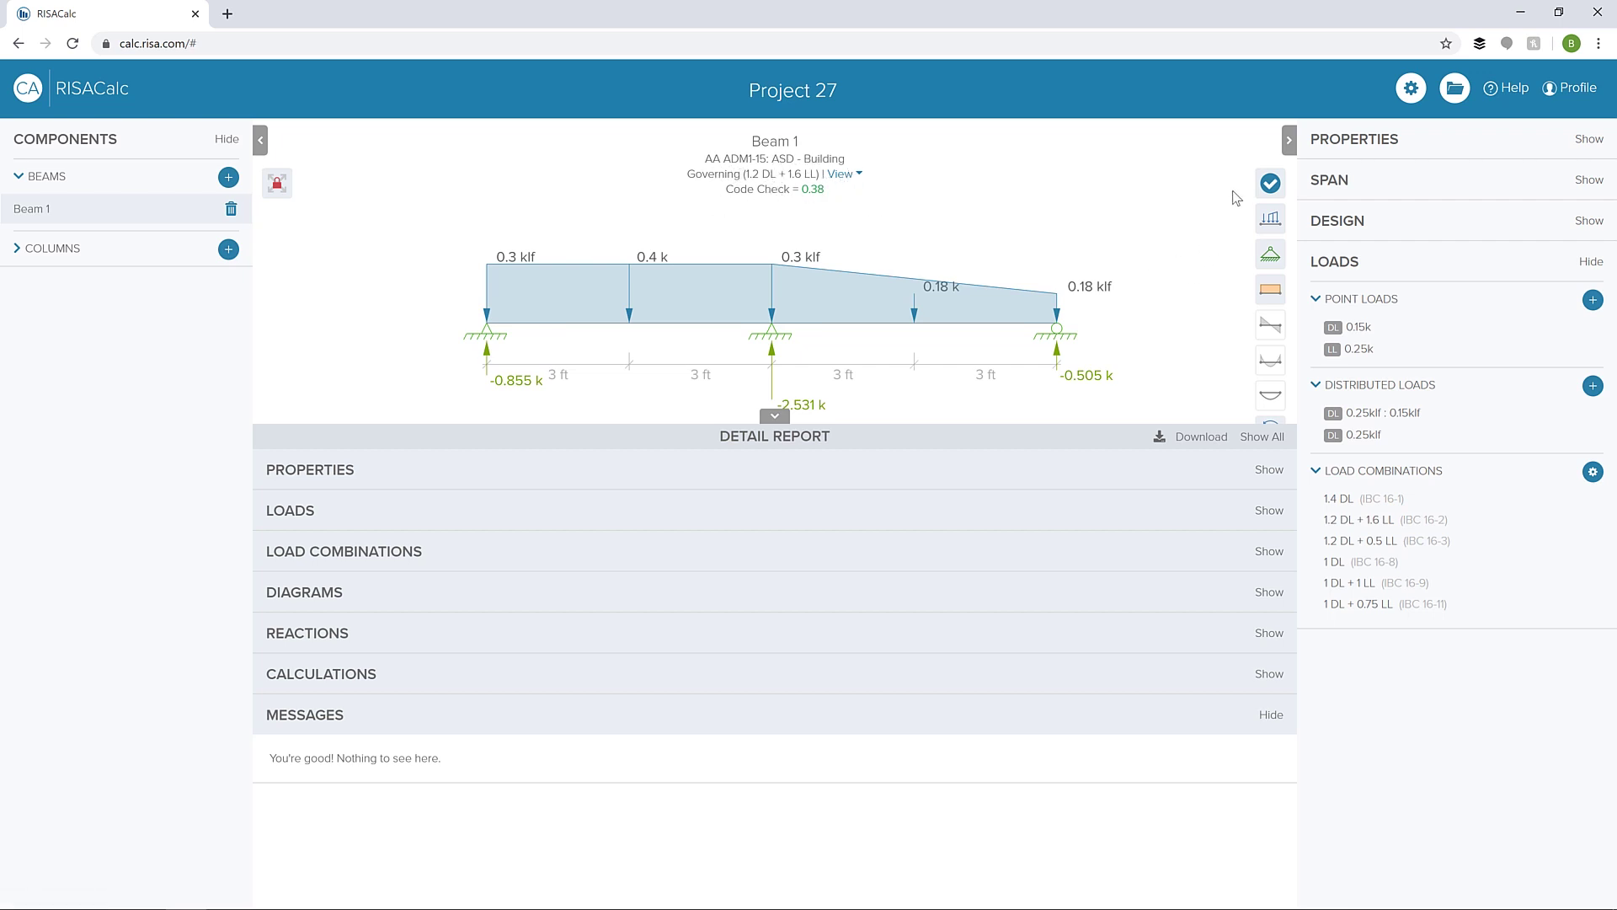
click(774, 418)
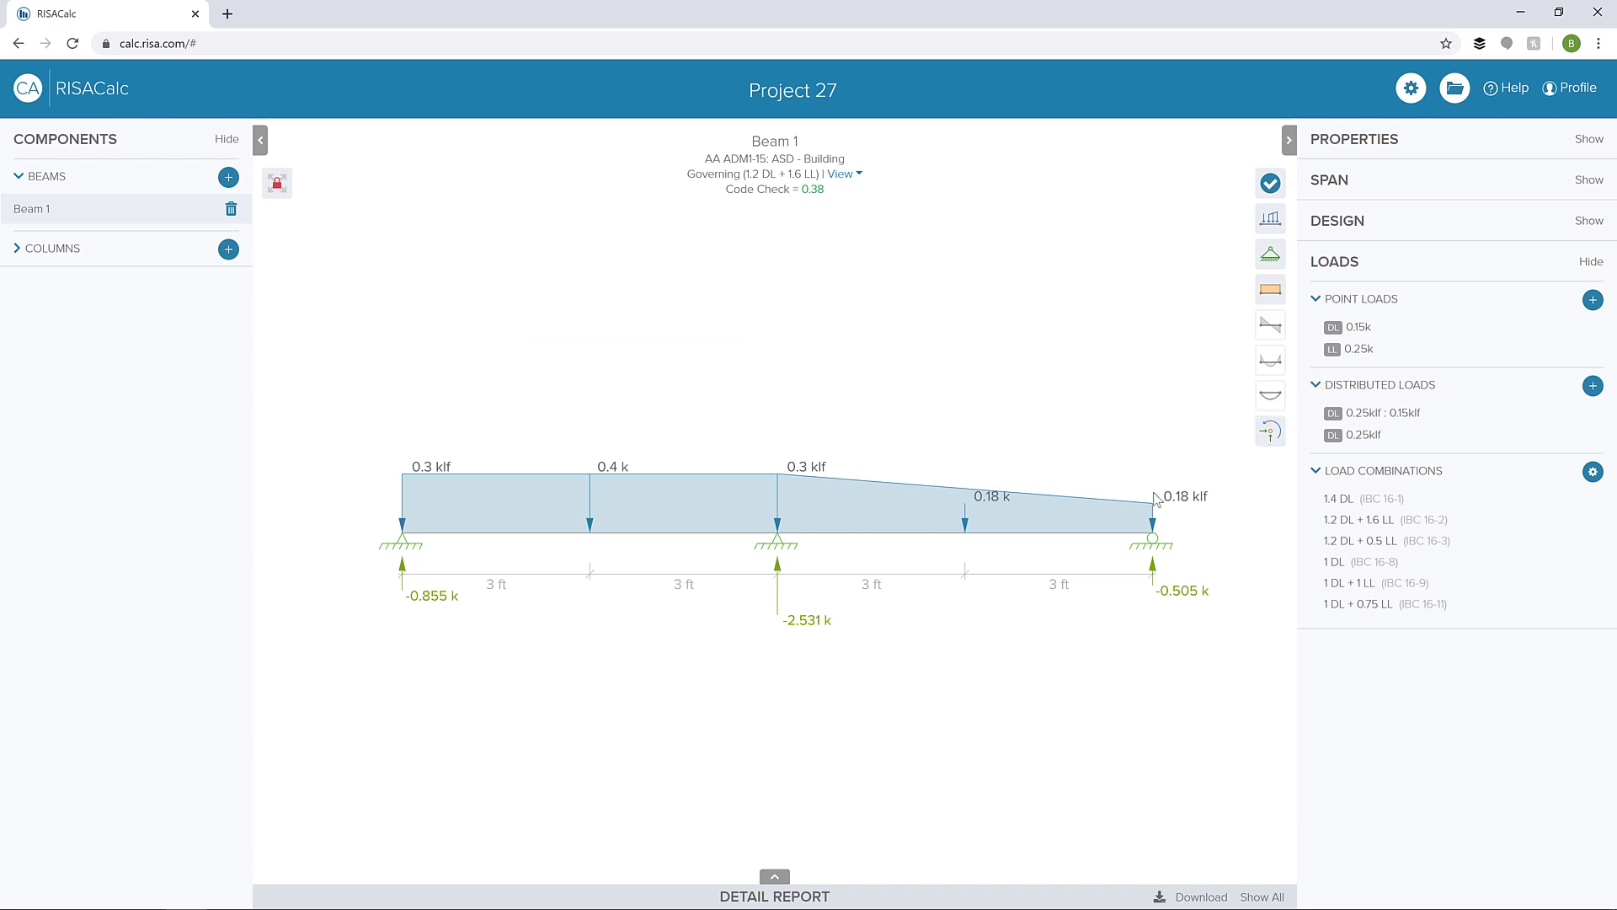
Step: Review deflection and moment, leaving only the shear diagram with reactions and applied loads hidden
click(1271, 433)
click(1274, 404)
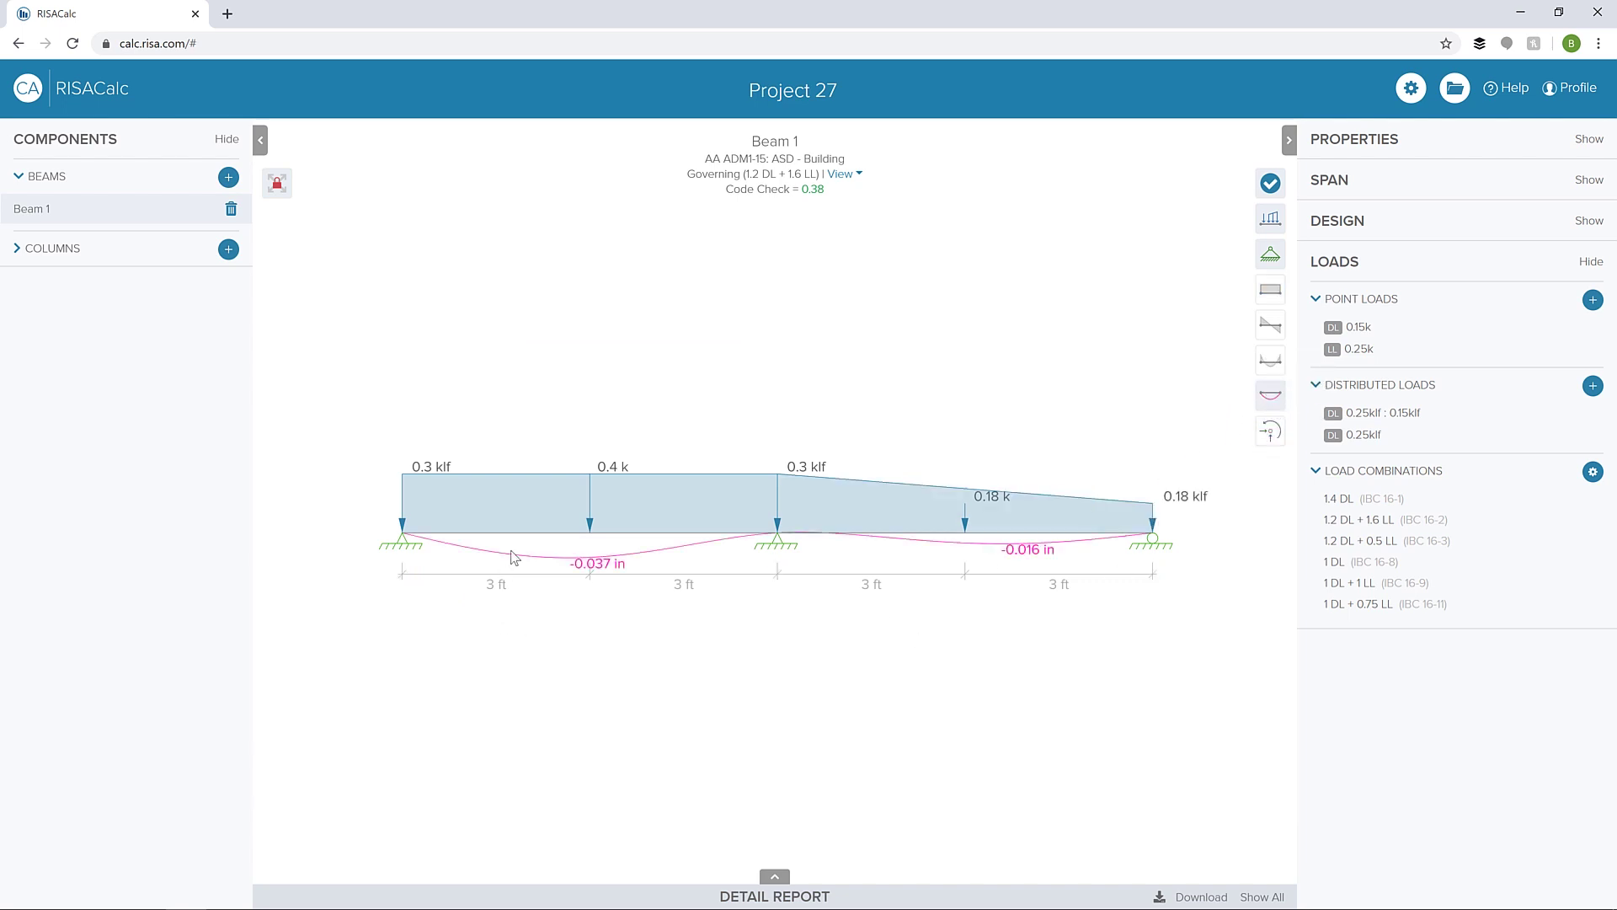
click(1271, 396)
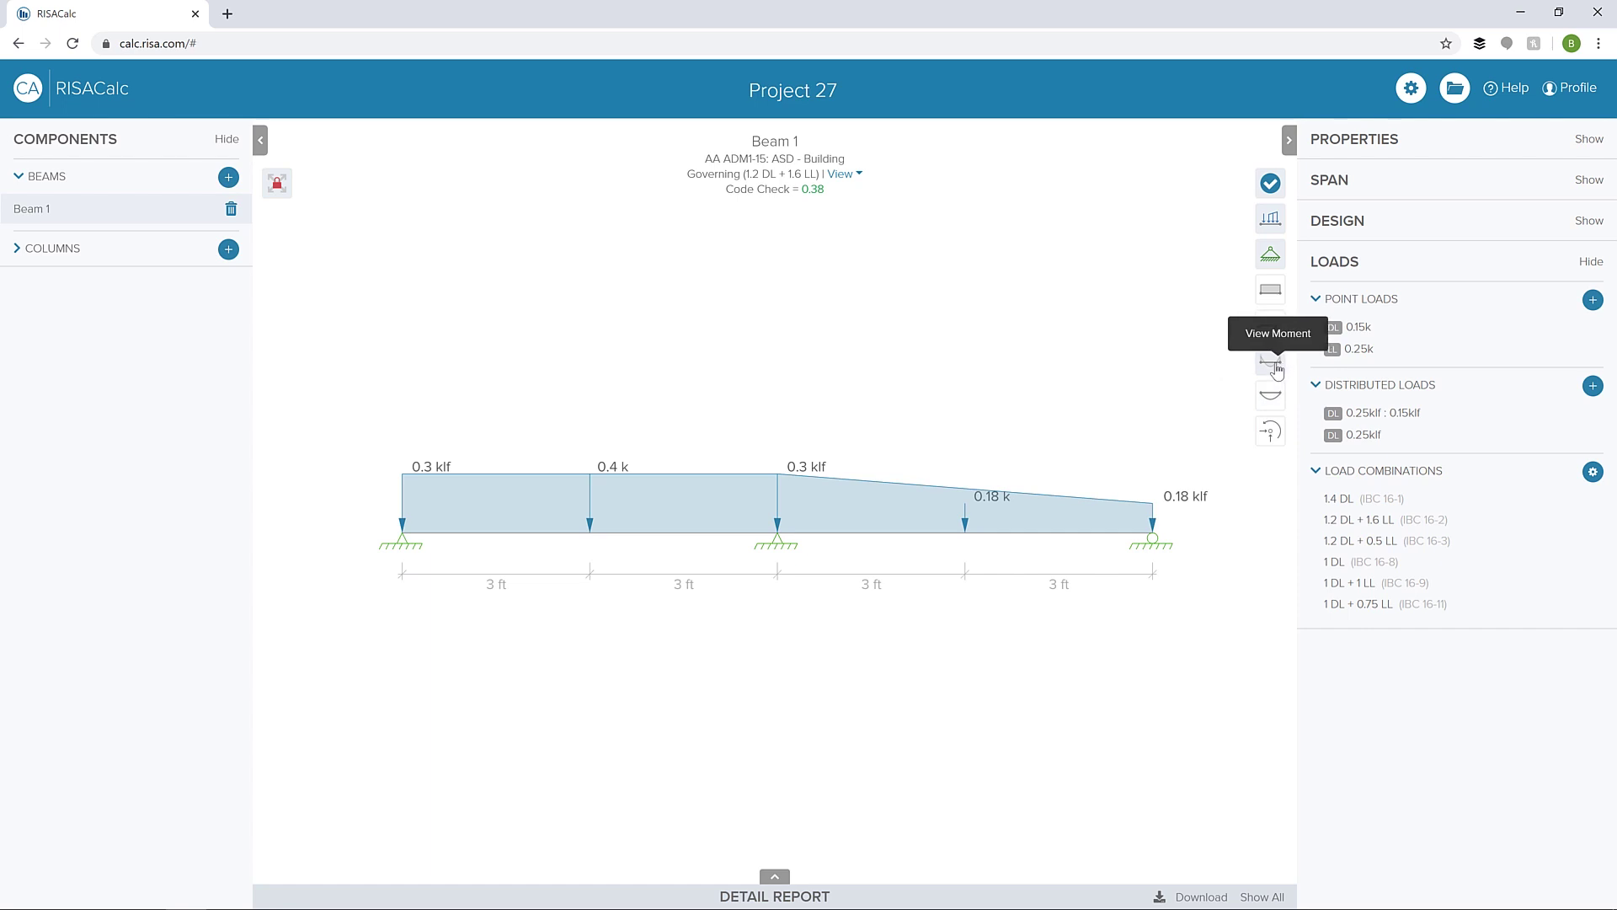
click(1274, 365)
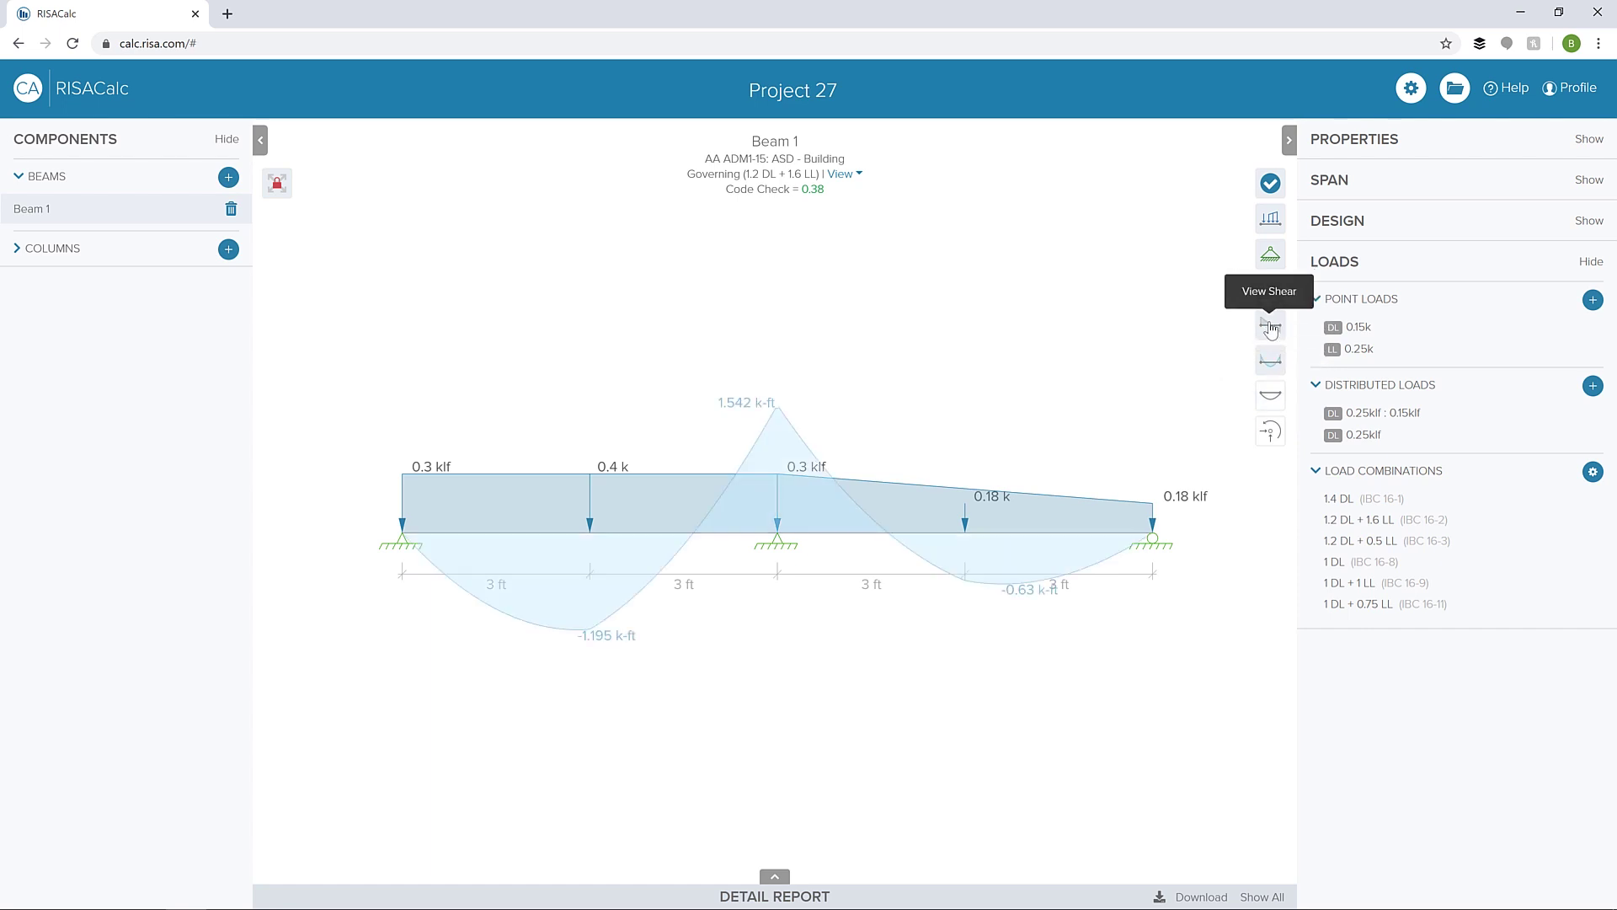
click(1266, 336)
mouse_move(935, 509)
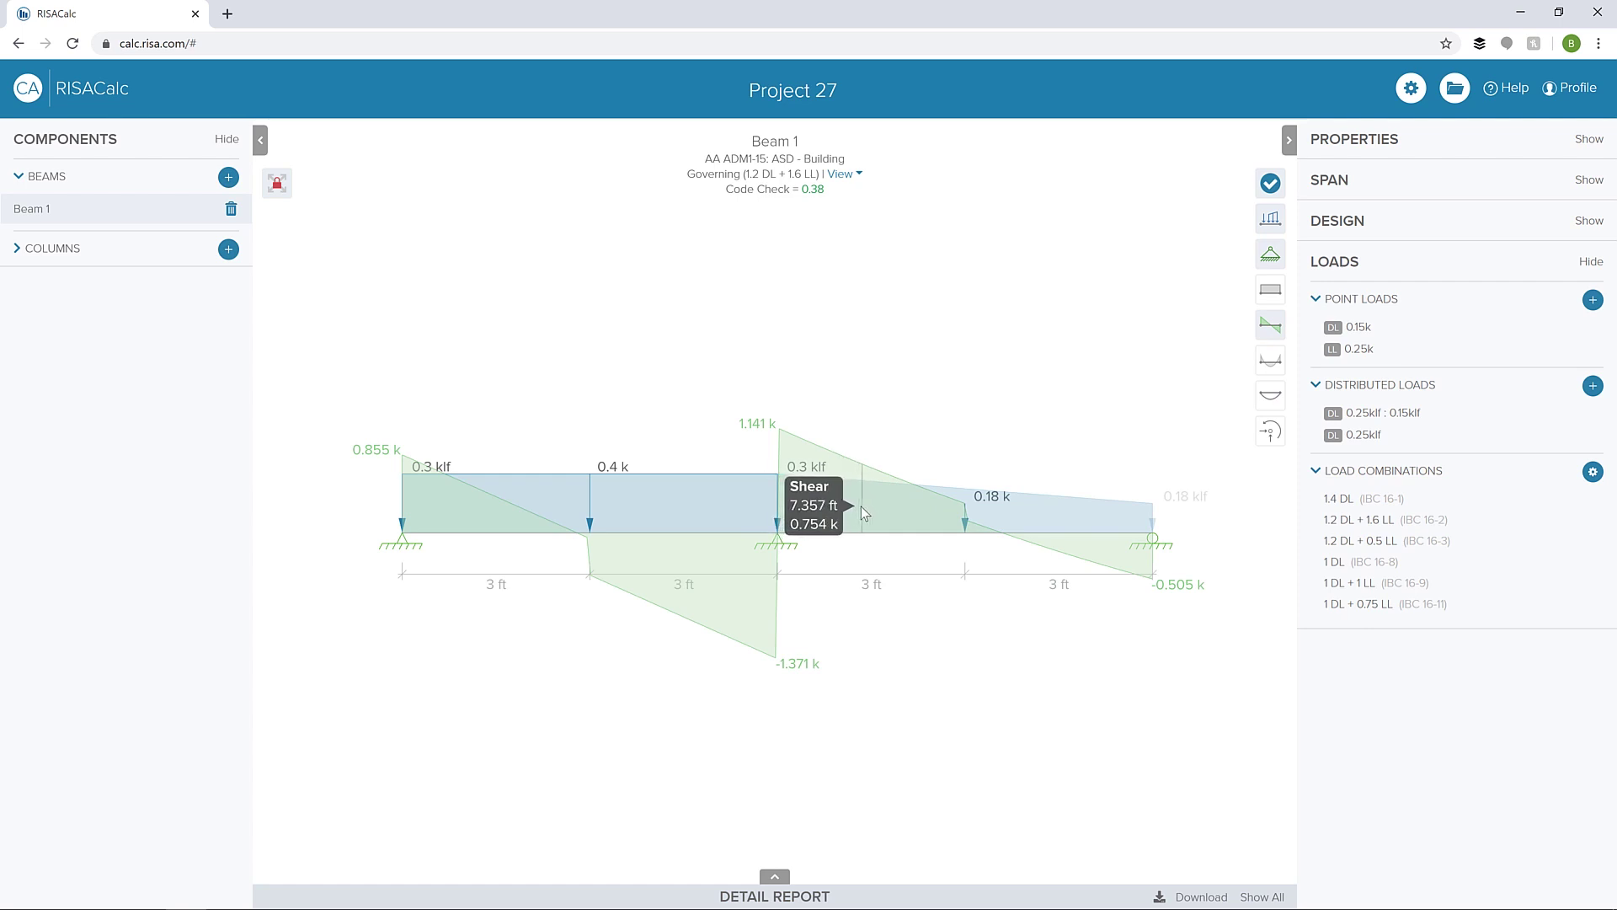
click(1271, 221)
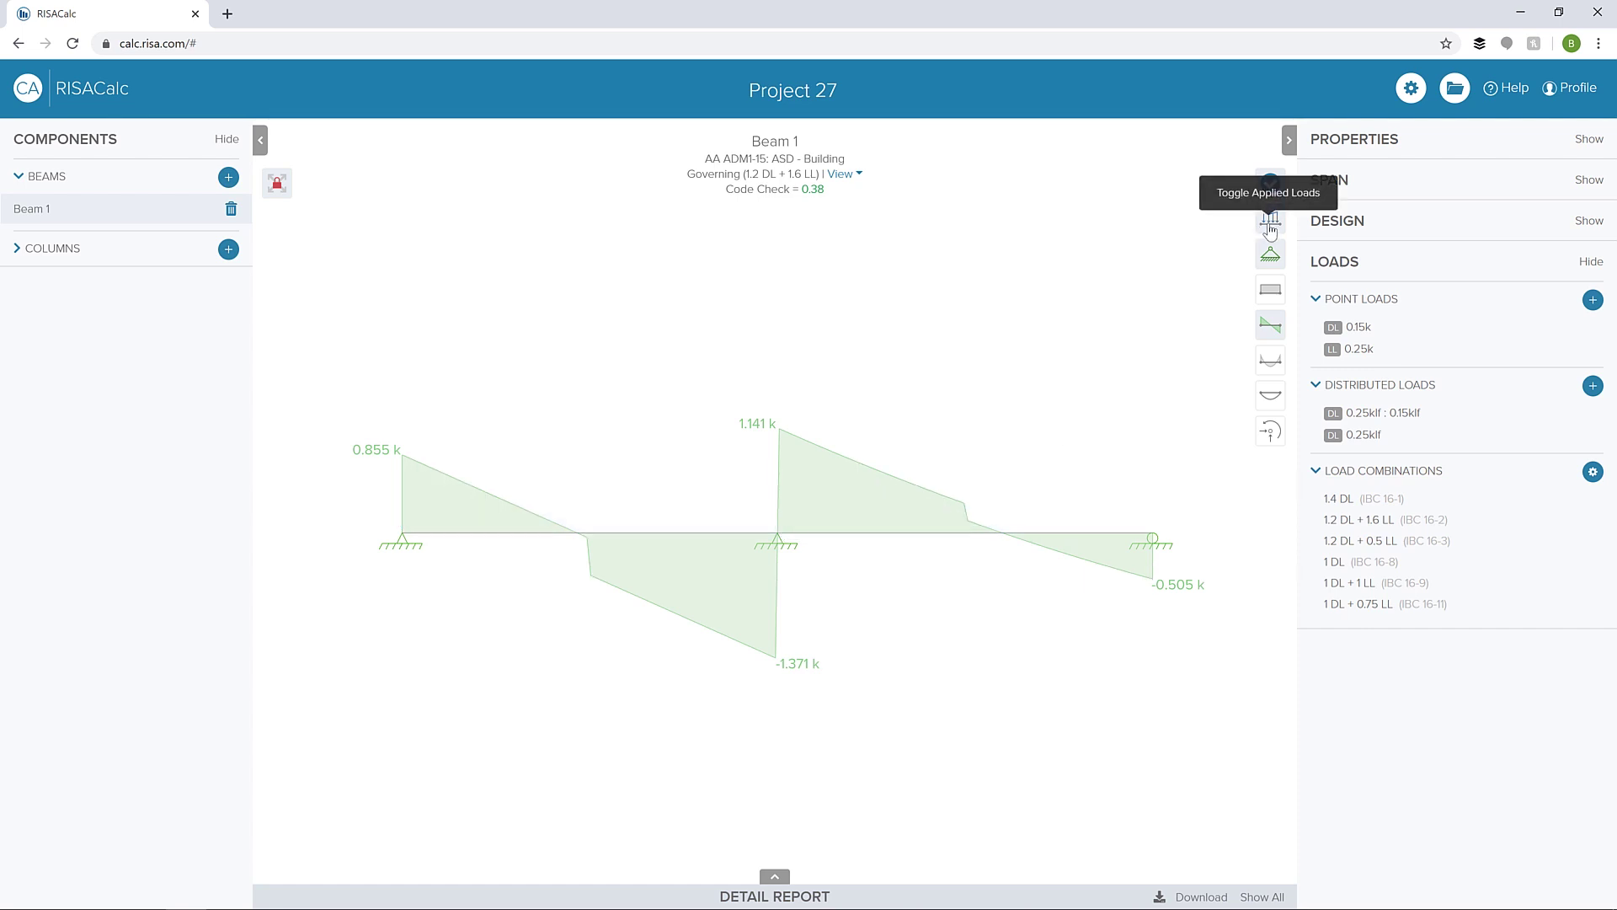
Step: Show the report's loads, diagrams, calculations and bending interaction formulas totalling 0.382
click(775, 880)
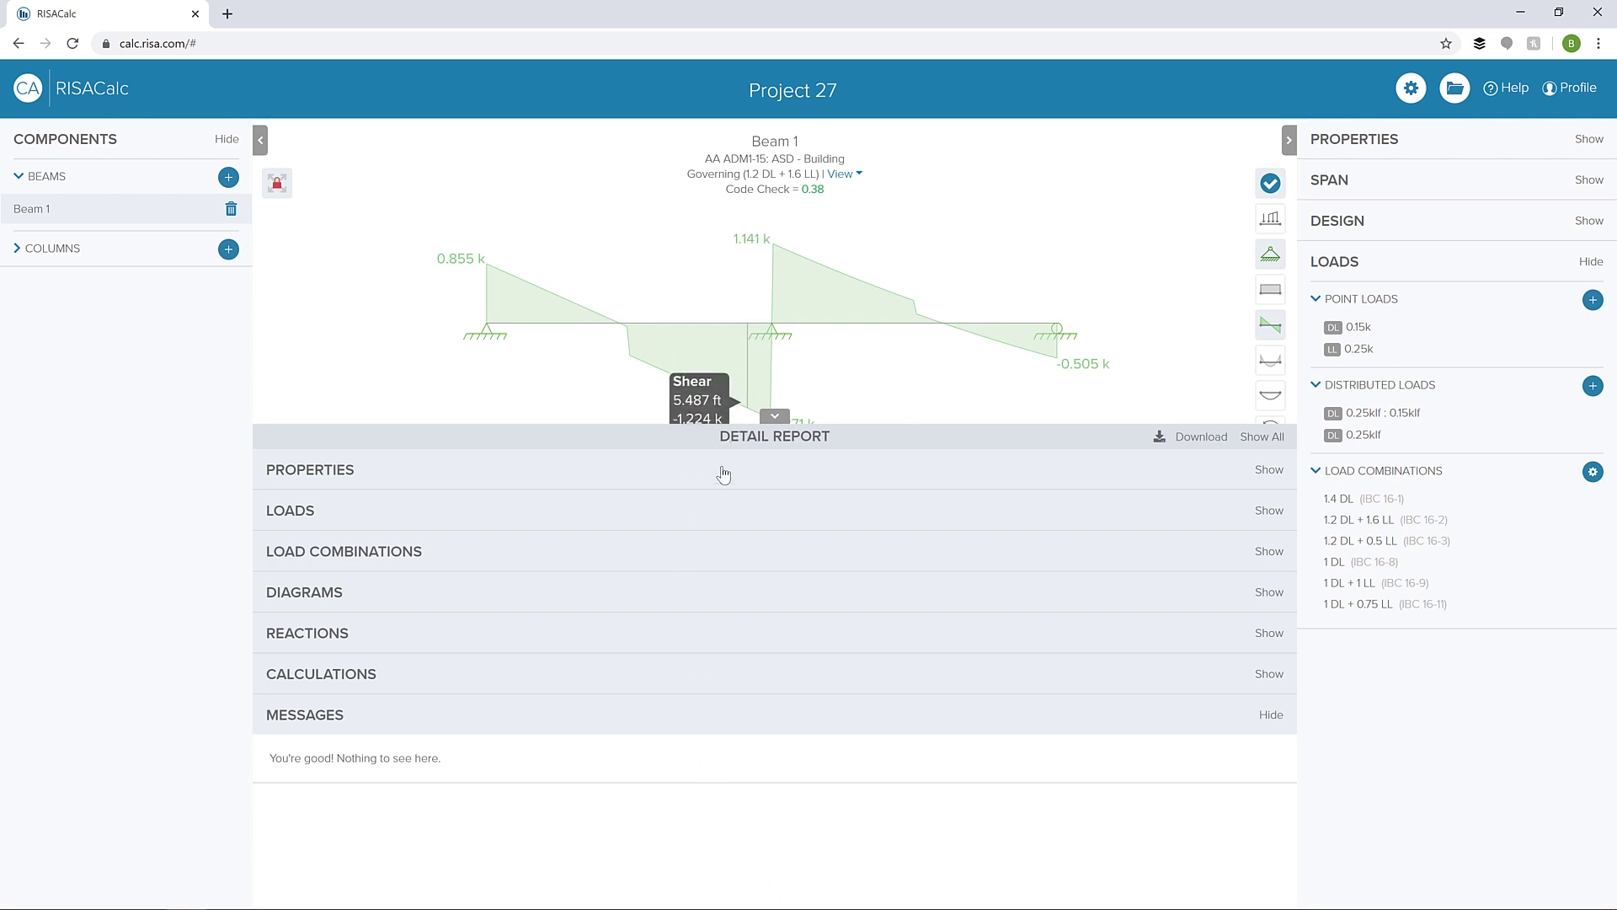
click(666, 516)
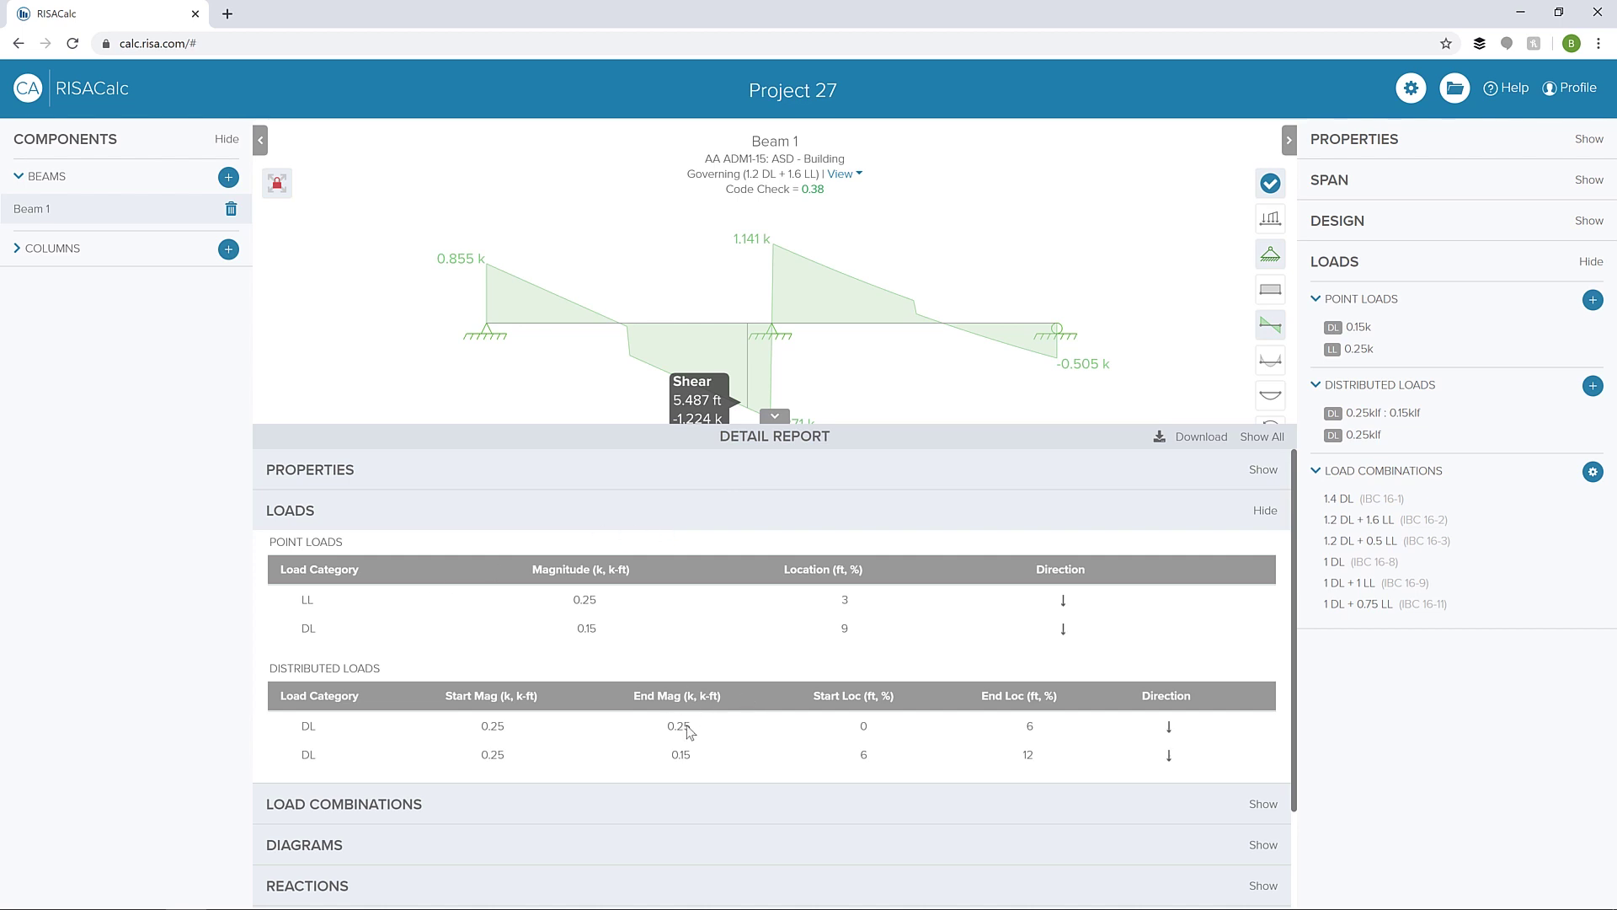
scroll(640, 758, down, 3)
click(582, 729)
scroll(675, 695, down, 4)
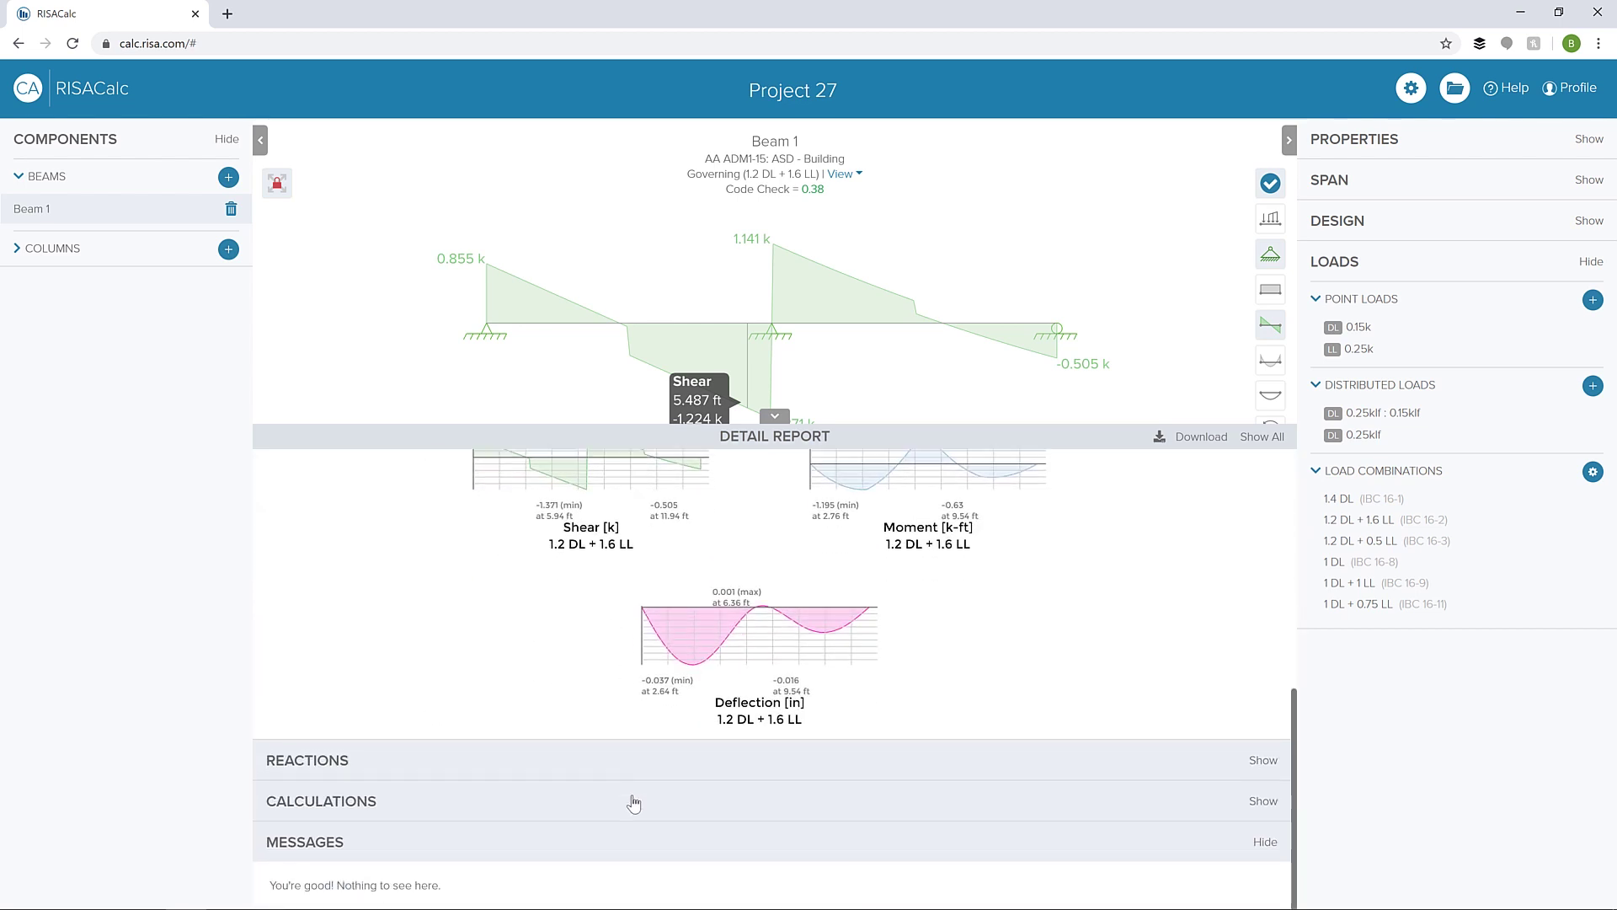
click(636, 800)
scroll(723, 667, down, 3)
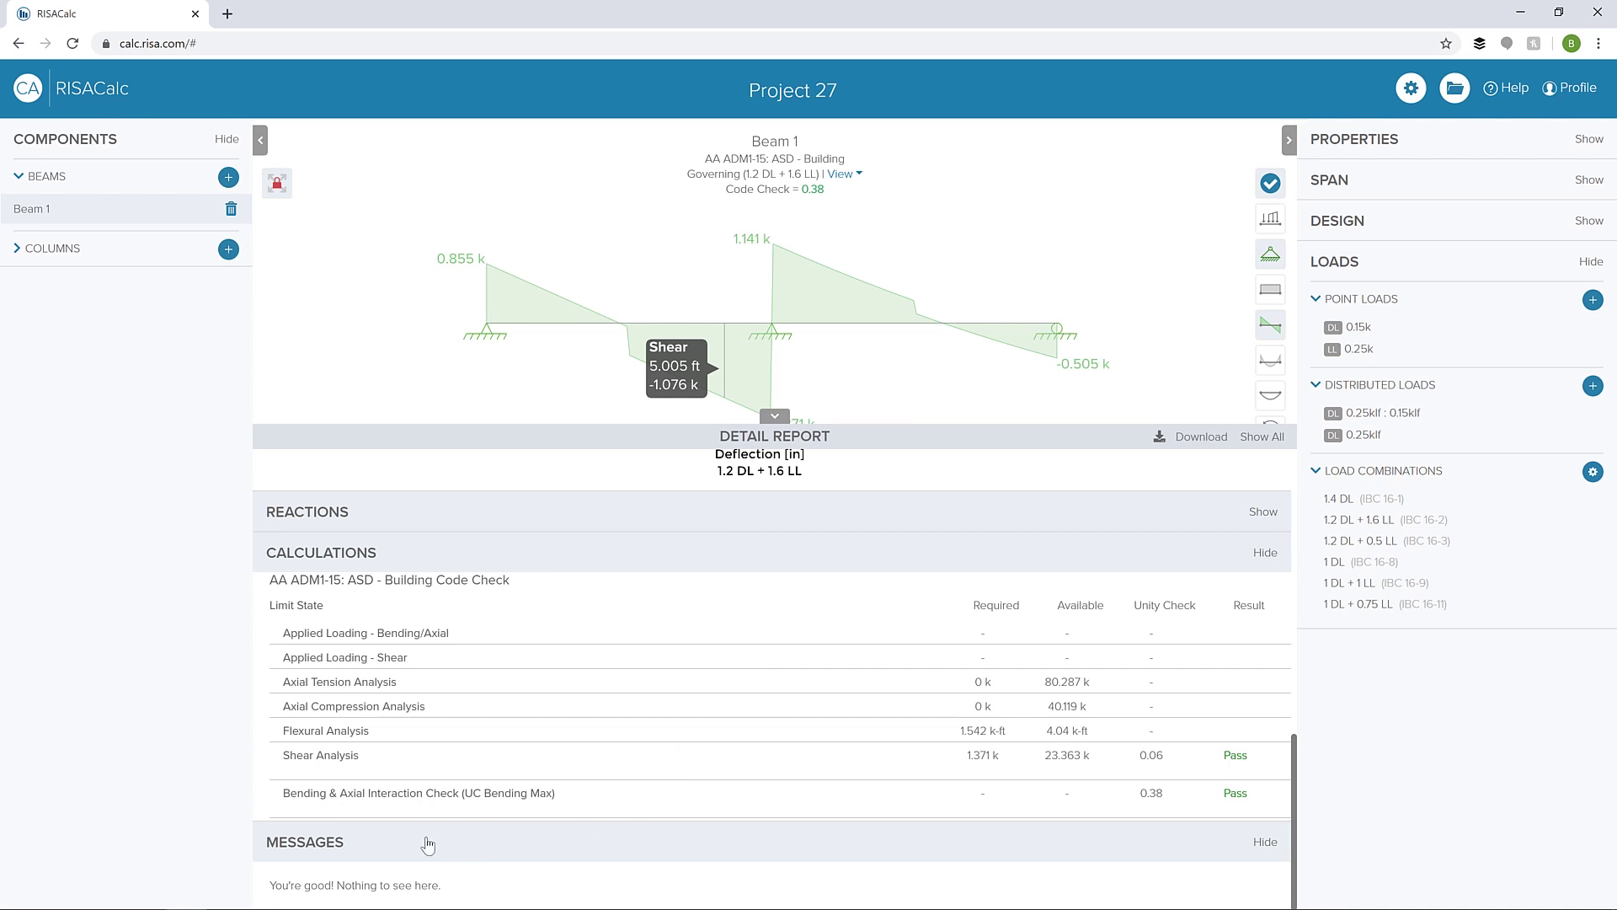
click(455, 802)
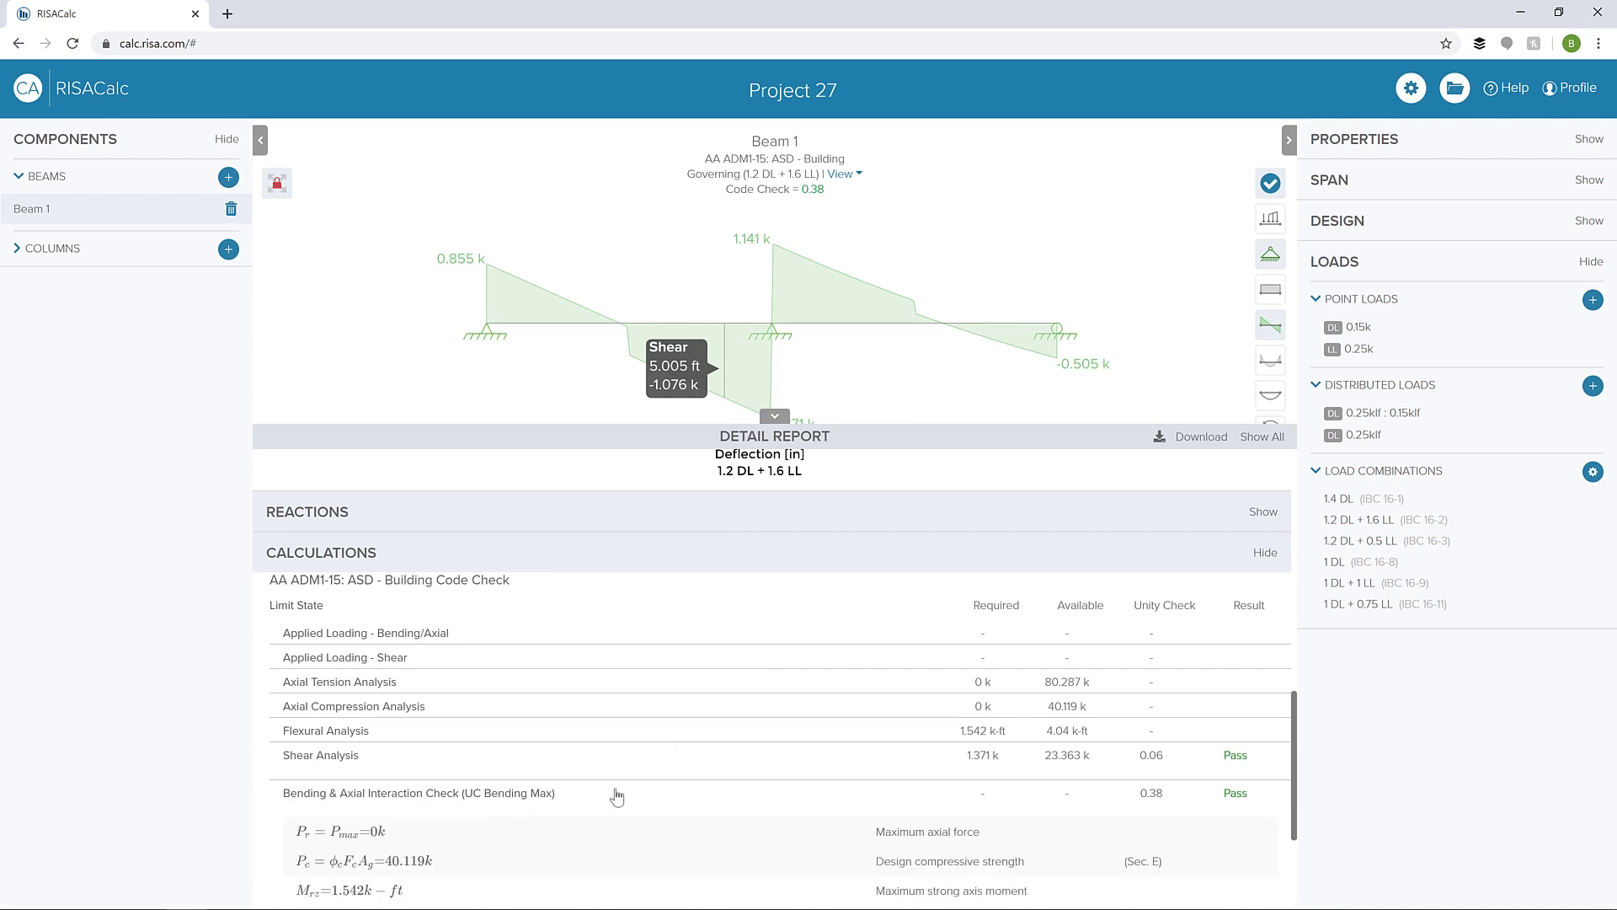
scroll(758, 693, down, 3)
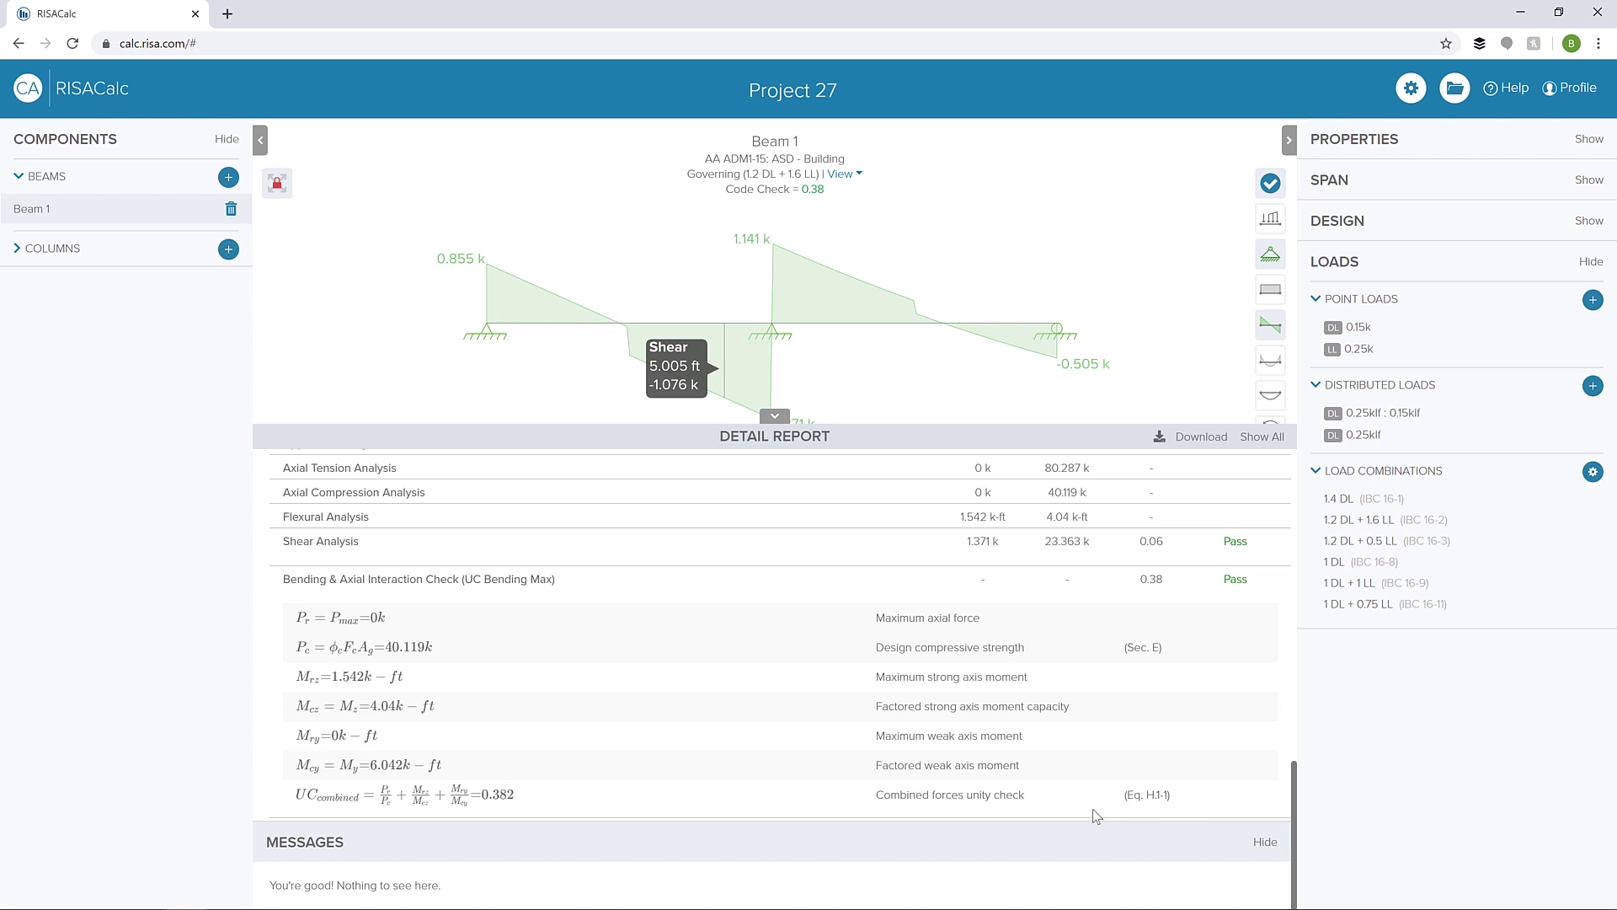
click(774, 417)
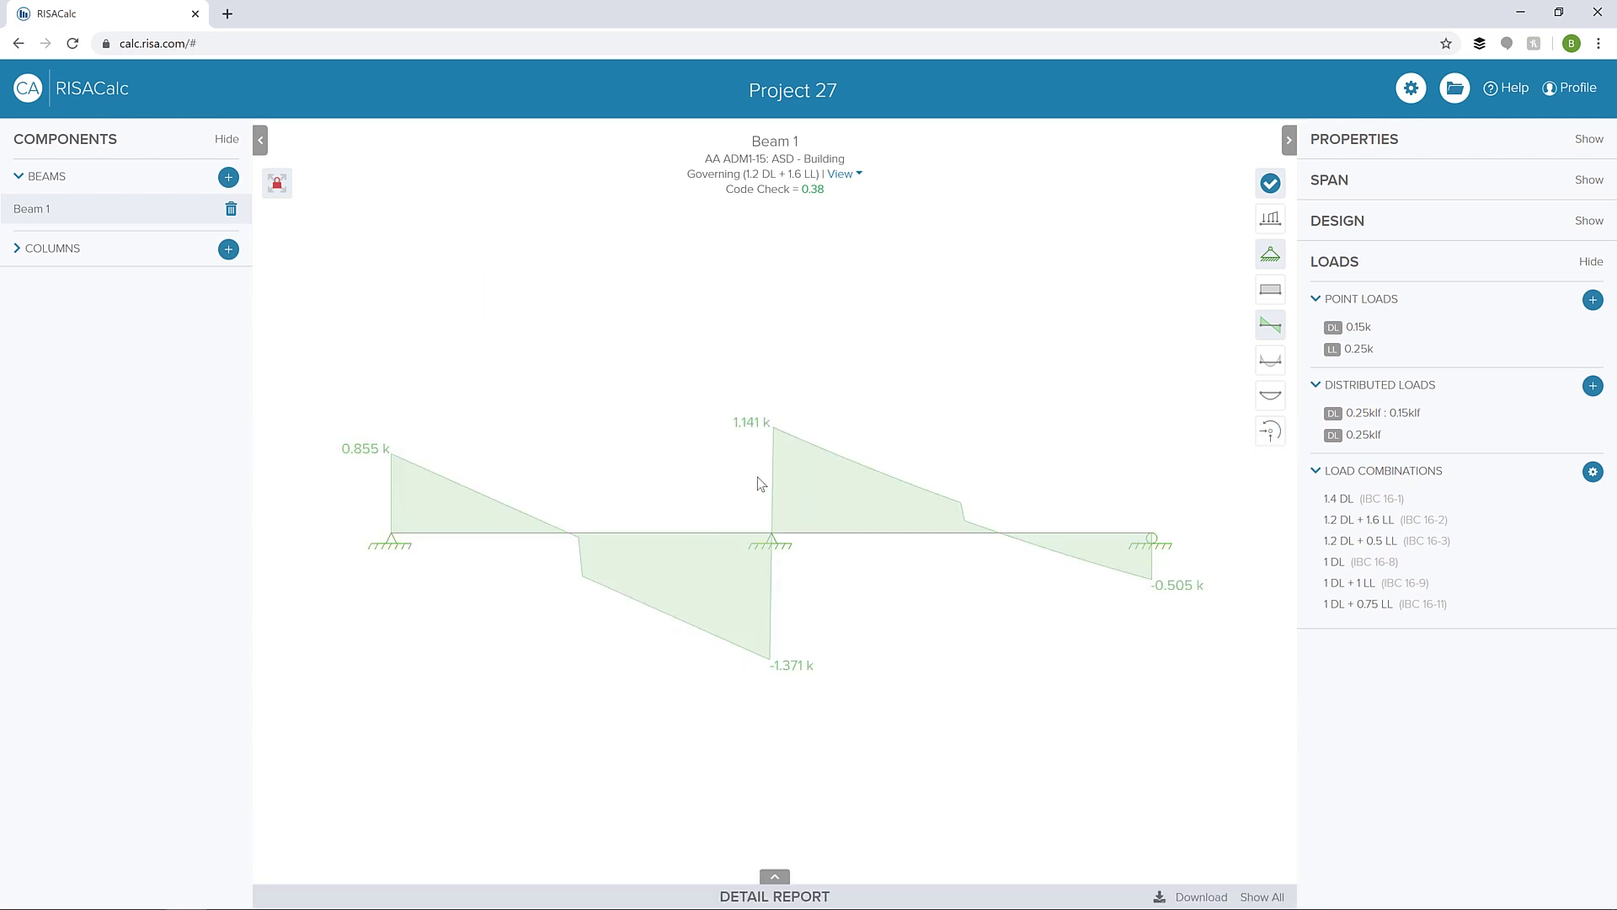
Step: Add Column 1 as a 6061-T6 aluminum round tube, size 4.250ODX0.250
click(229, 249)
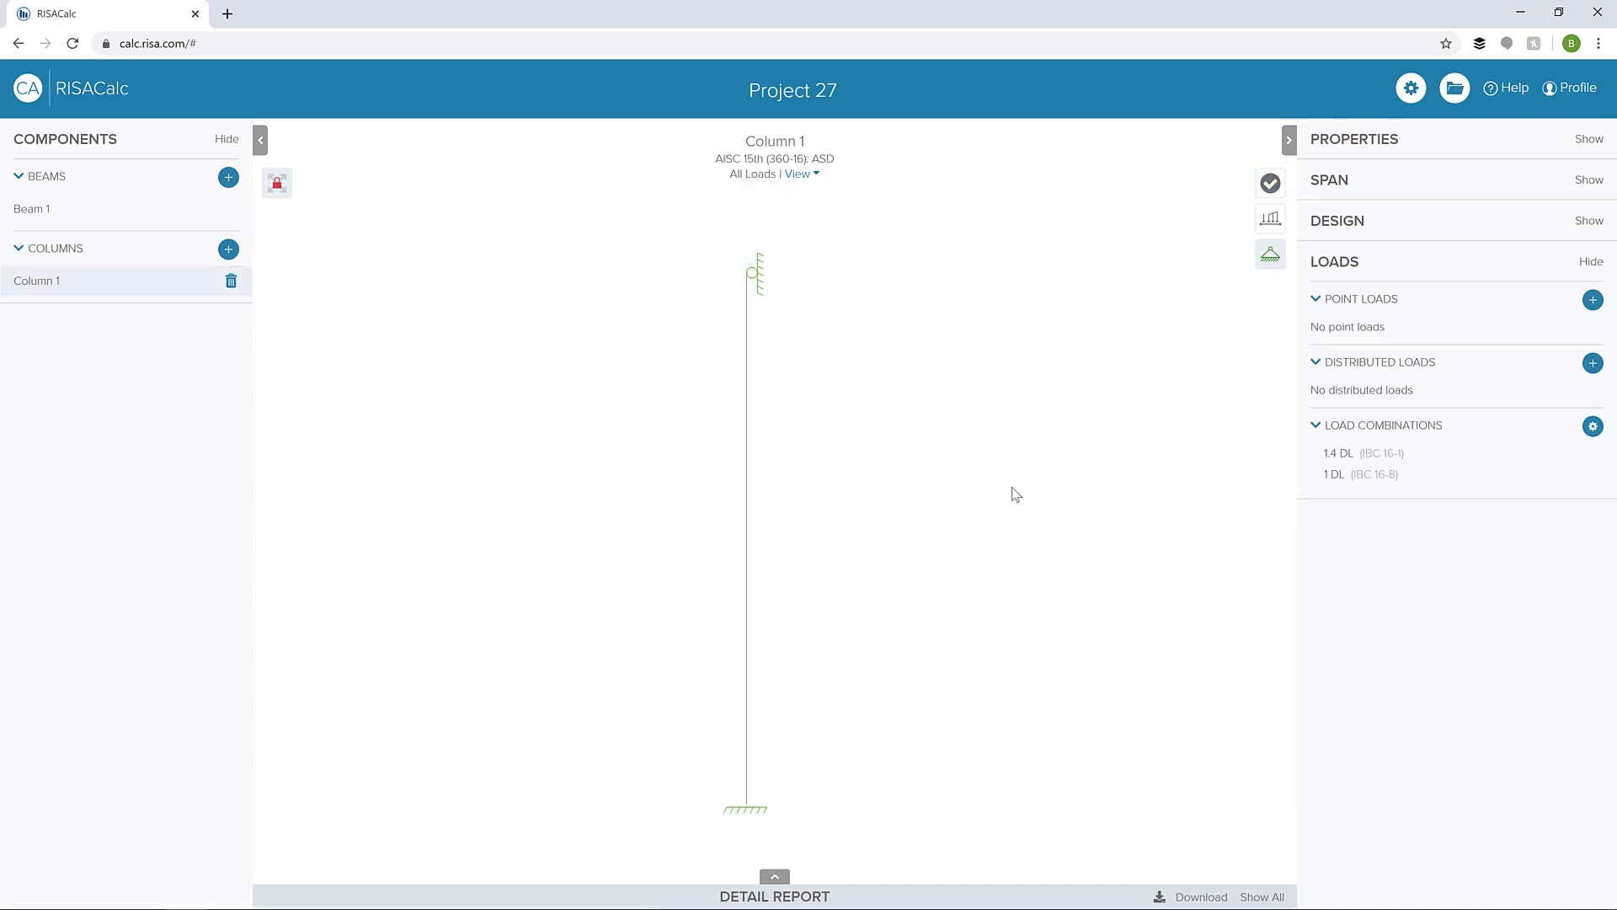
click(1386, 139)
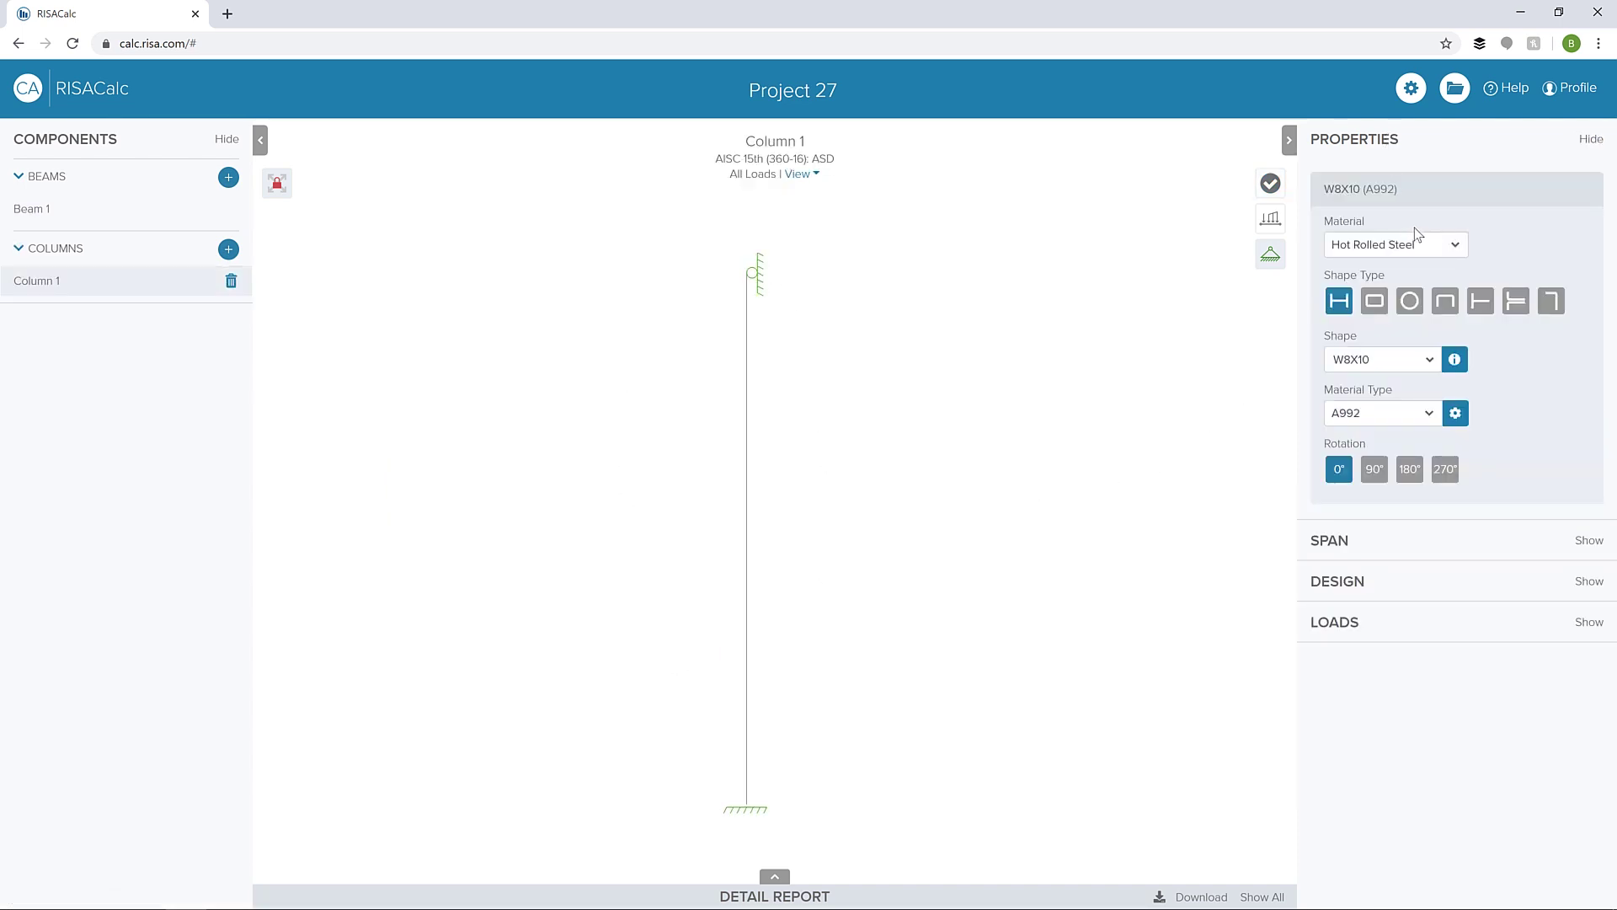
click(1408, 249)
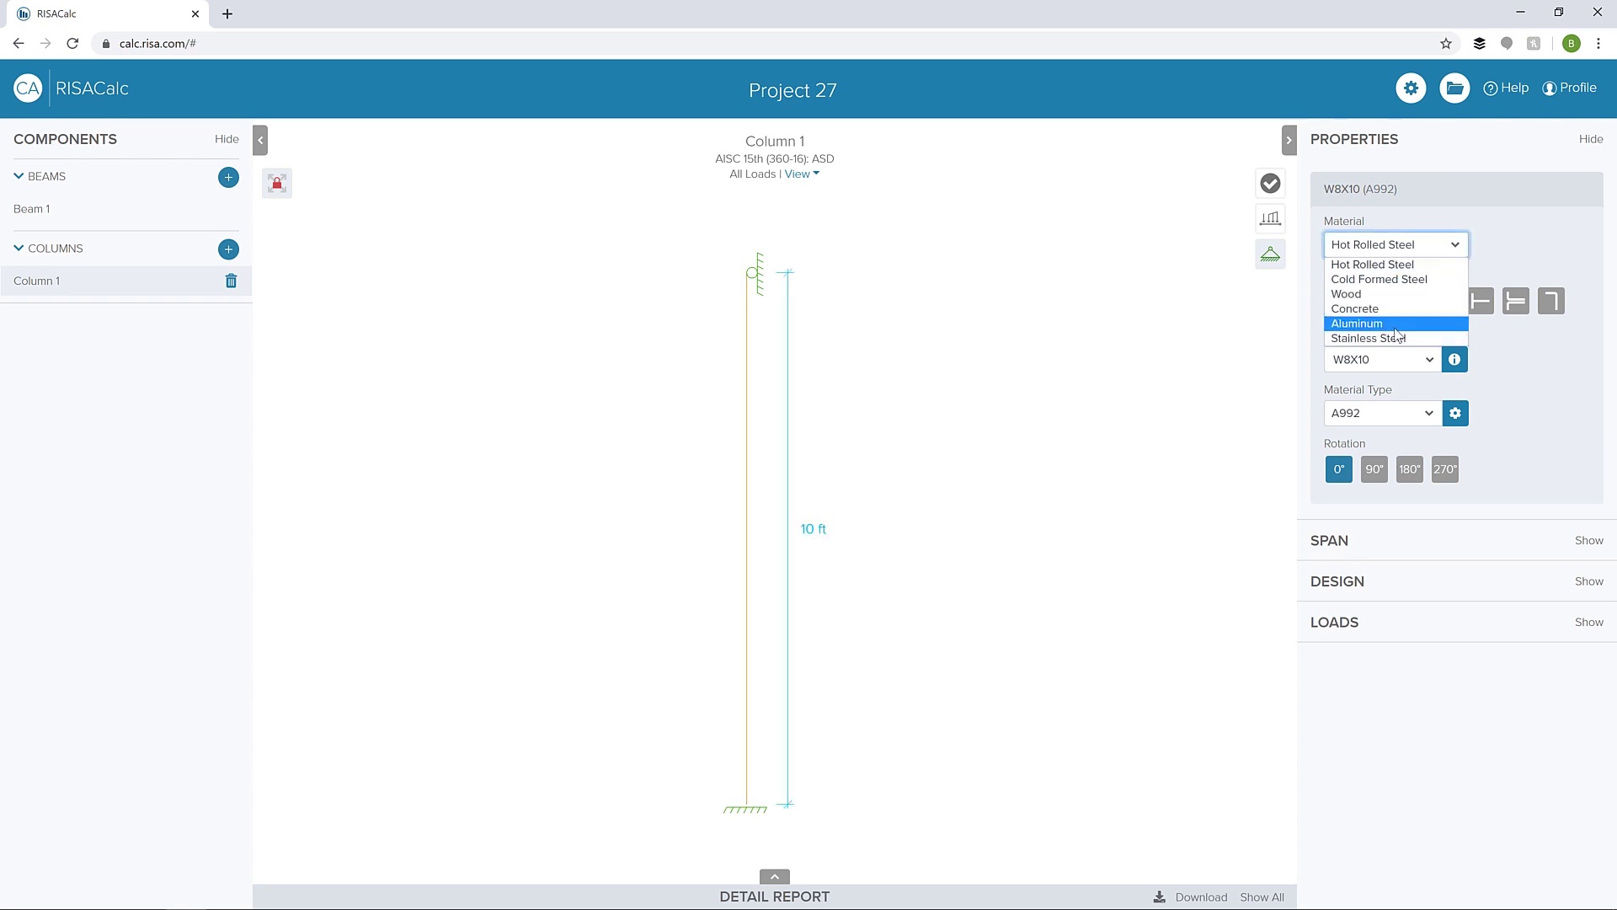
click(1397, 331)
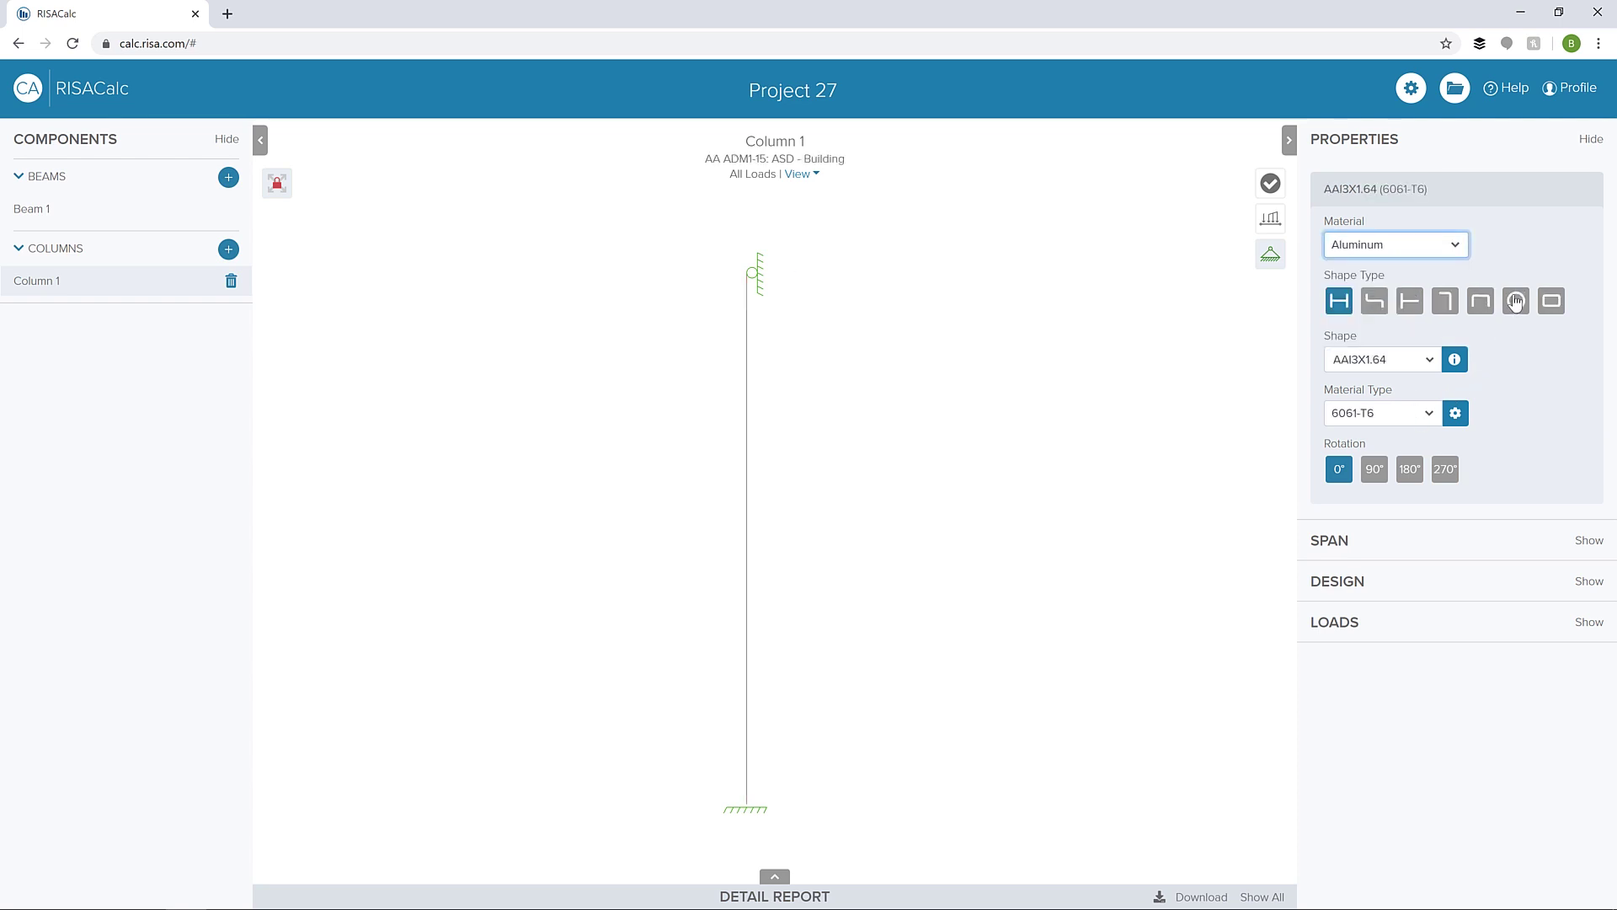
click(1516, 301)
click(1433, 363)
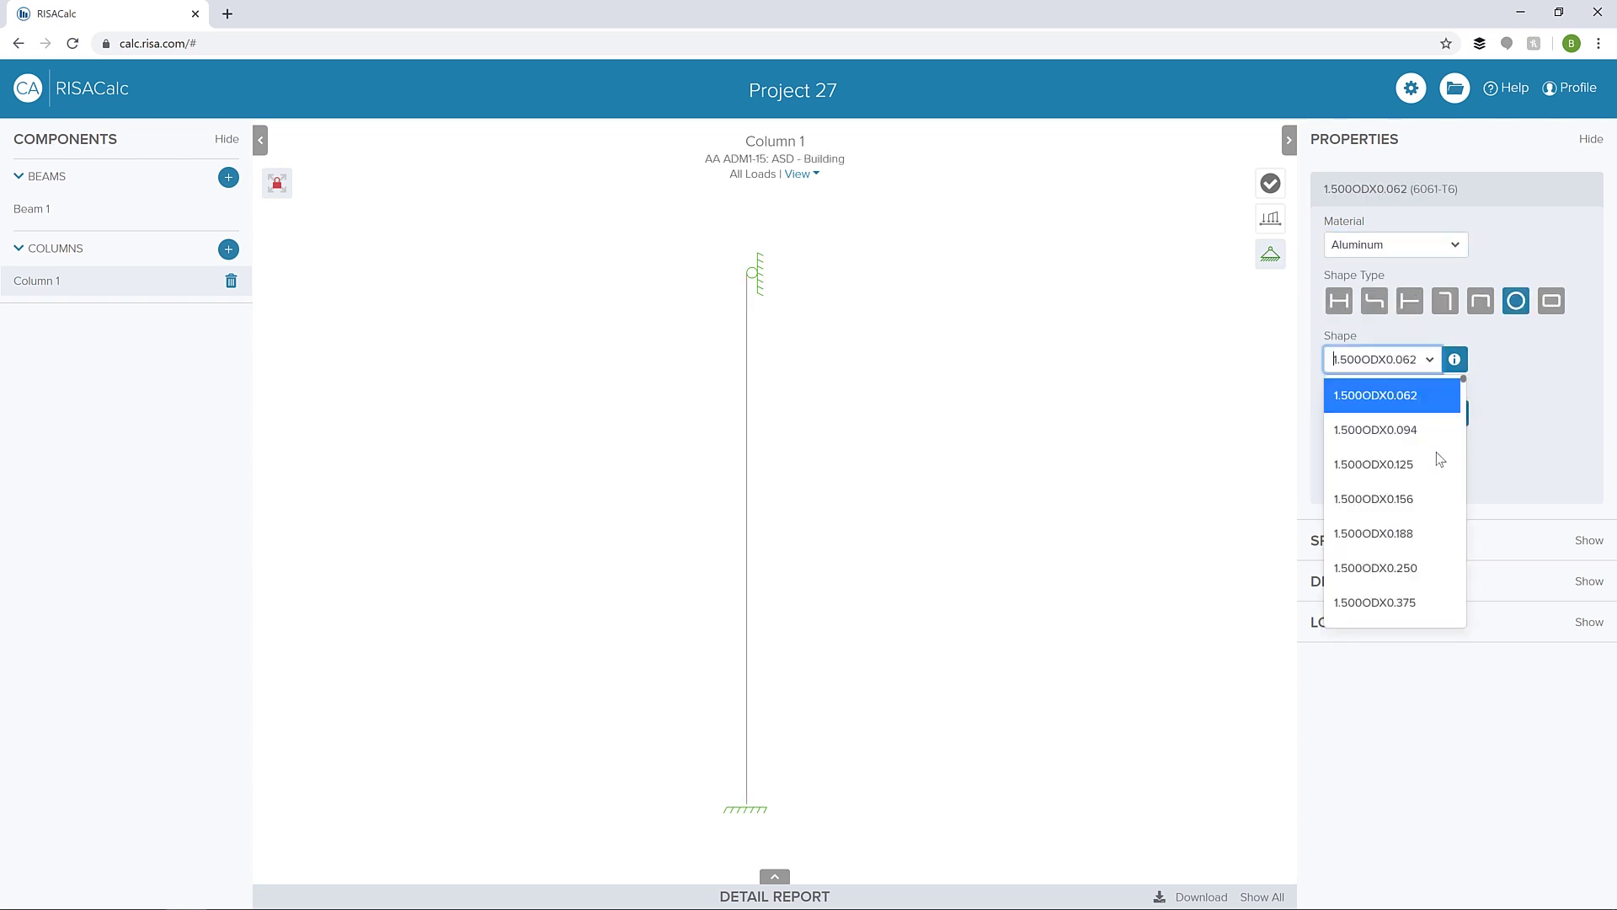
scroll(1449, 460, down, 10)
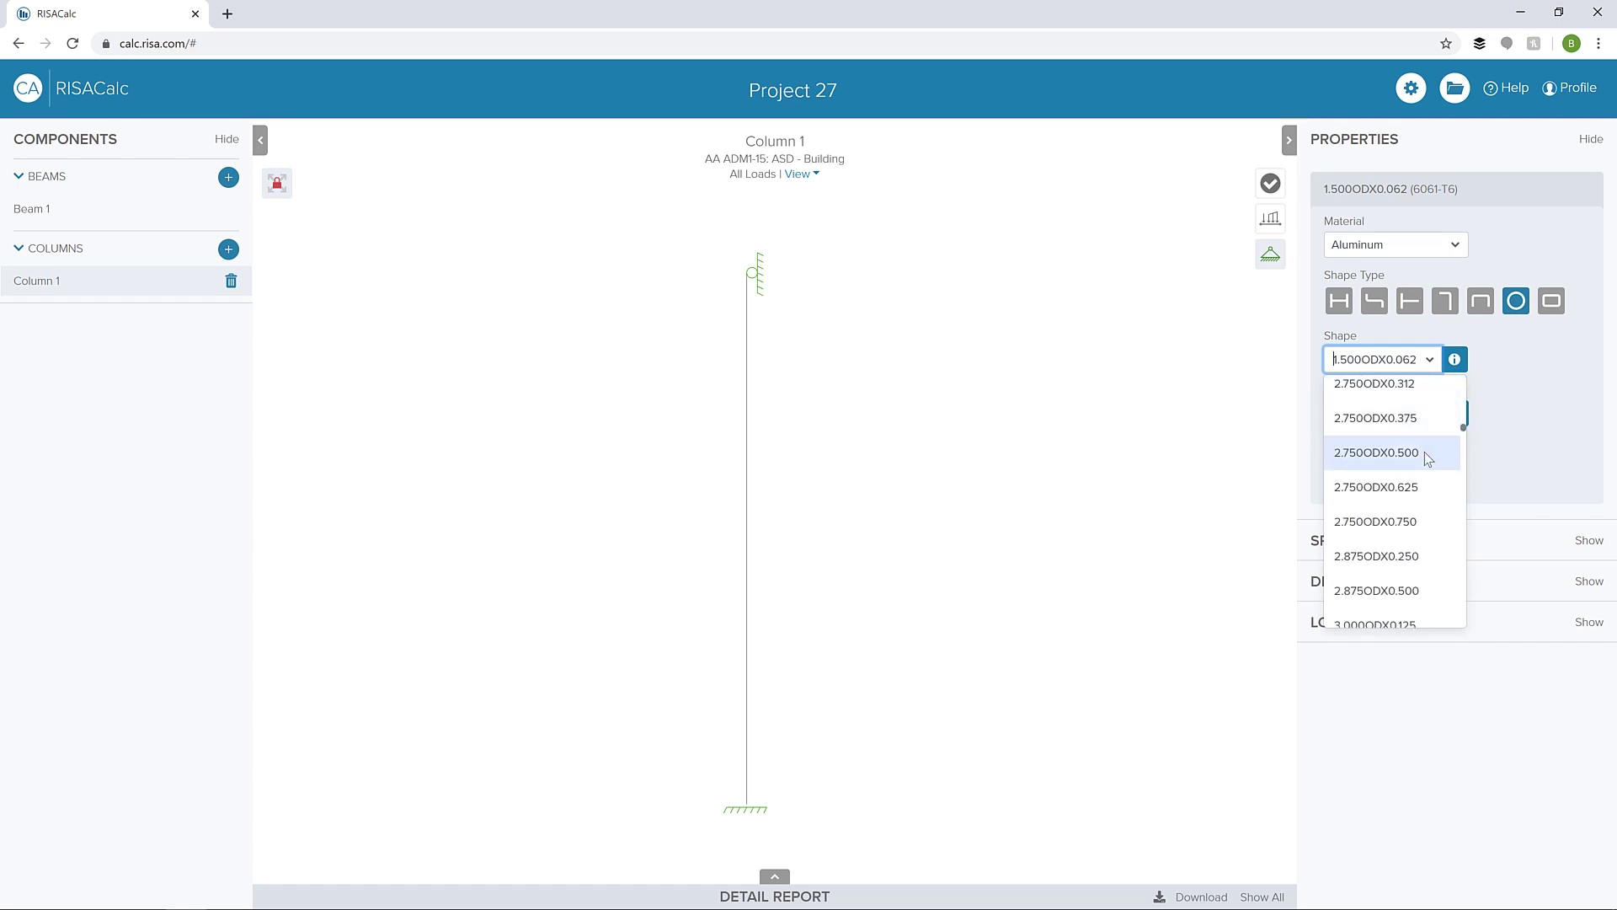
scroll(1428, 459, down, 5)
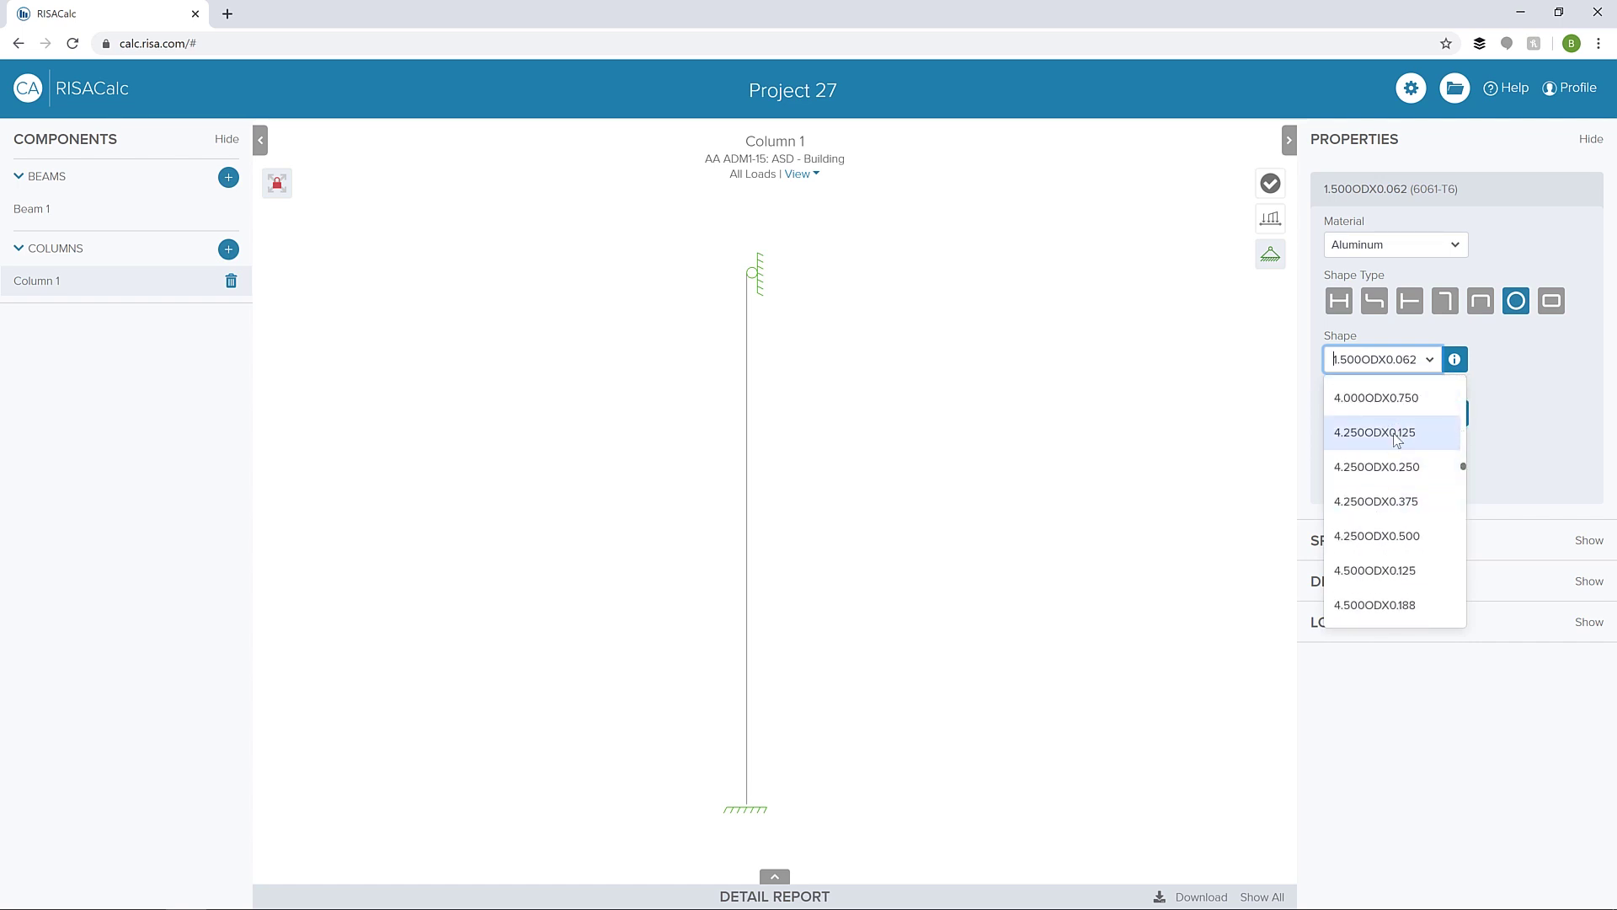
click(1398, 466)
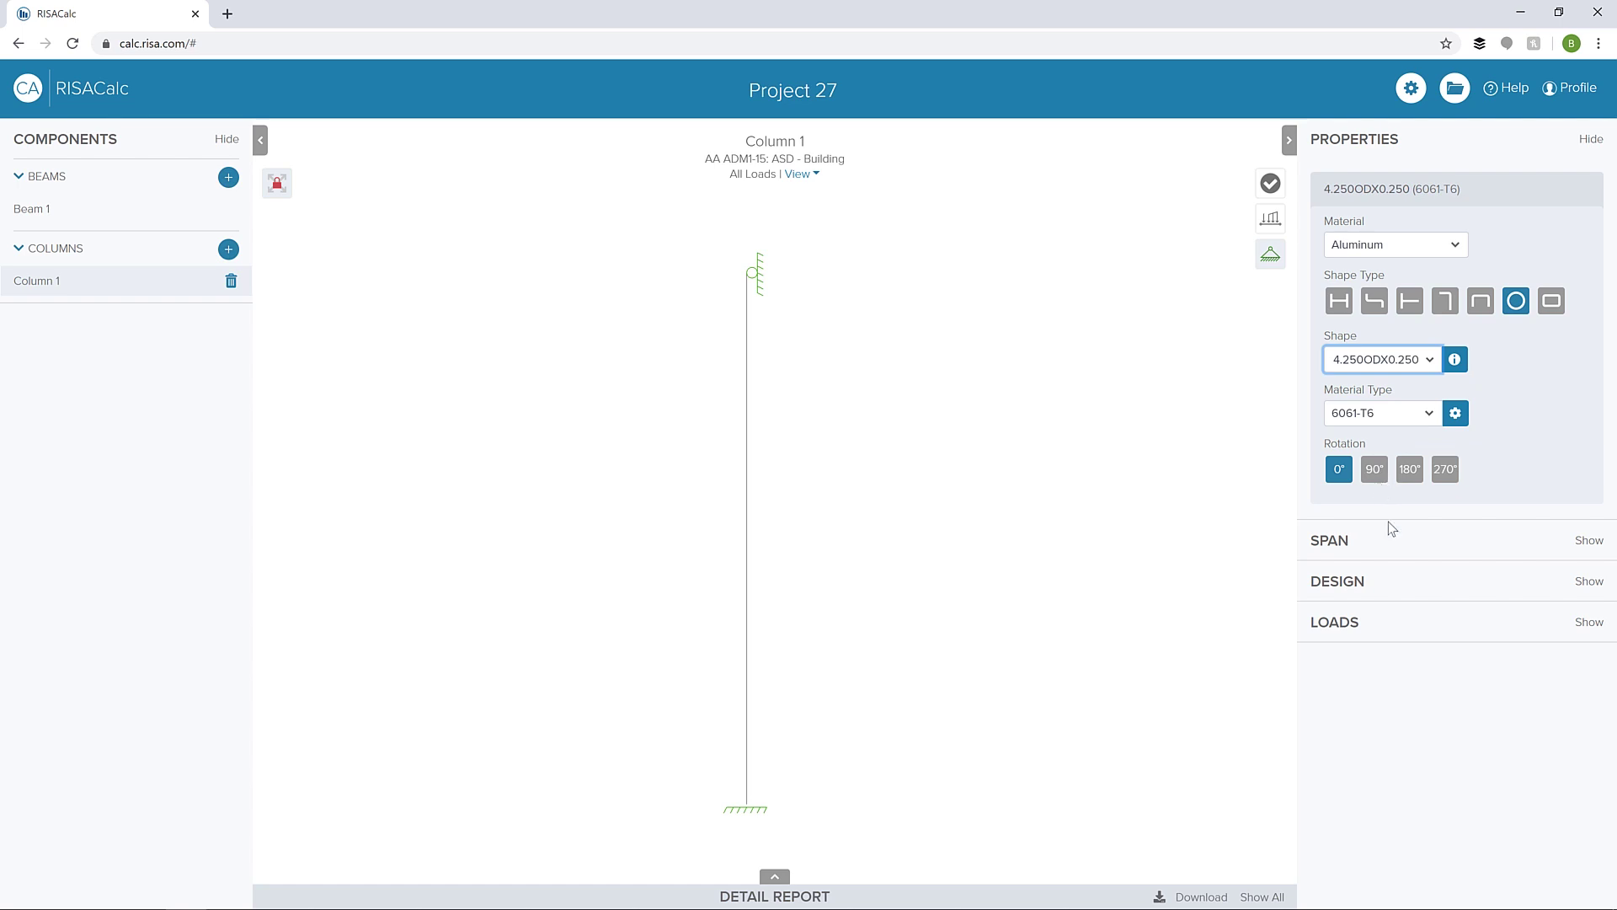
click(1381, 548)
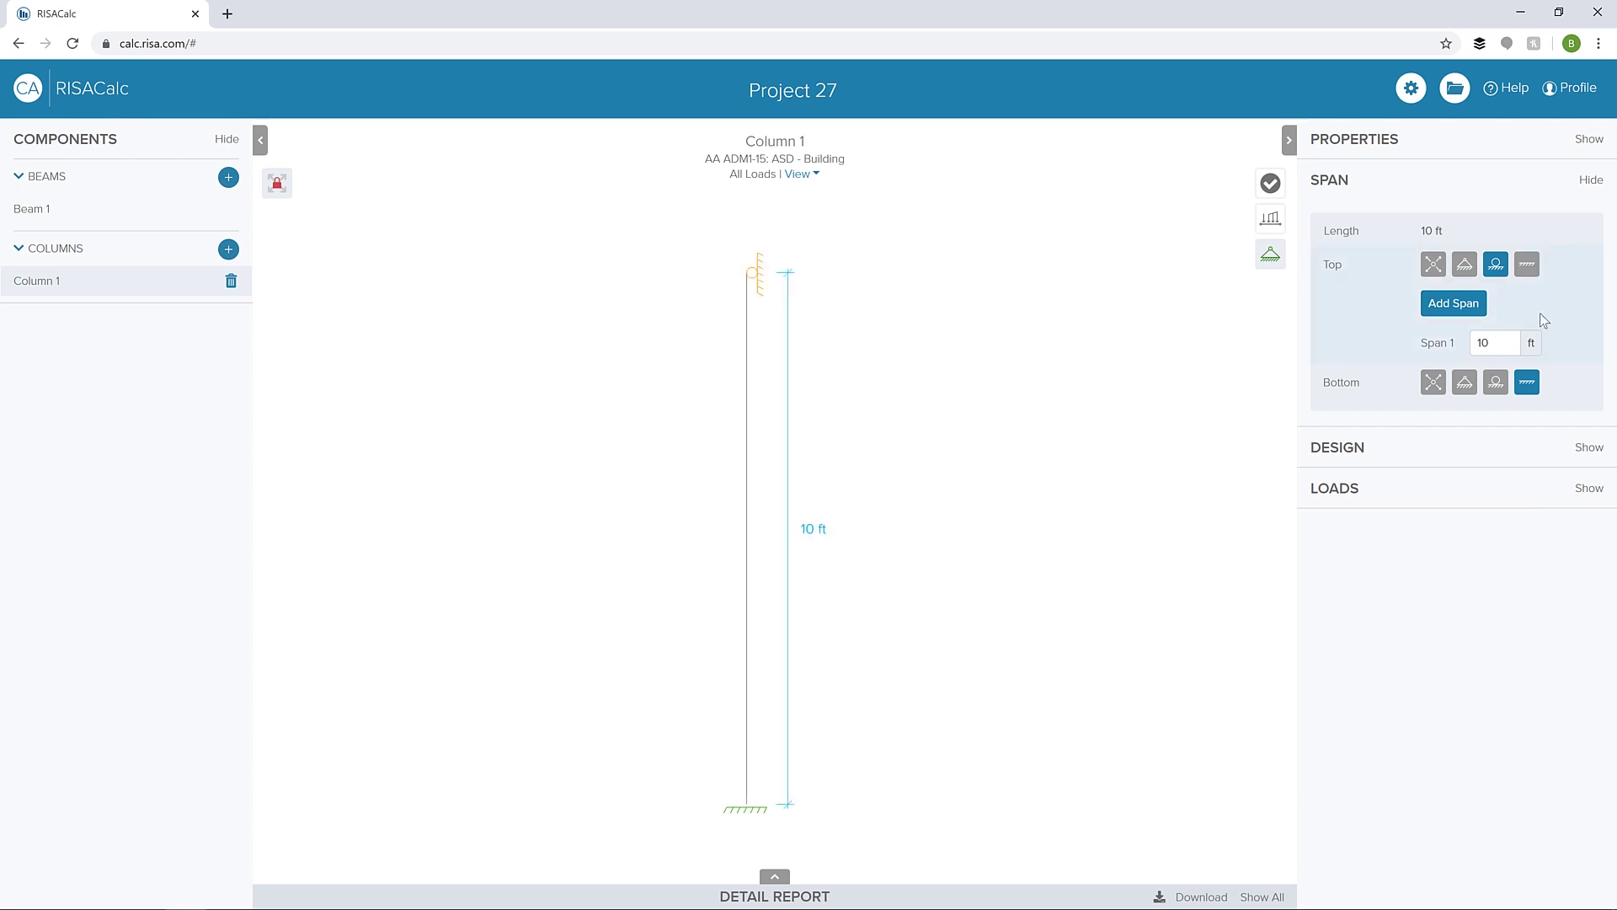
Step: Set Column 1's top support to Free, brace it out of plane at supports, and use custom K = 2
click(1433, 263)
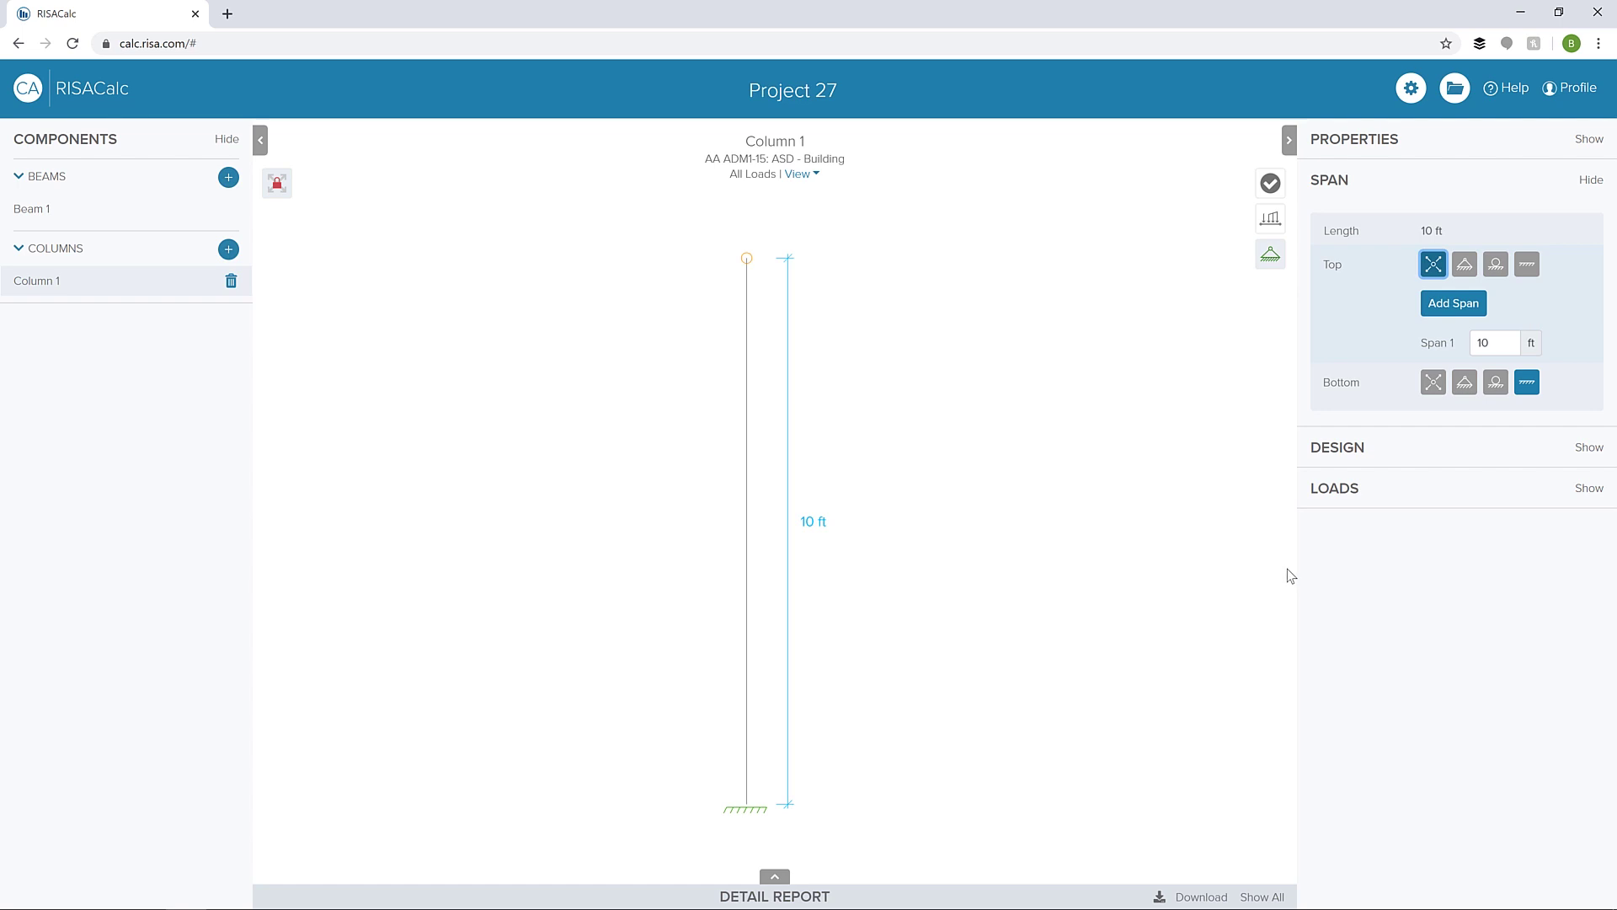
click(1383, 449)
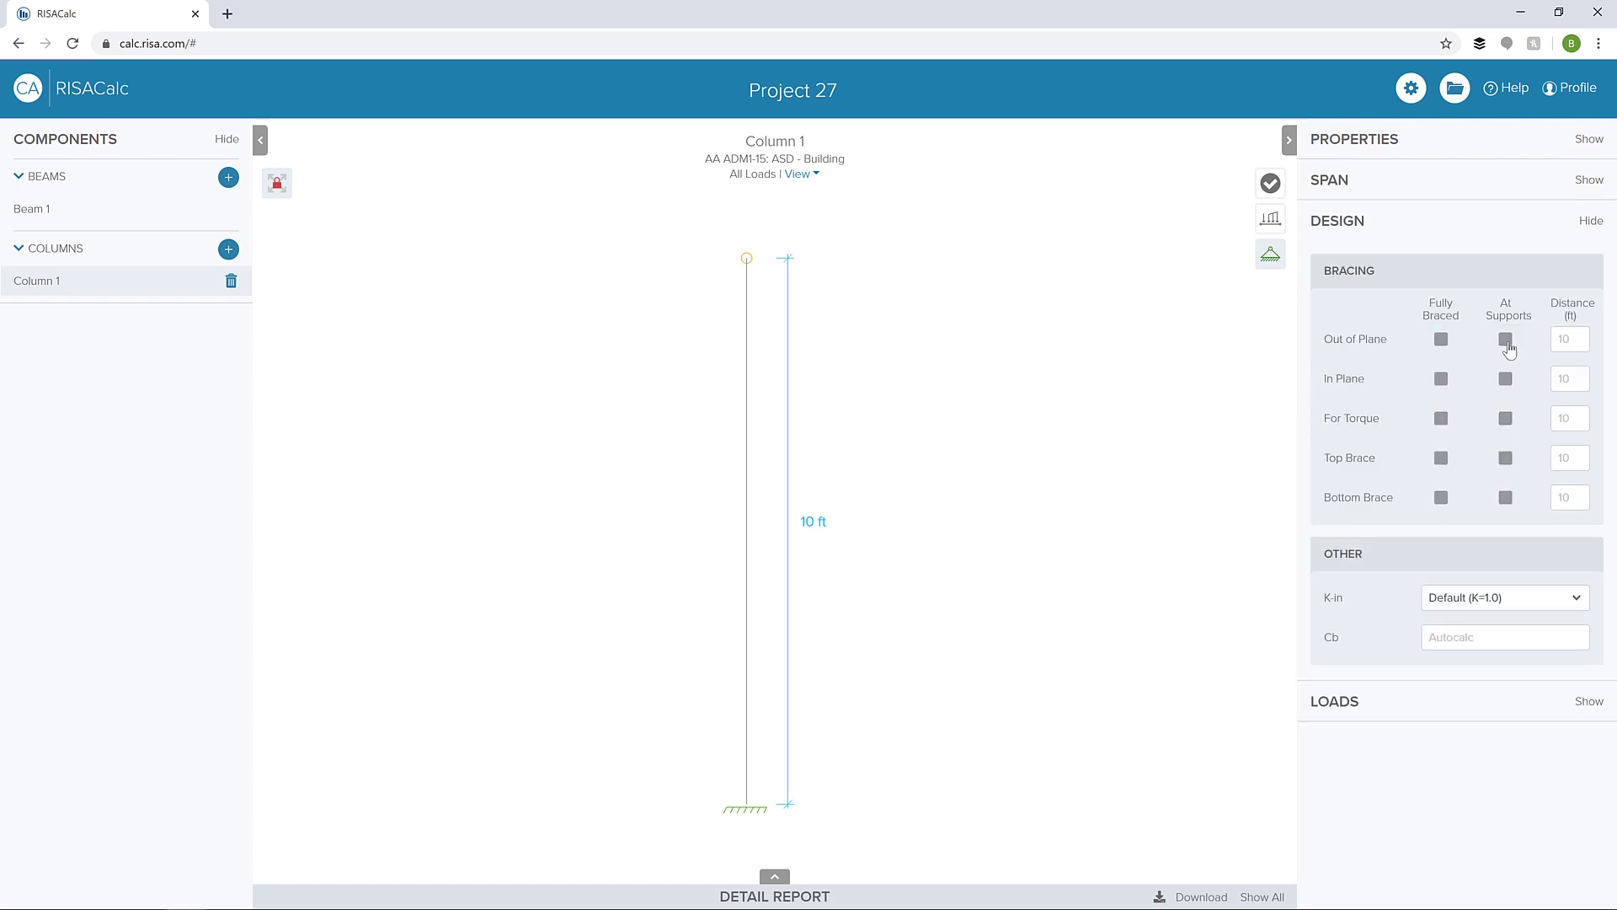
click(1505, 339)
click(1491, 598)
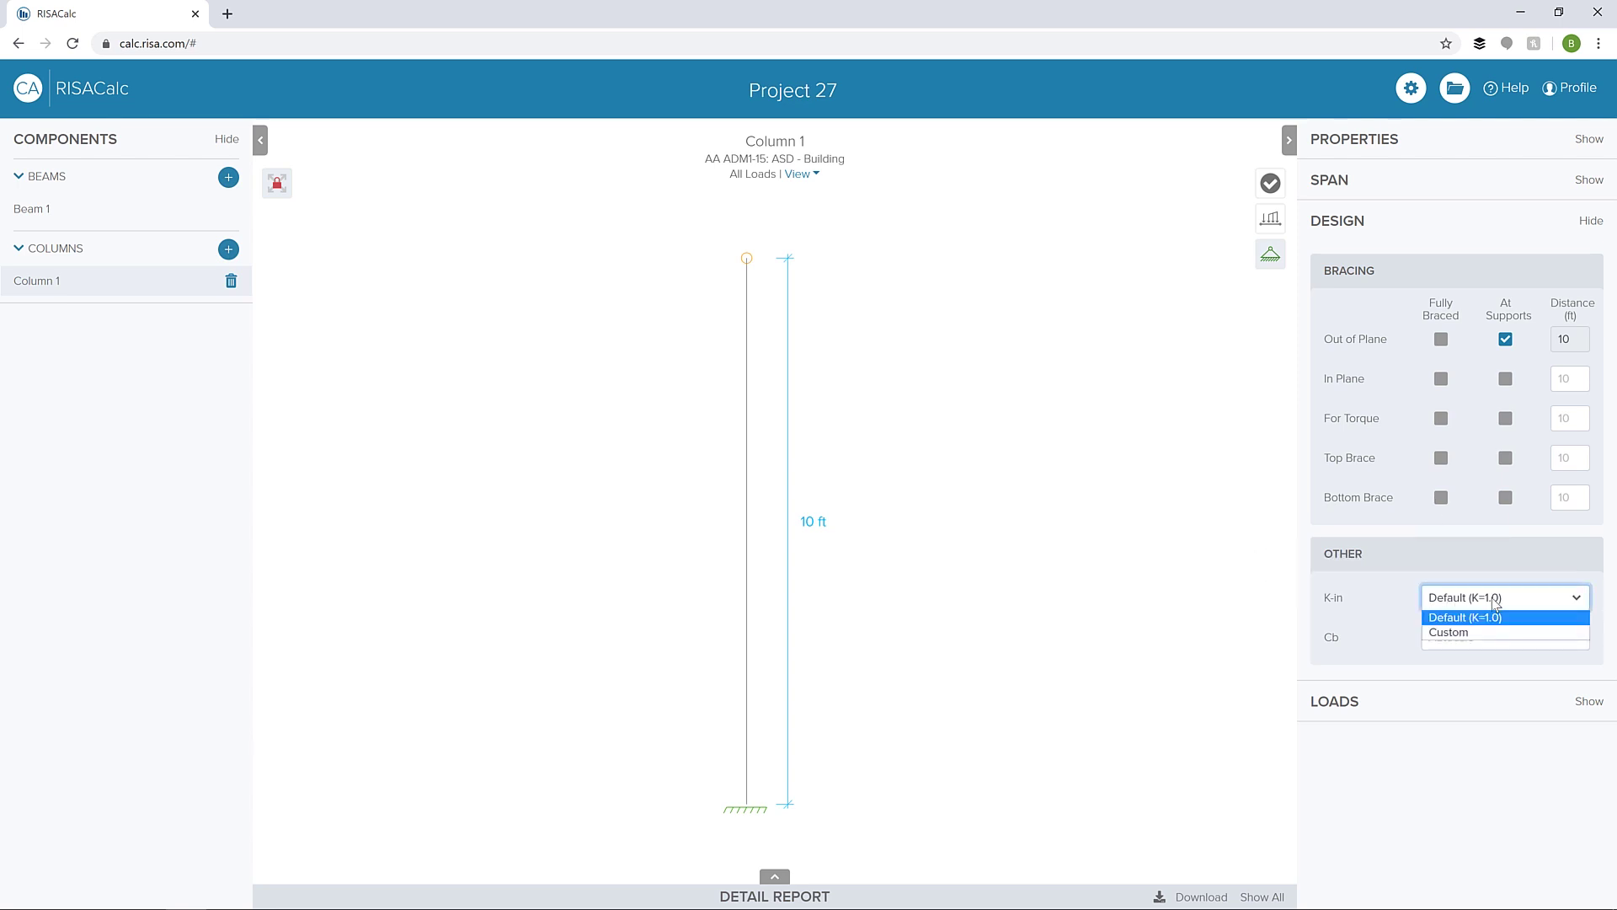
click(1484, 633)
click(1488, 638)
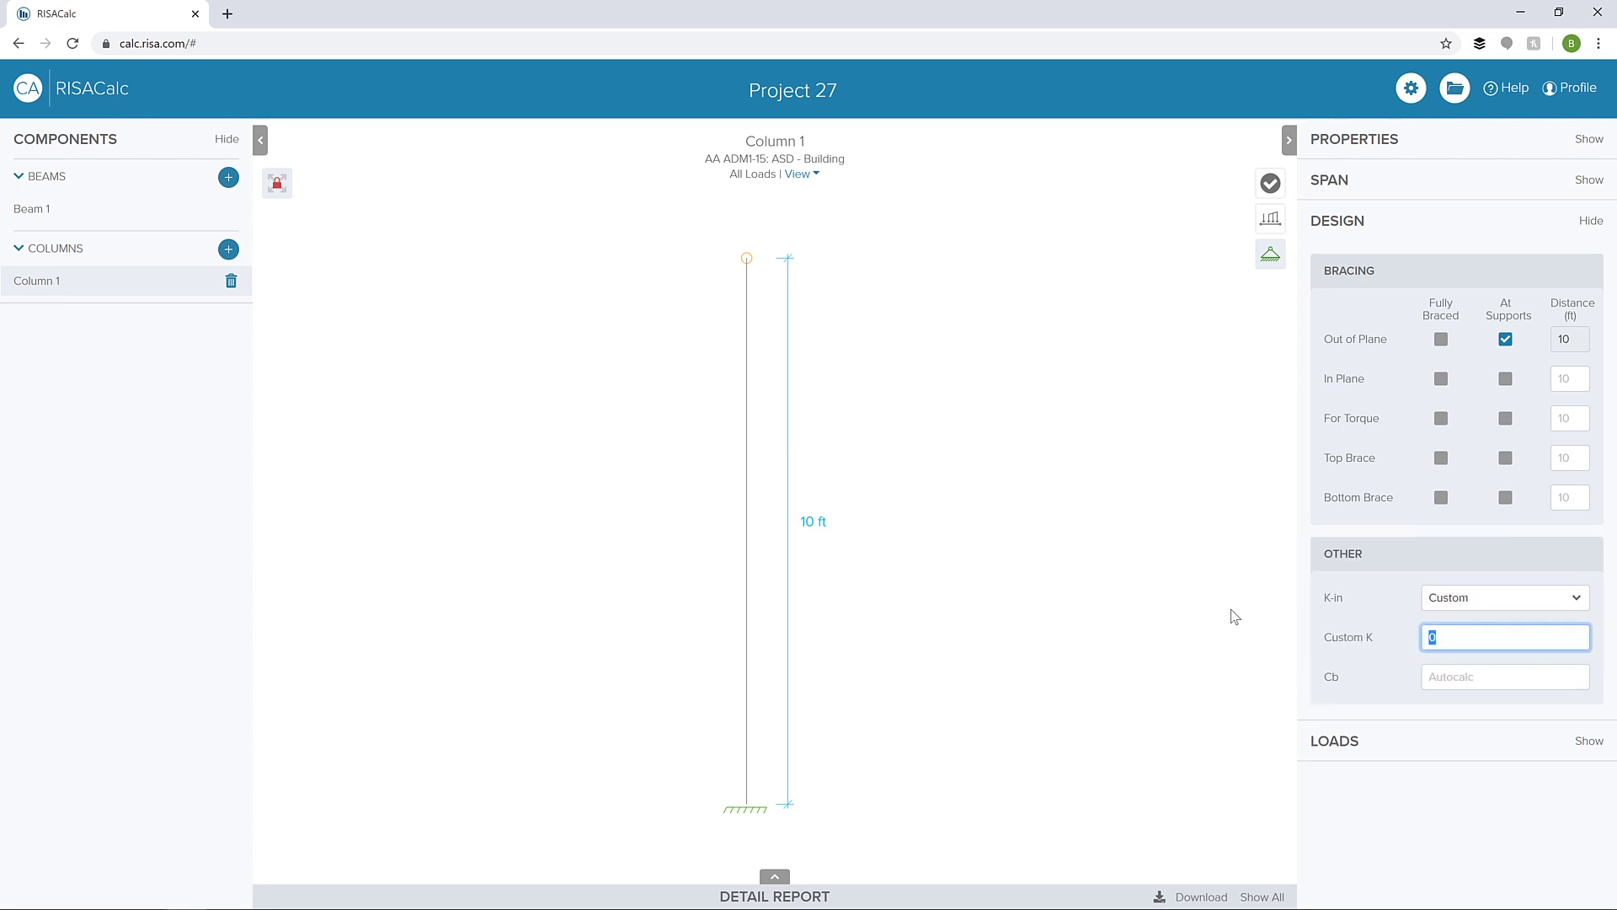
key(Tab)
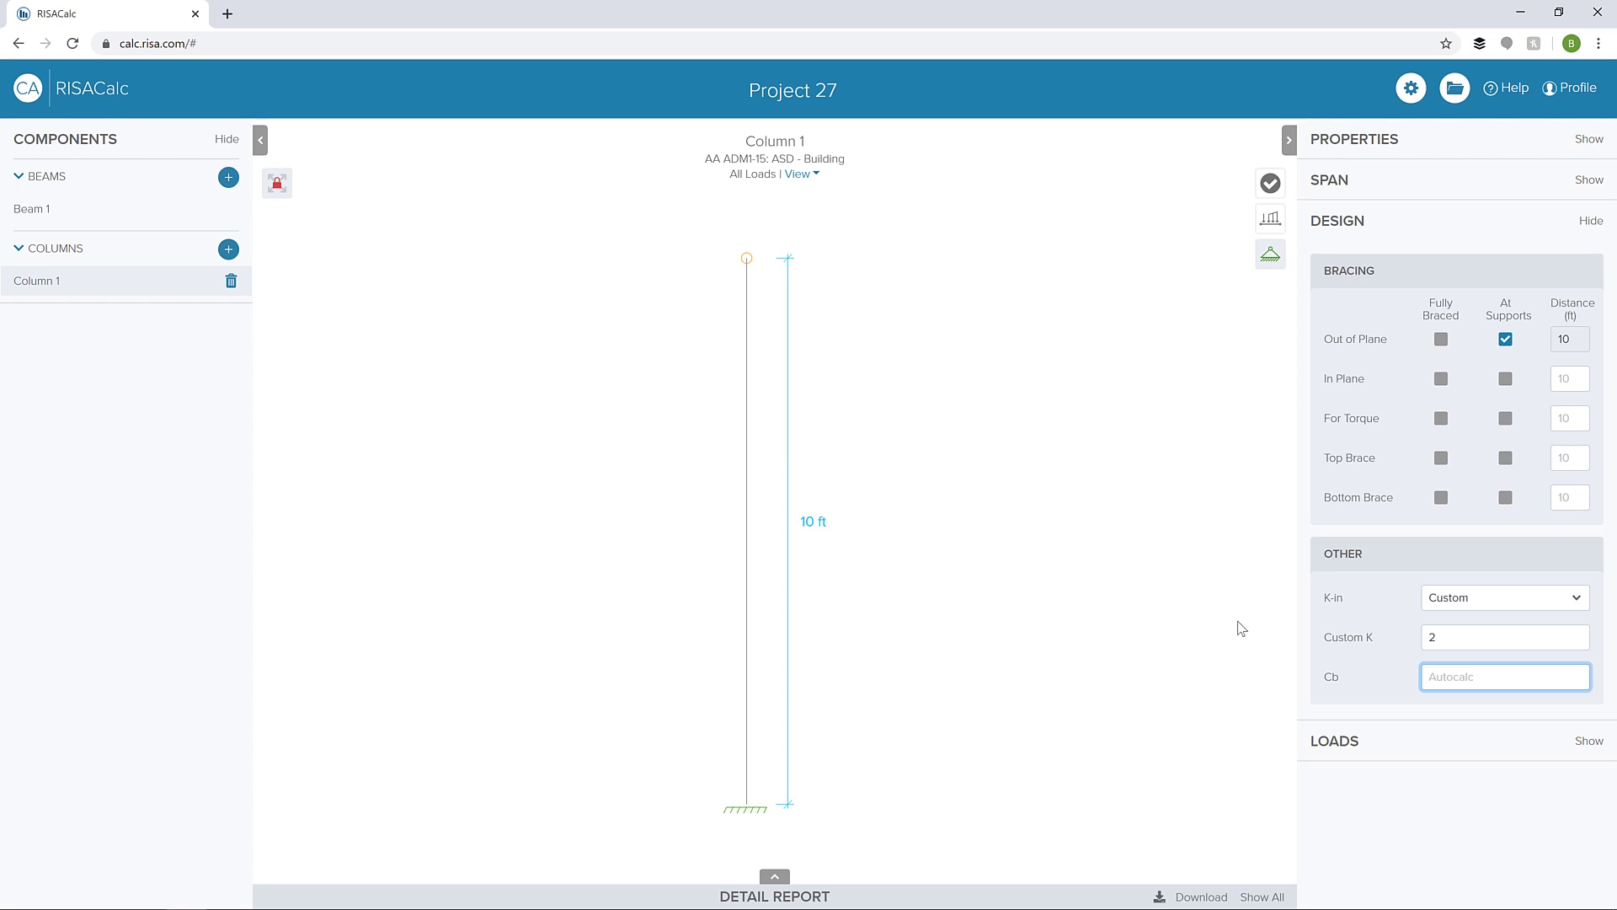
click(1390, 747)
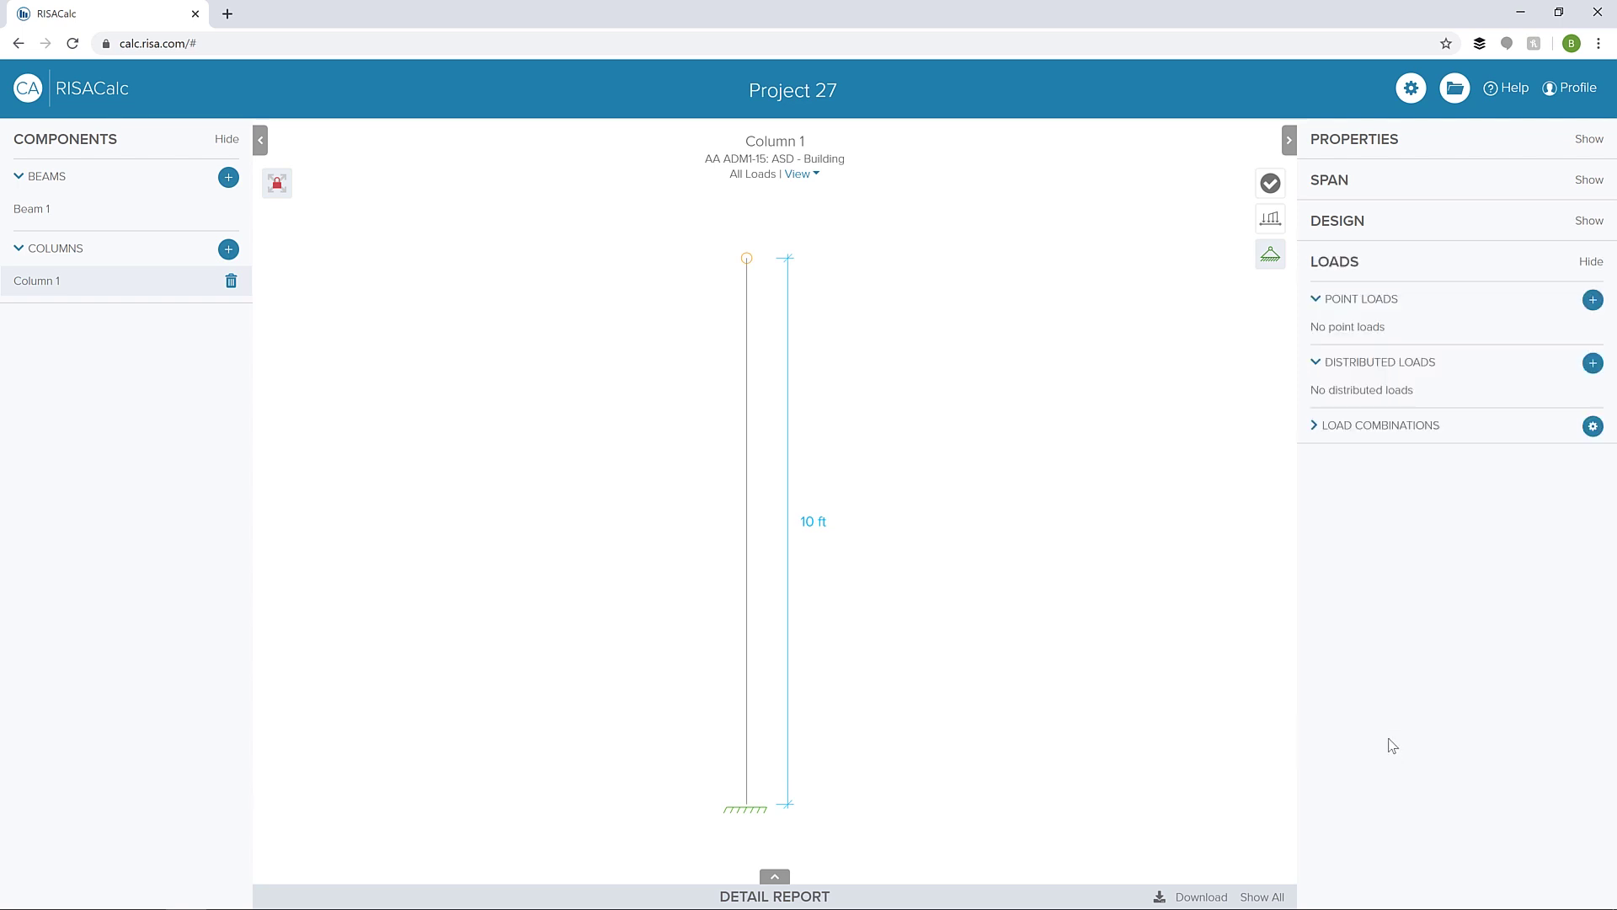
Step: Add a downward point load to Column 1
click(1592, 300)
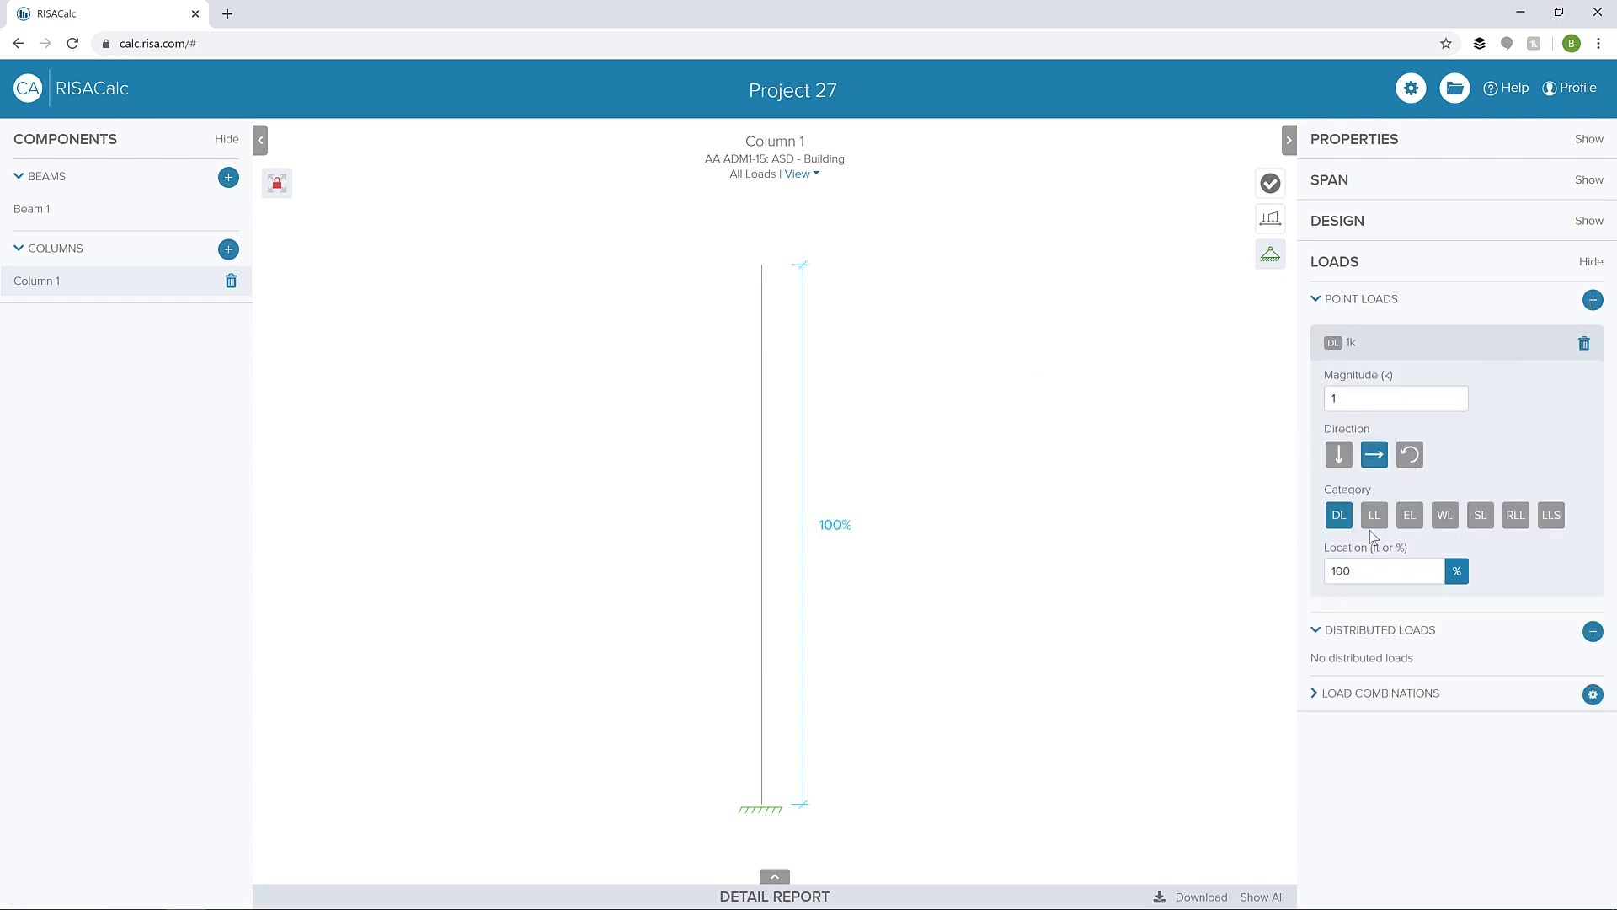
click(1339, 455)
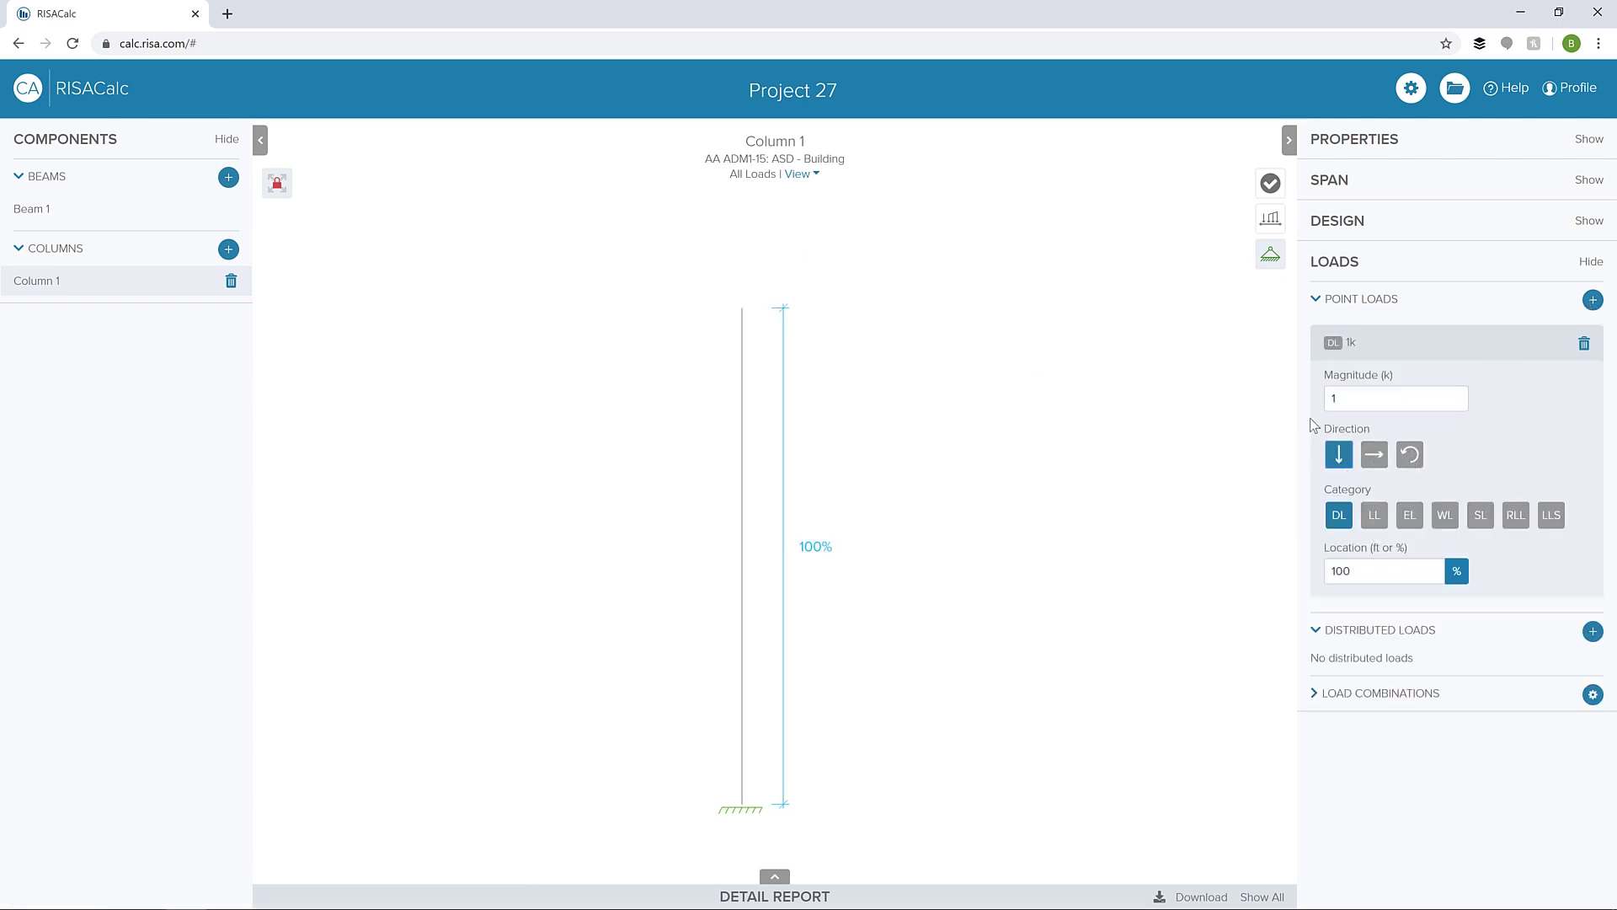
click(1270, 218)
Step: Change the point load magnitude to 0.5 k and give its location in feet
click(1392, 343)
click(1324, 402)
text(.5)
key(BackSpace)
key(BackSpace)
key(BackSpace)
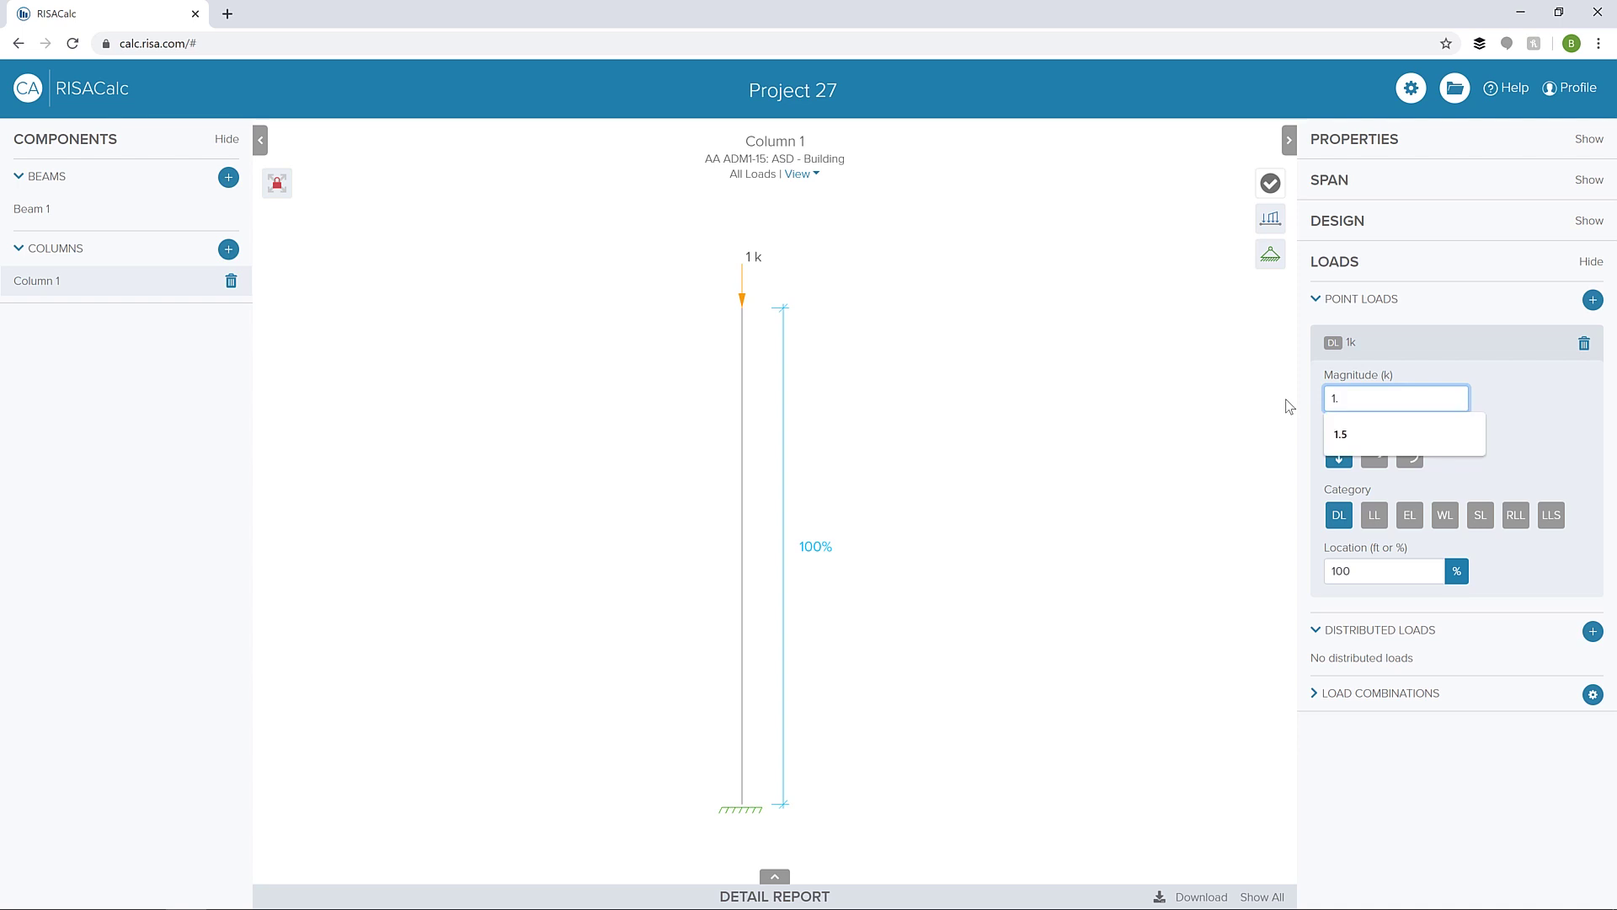
text(0.5)
click(1289, 406)
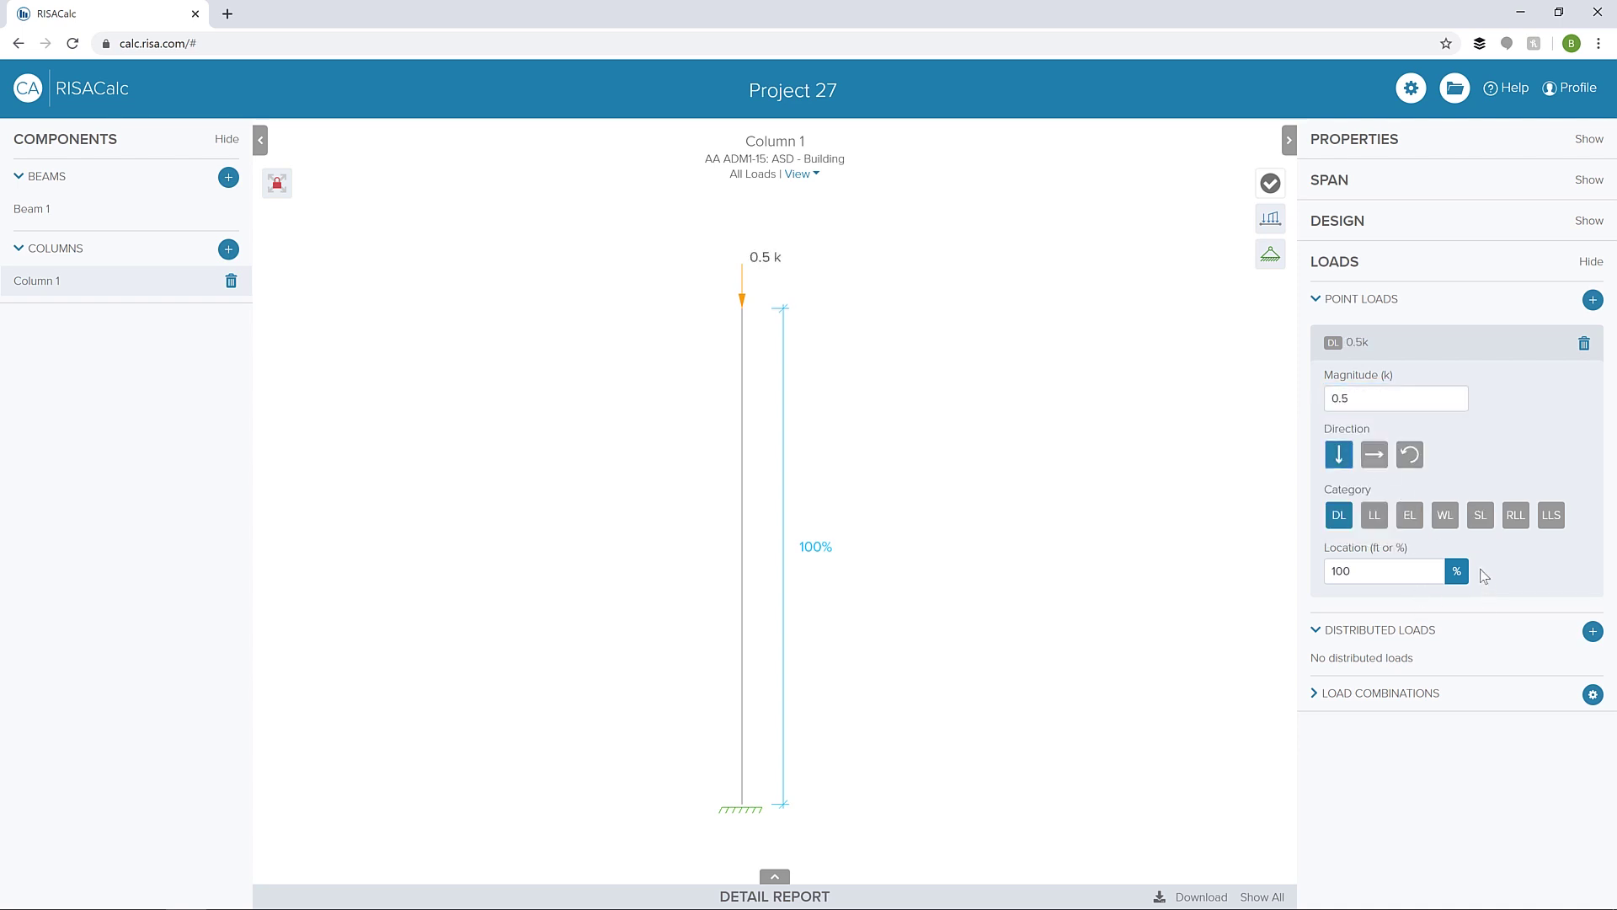
click(1455, 571)
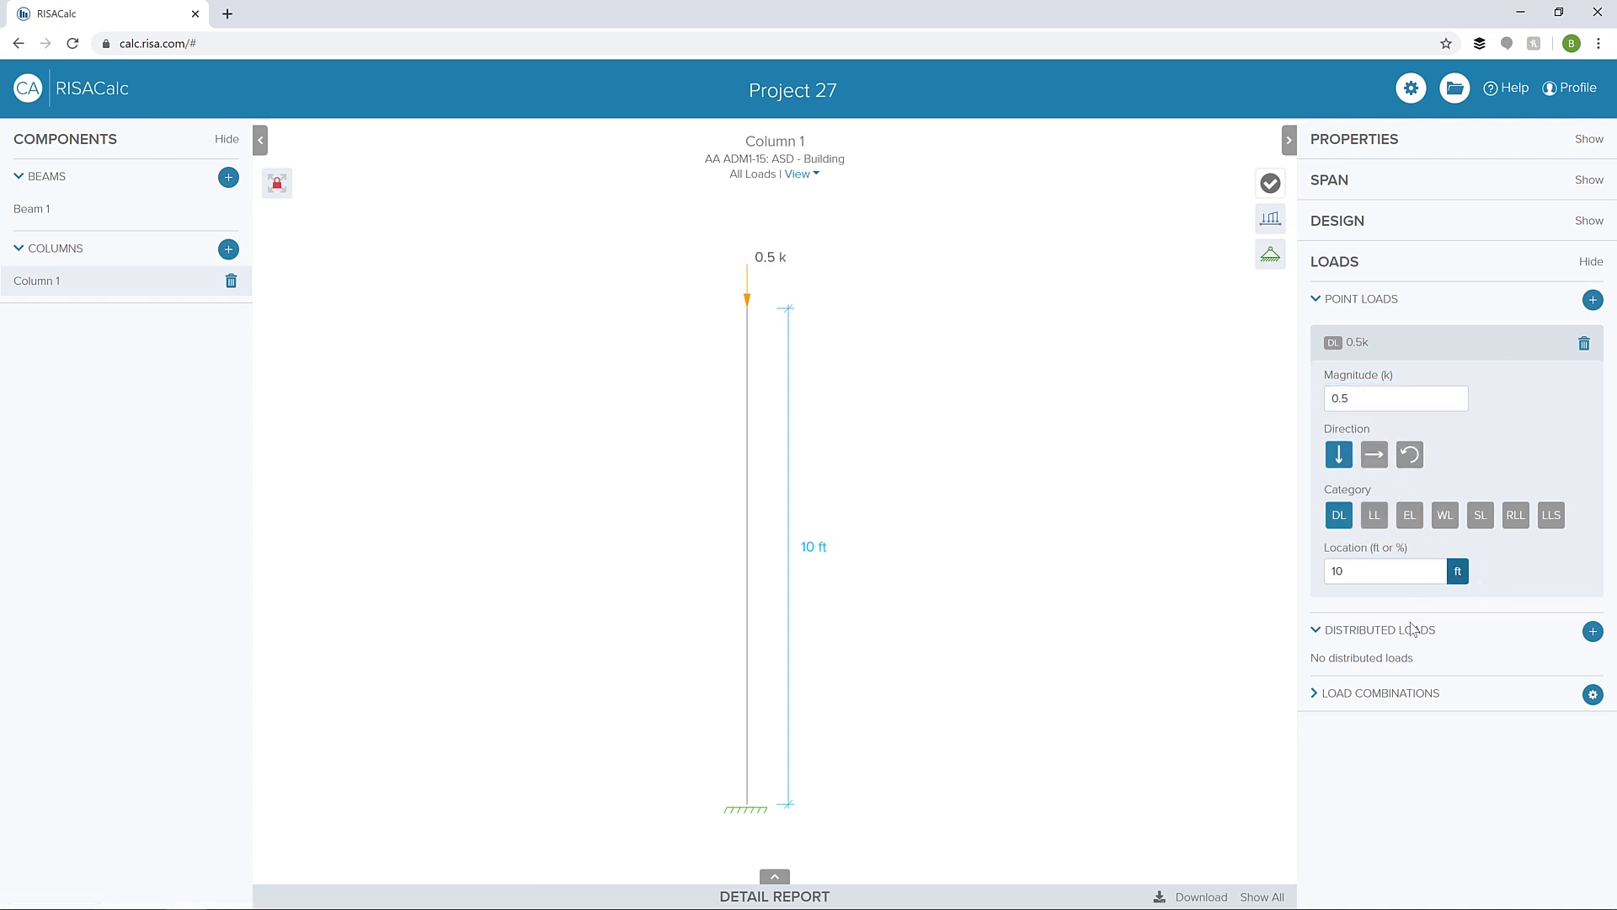
click(1593, 632)
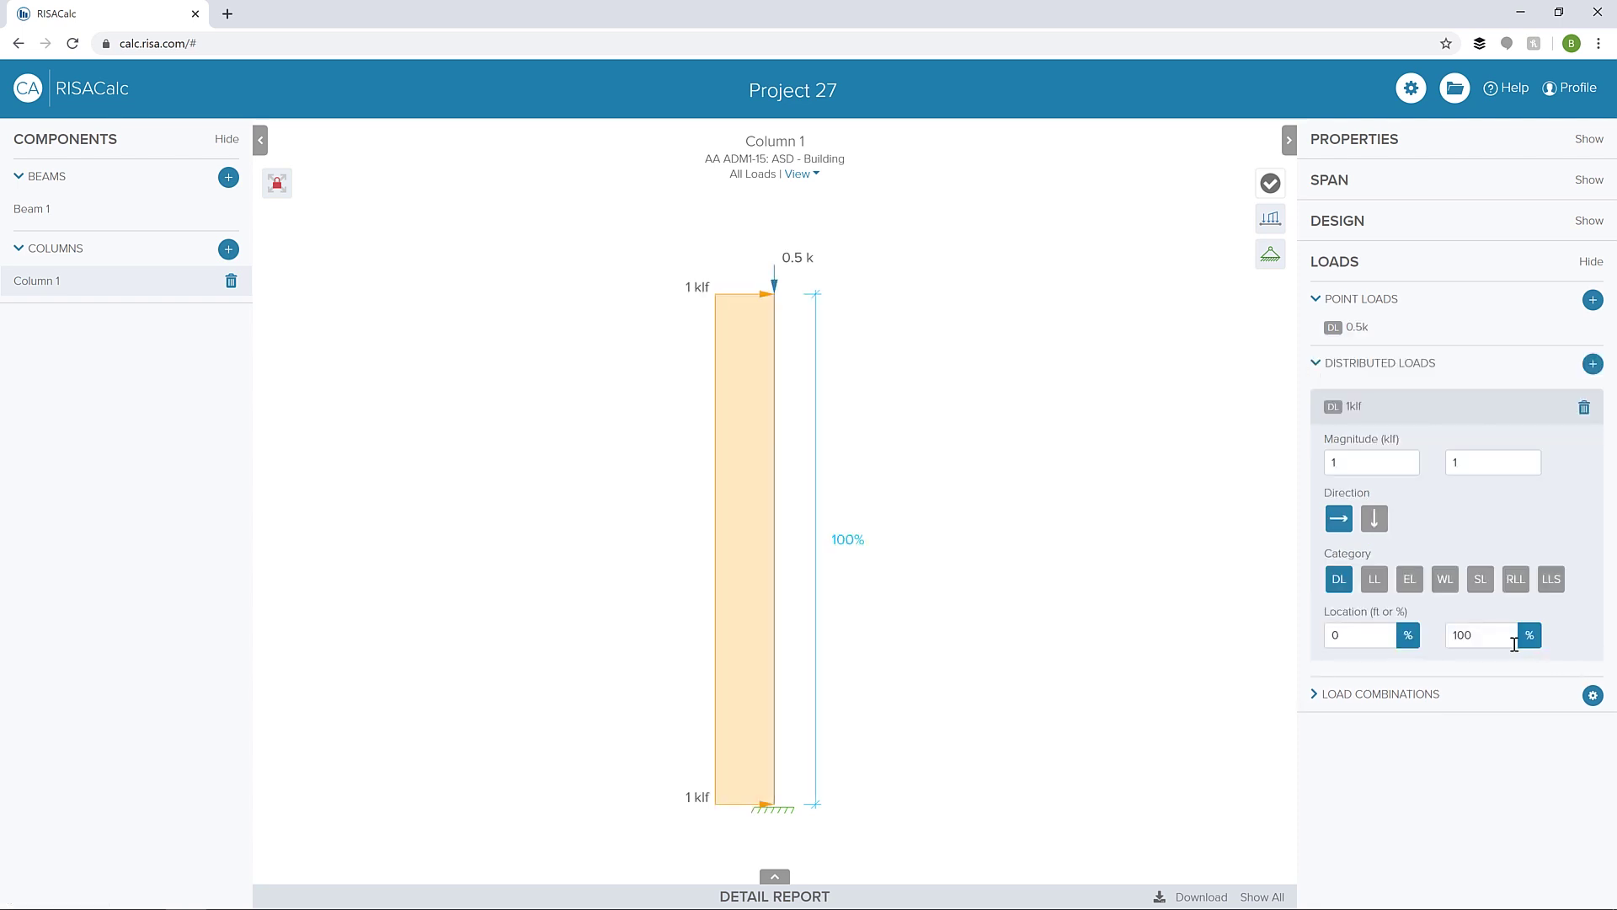
Step: Make the distributed load a wind load from 0.15 to 0.25 klf, with its extent in feet
click(1446, 578)
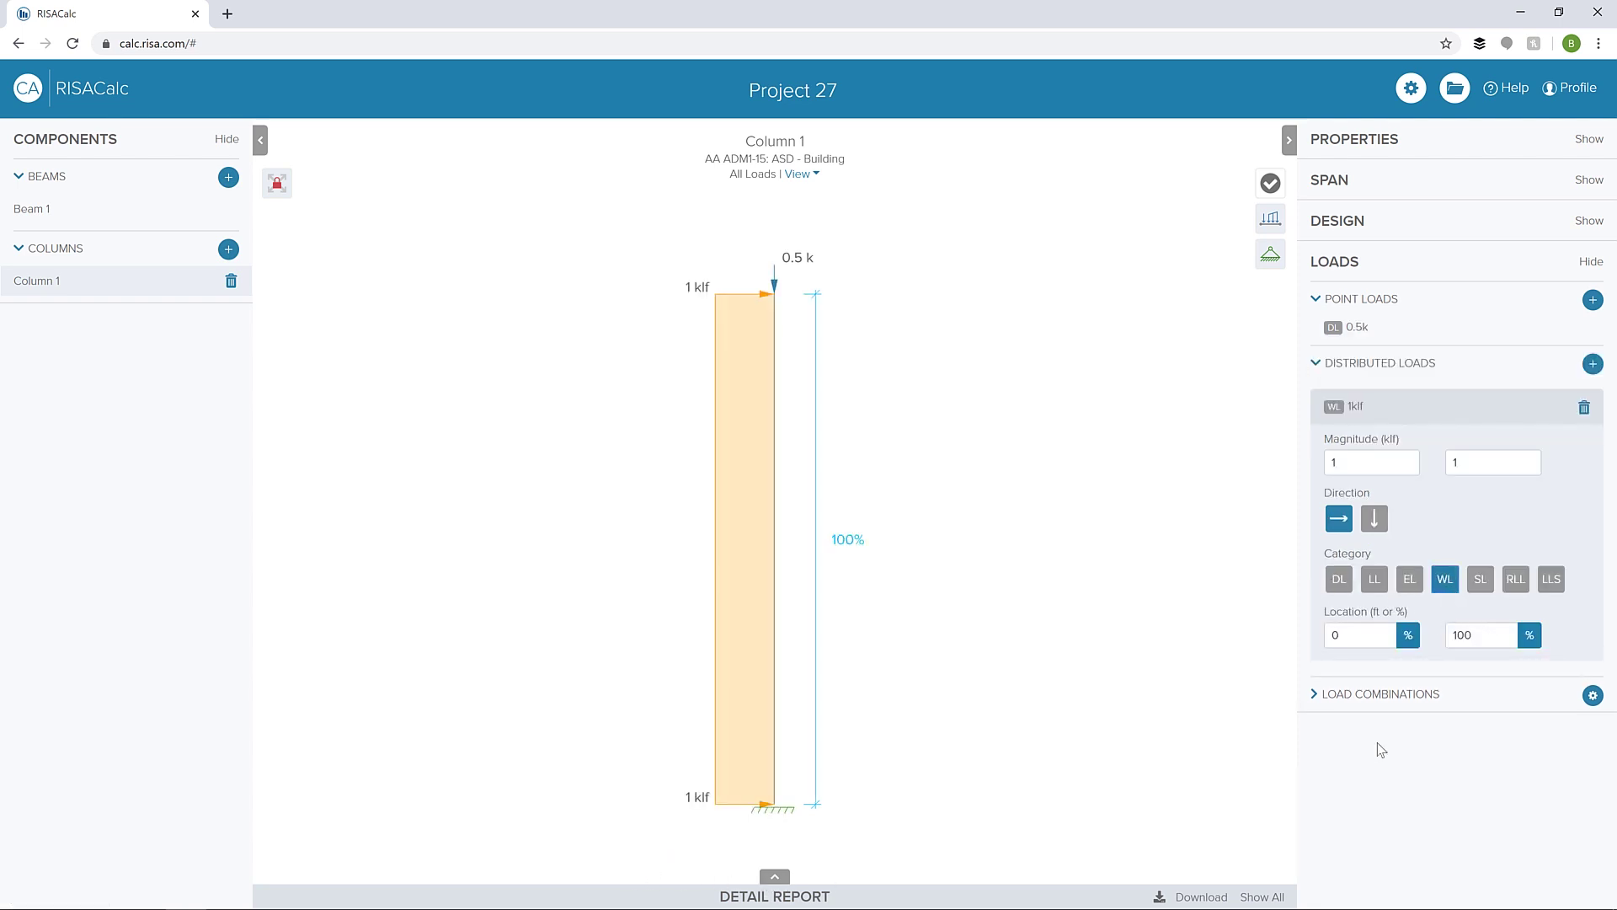
click(1529, 635)
double_click(1357, 470)
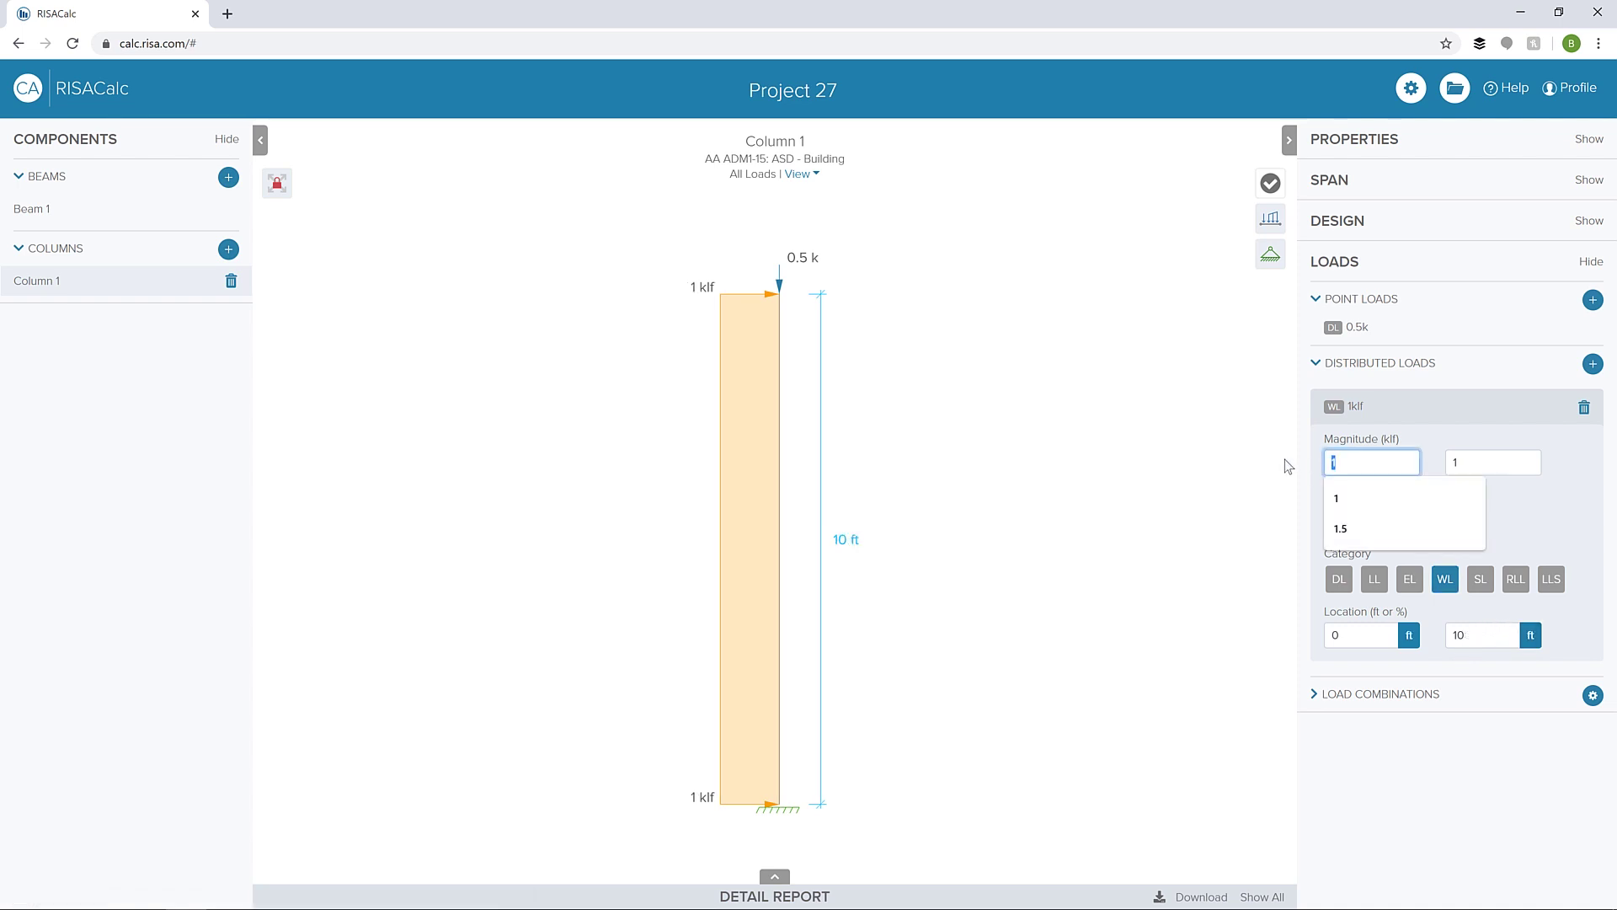
text(.15)
double_click(1482, 473)
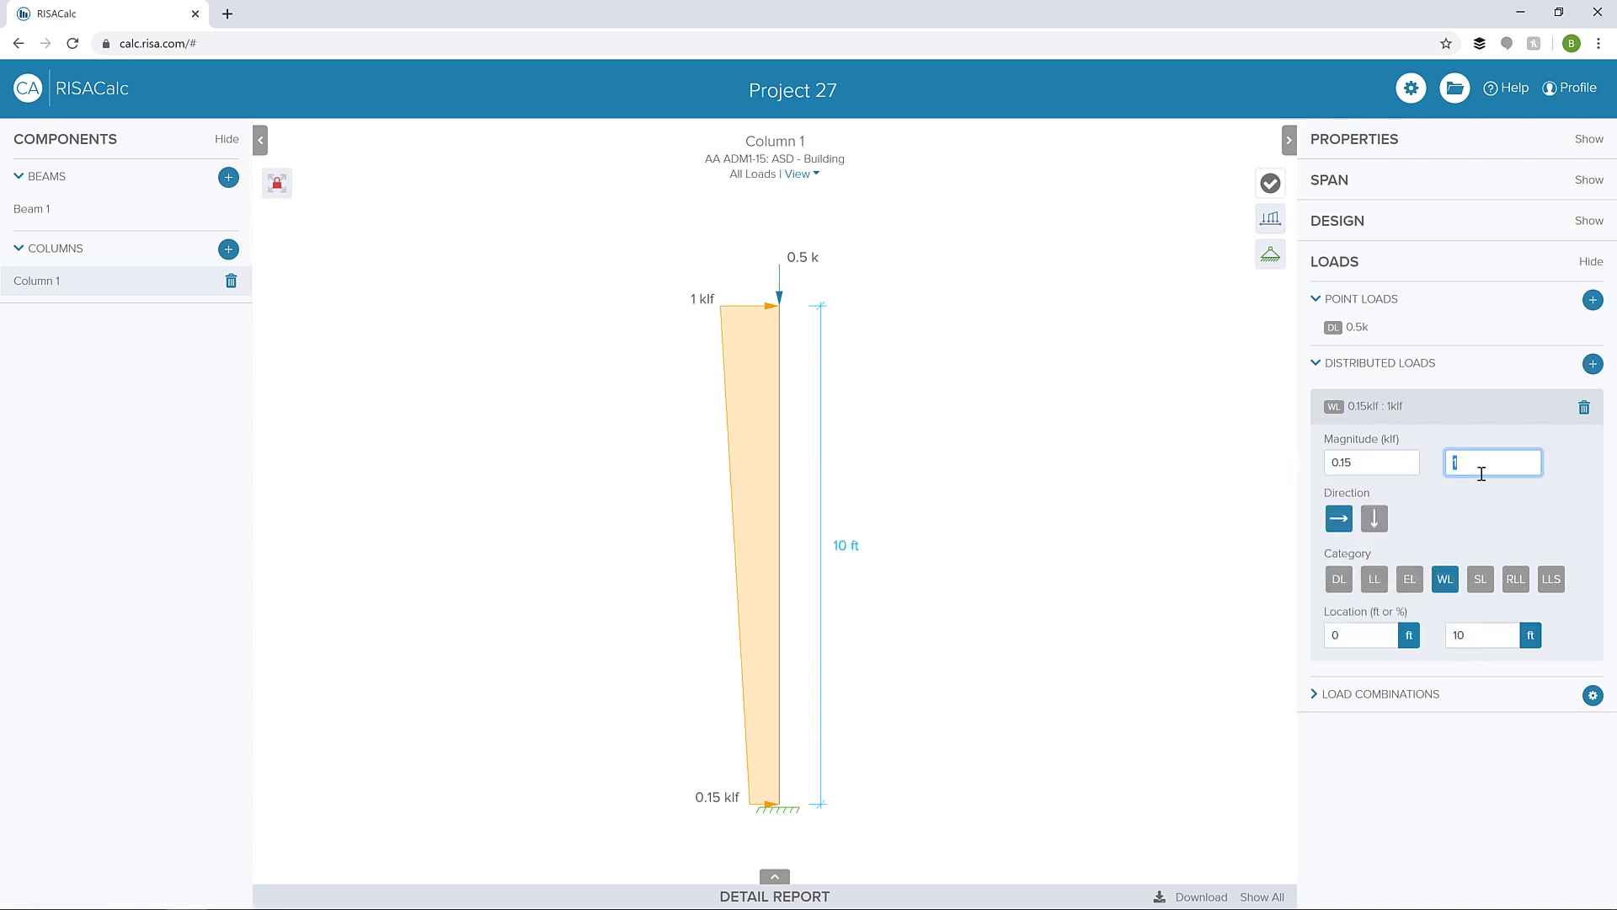
text(.25)
key(Return)
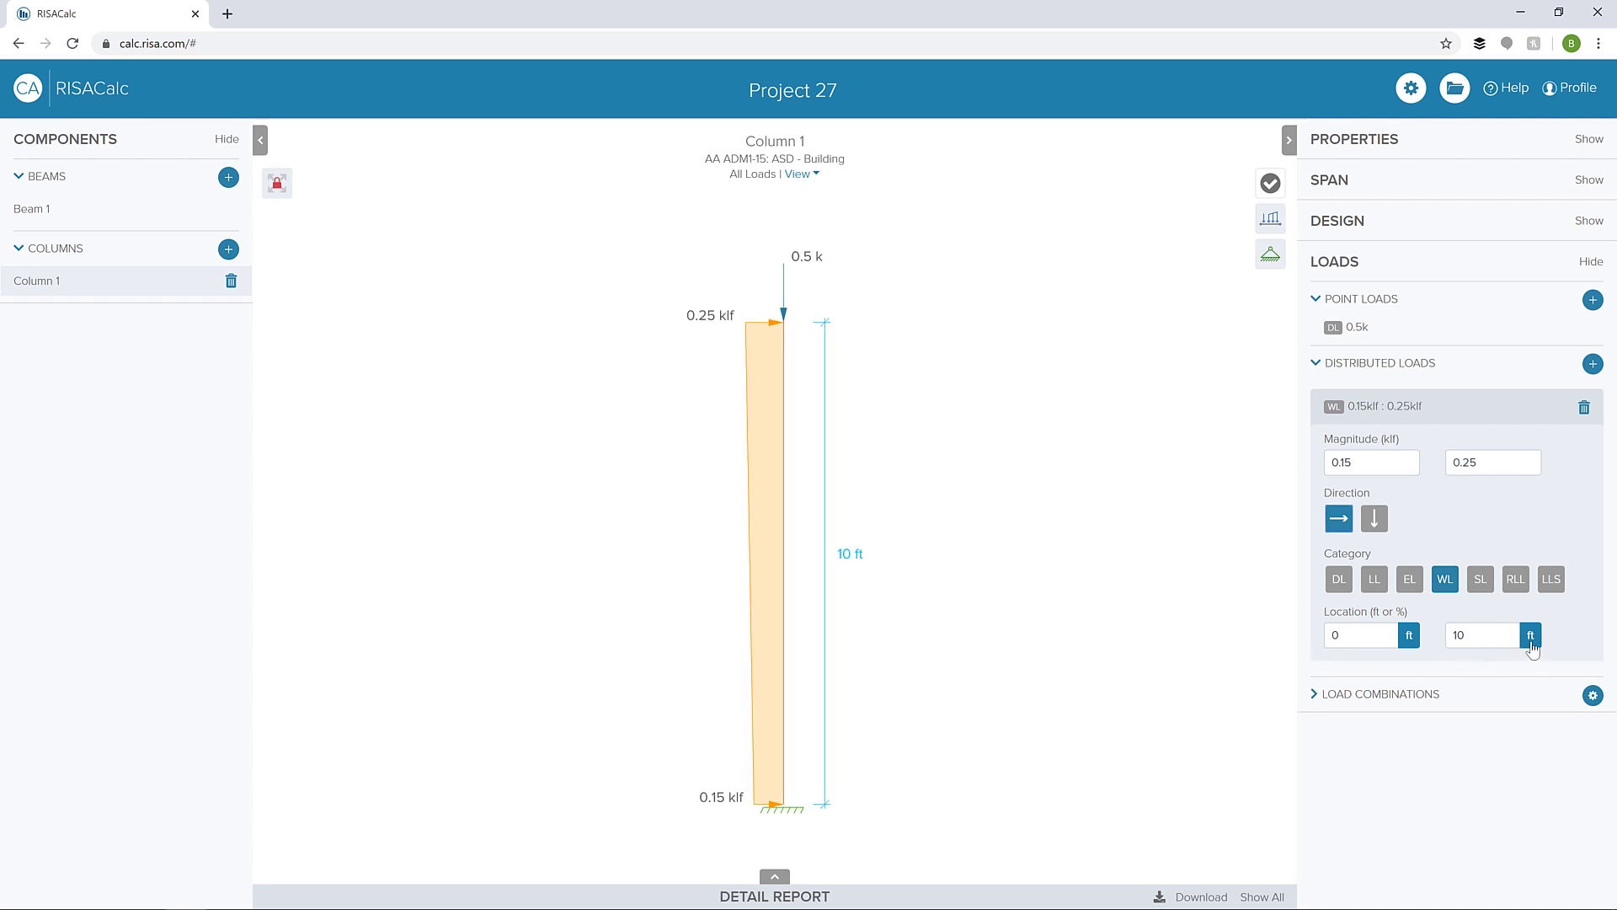
Step: Set the wind load's end location to 8 ft and show the load combinations list
double_click(1479, 637)
text(8)
key(Return)
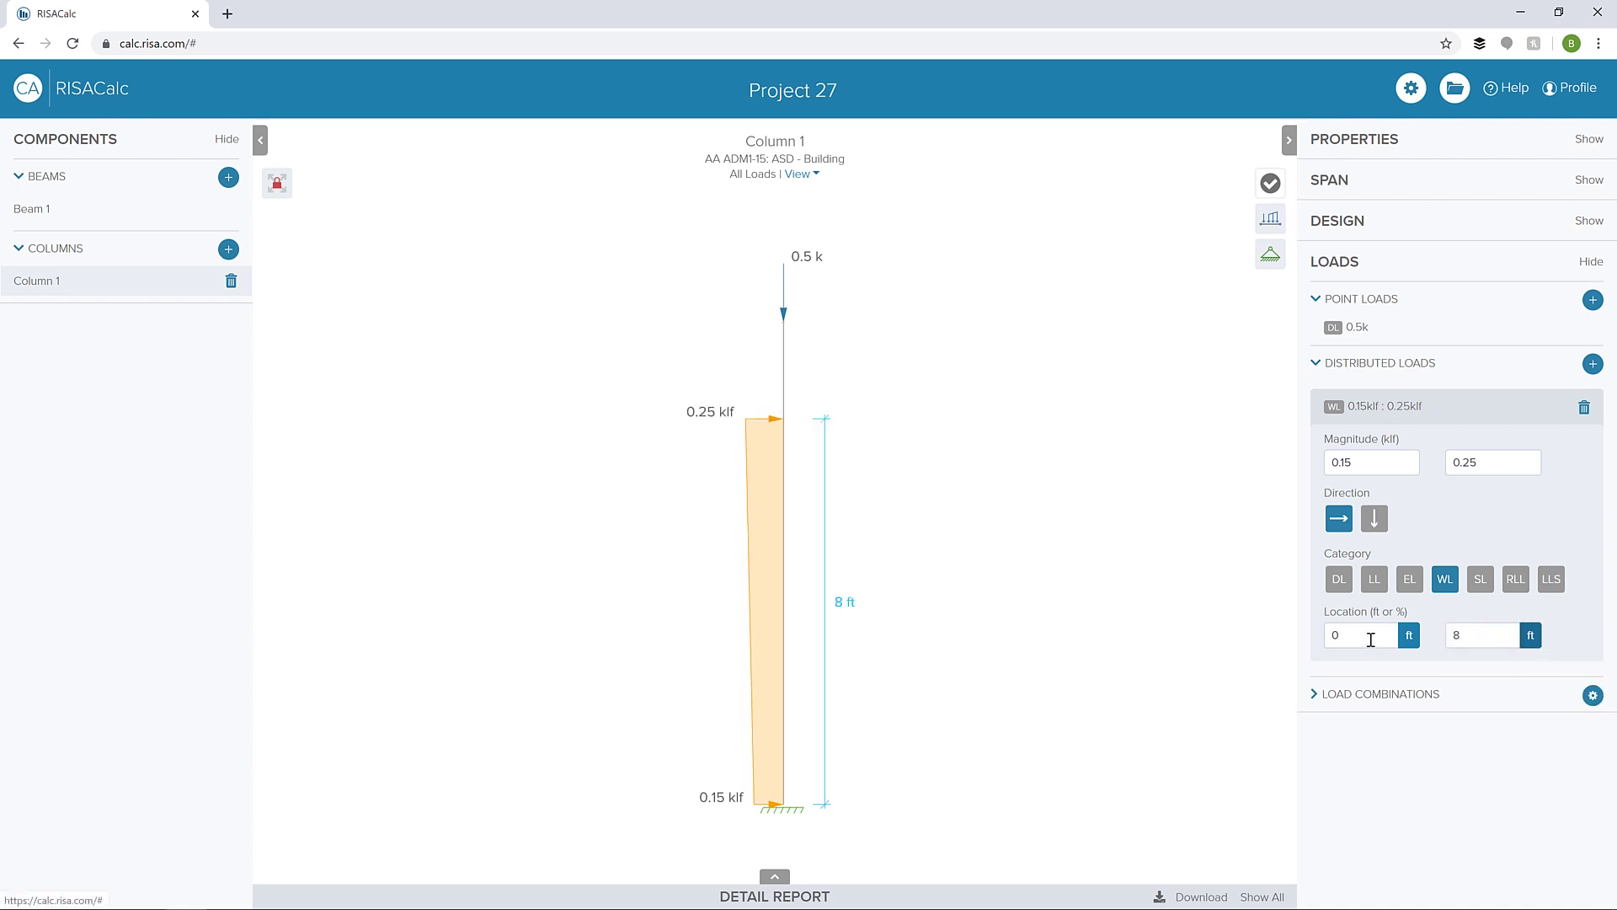
click(1378, 702)
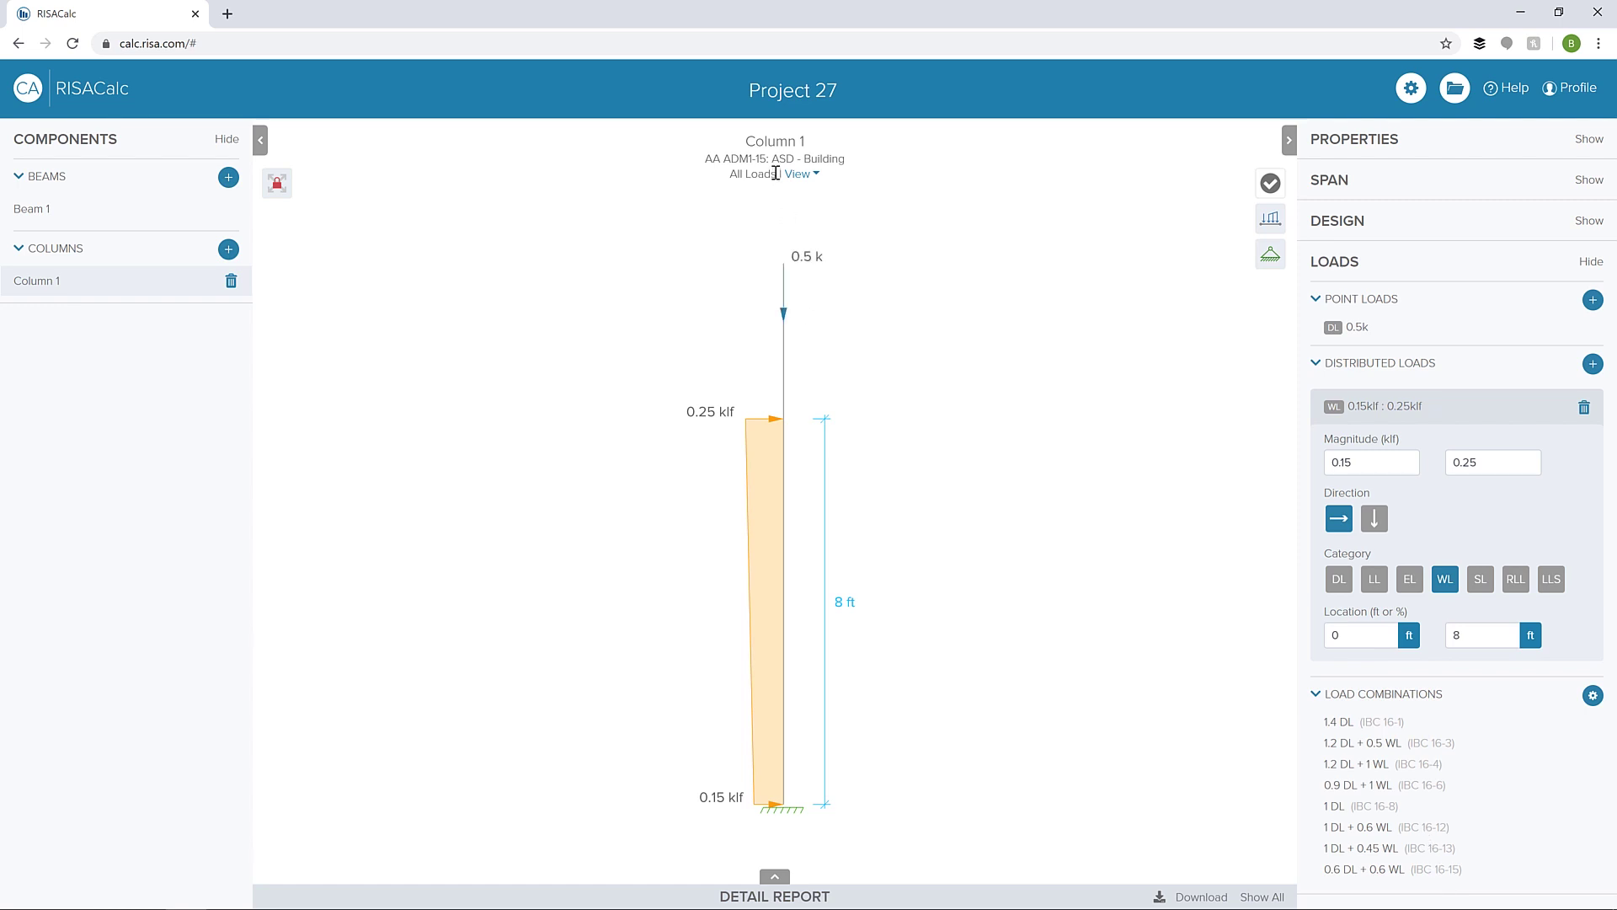
click(1270, 183)
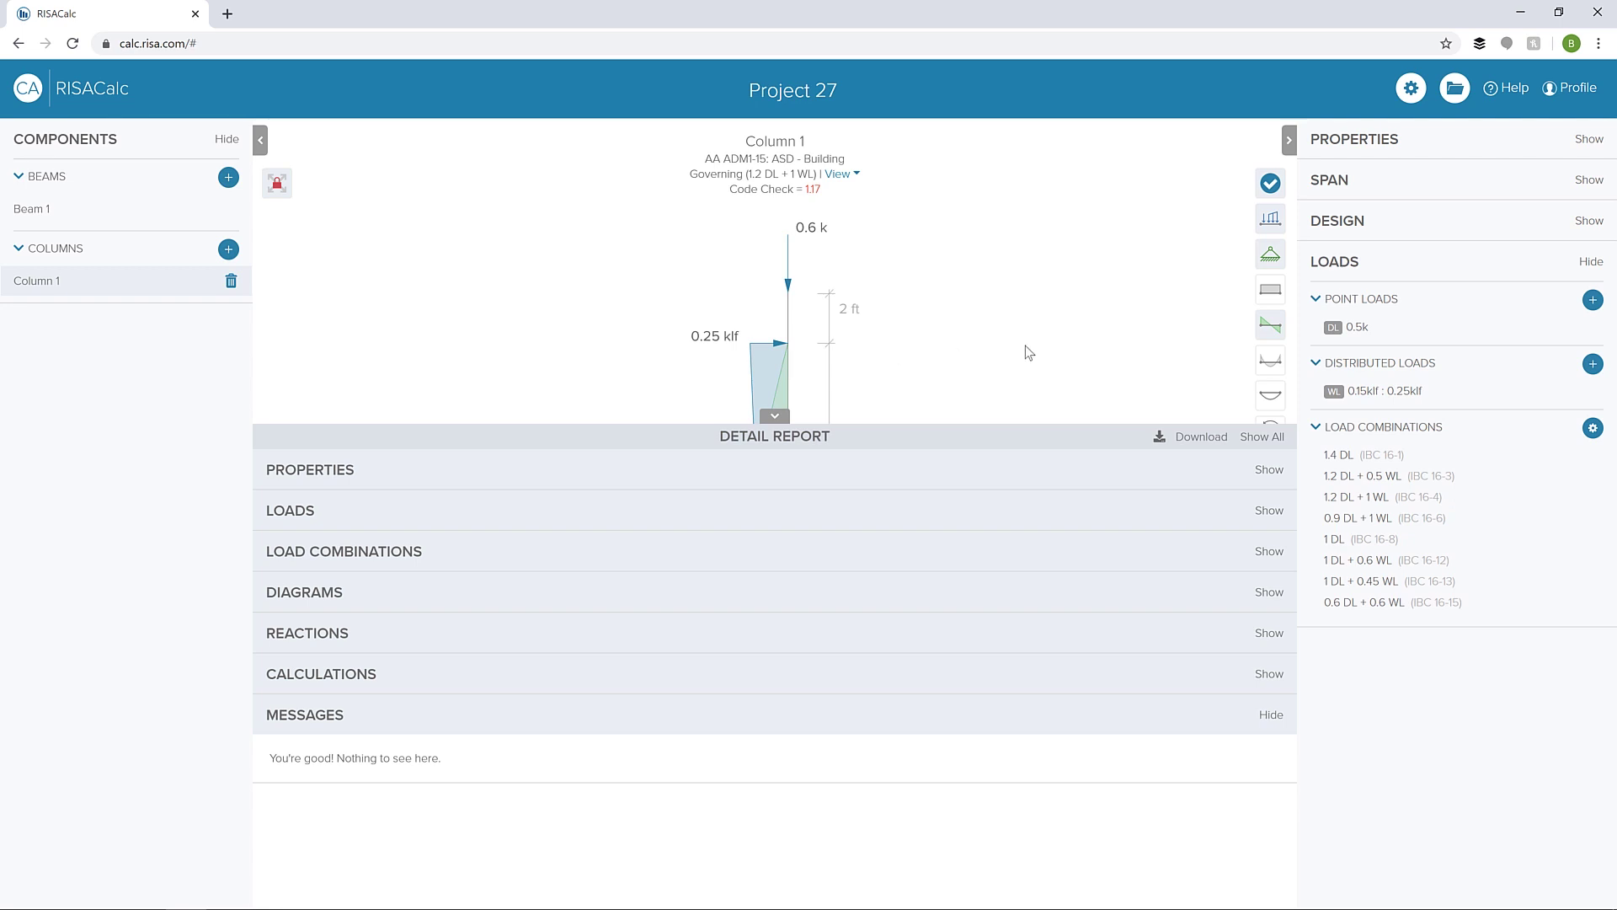
Step: Change Column 1's shape to the 5.500ODX0.250 pipe and rerun the code check
click(1394, 153)
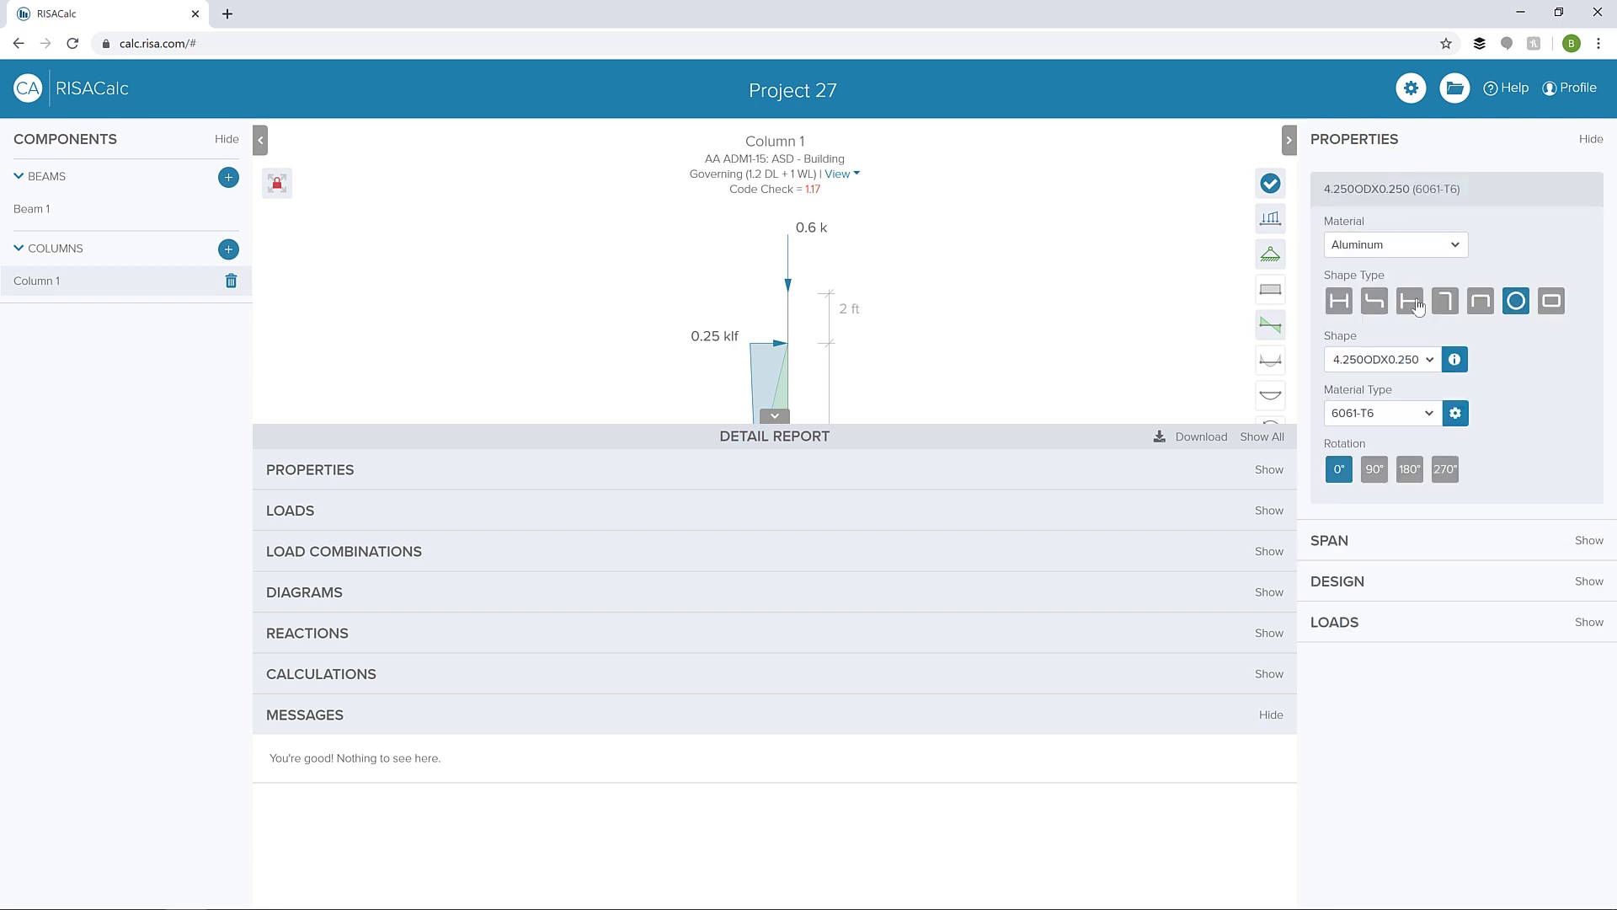
click(1429, 360)
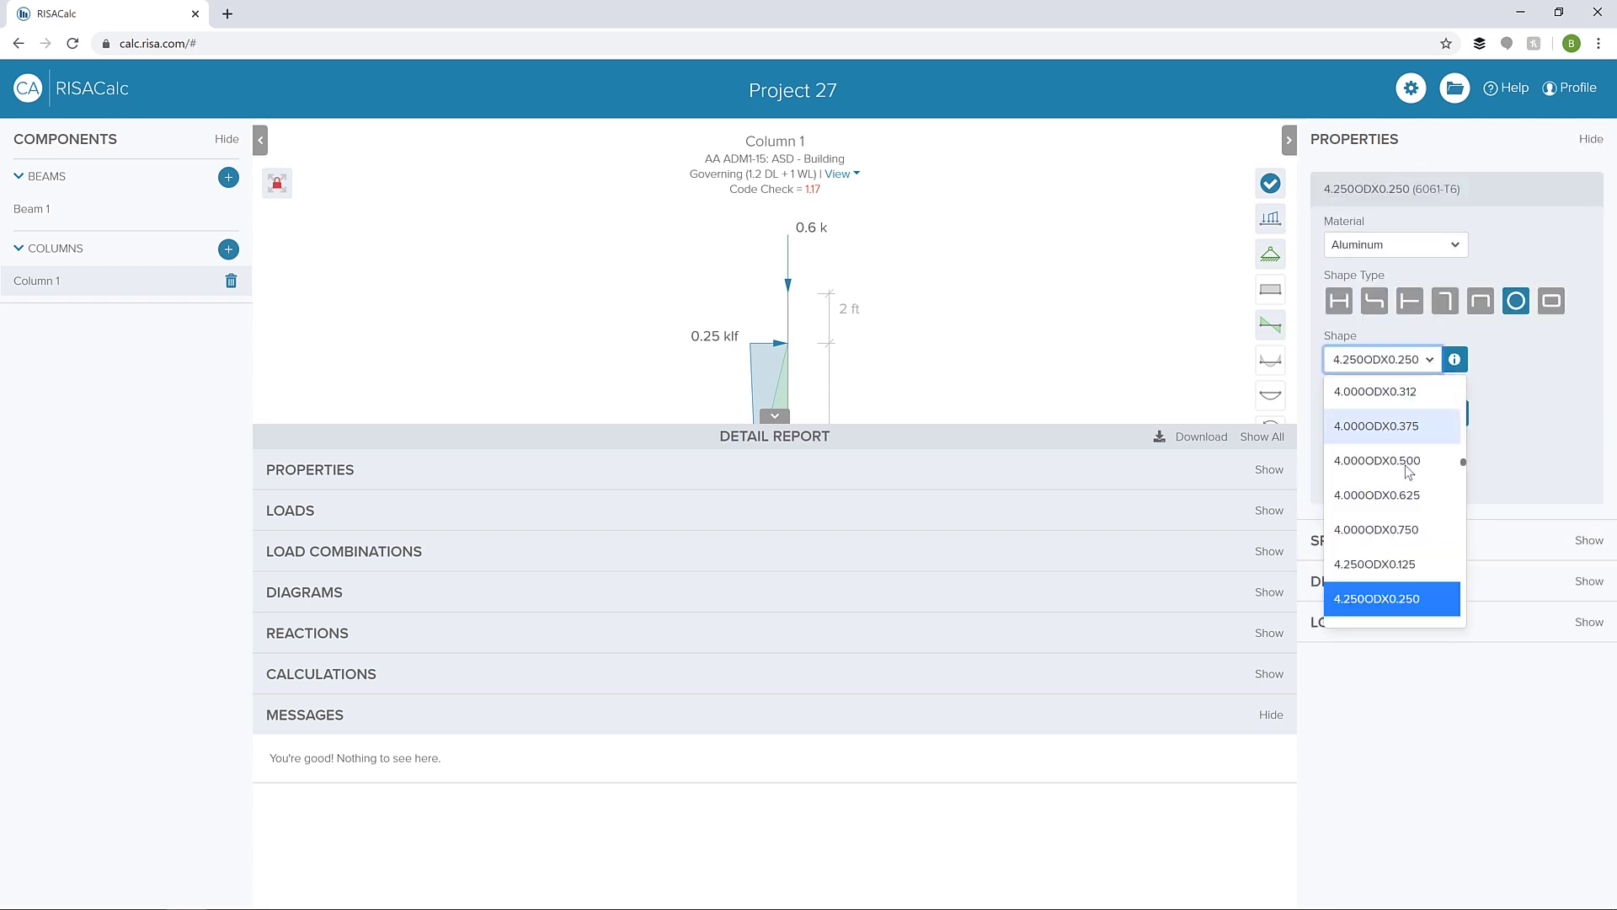
scroll(1408, 467, down, 6)
scroll(1406, 468, down, 10)
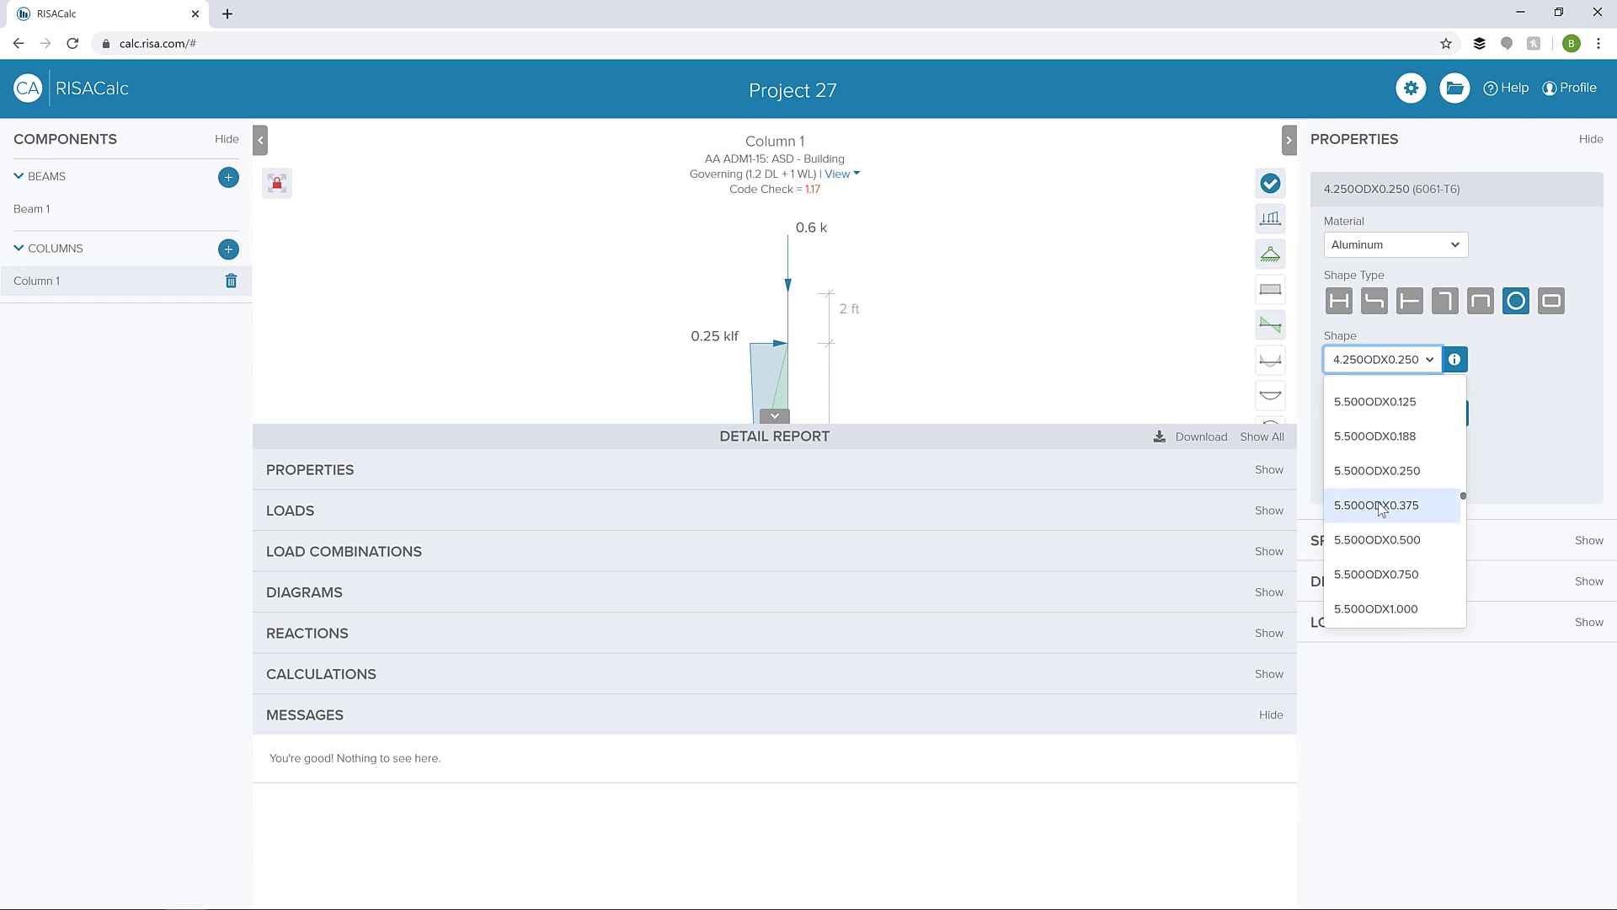
click(1388, 480)
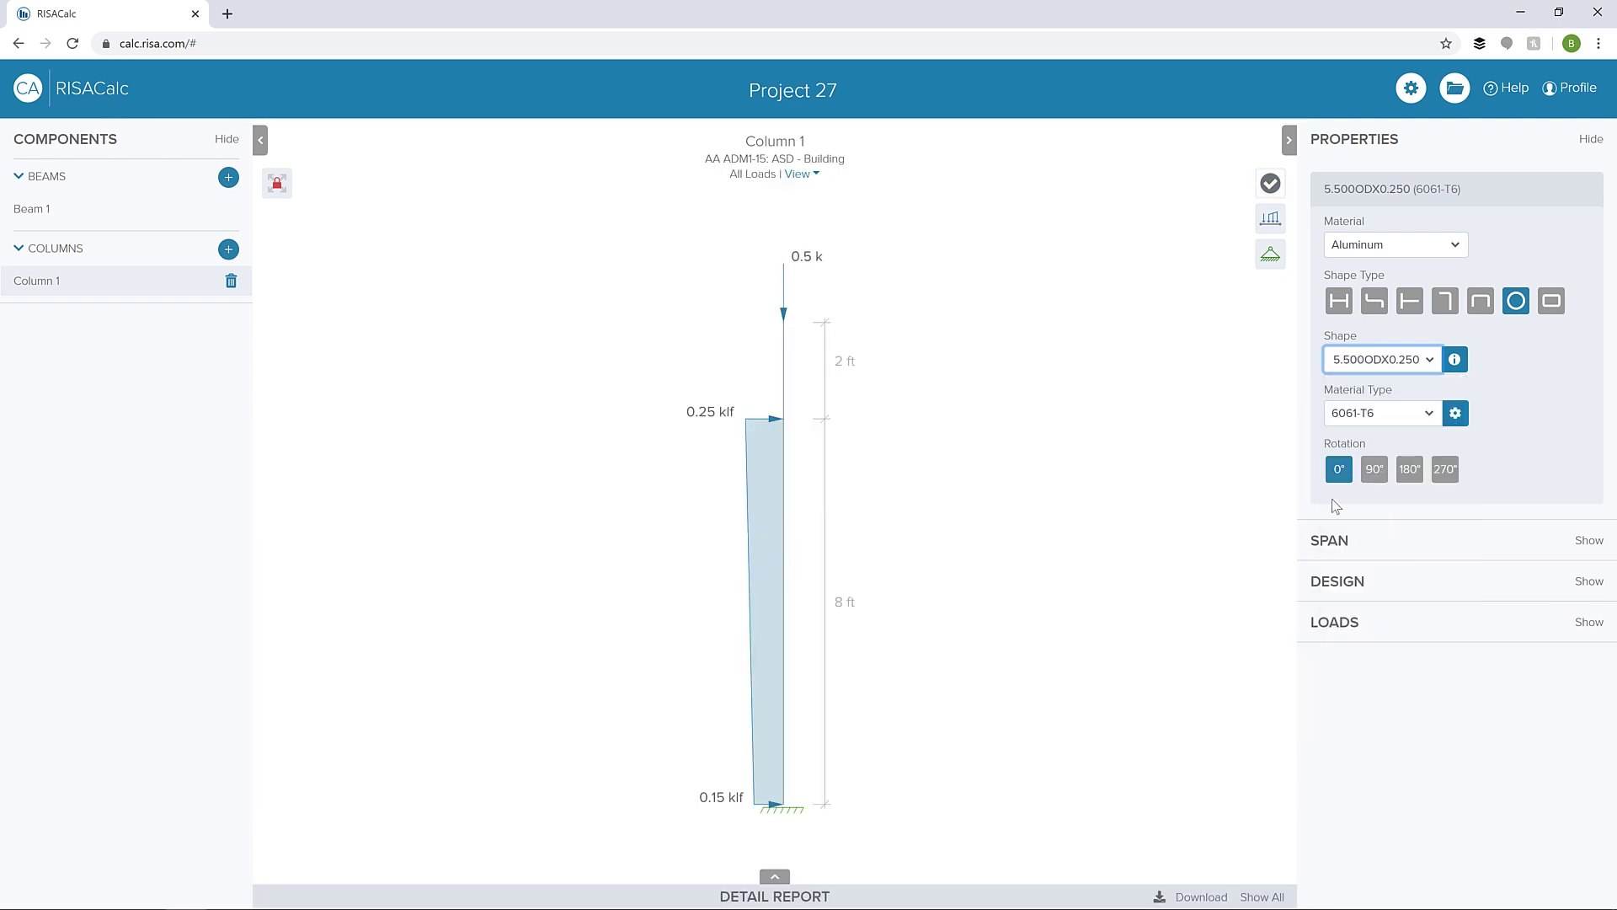
click(1270, 182)
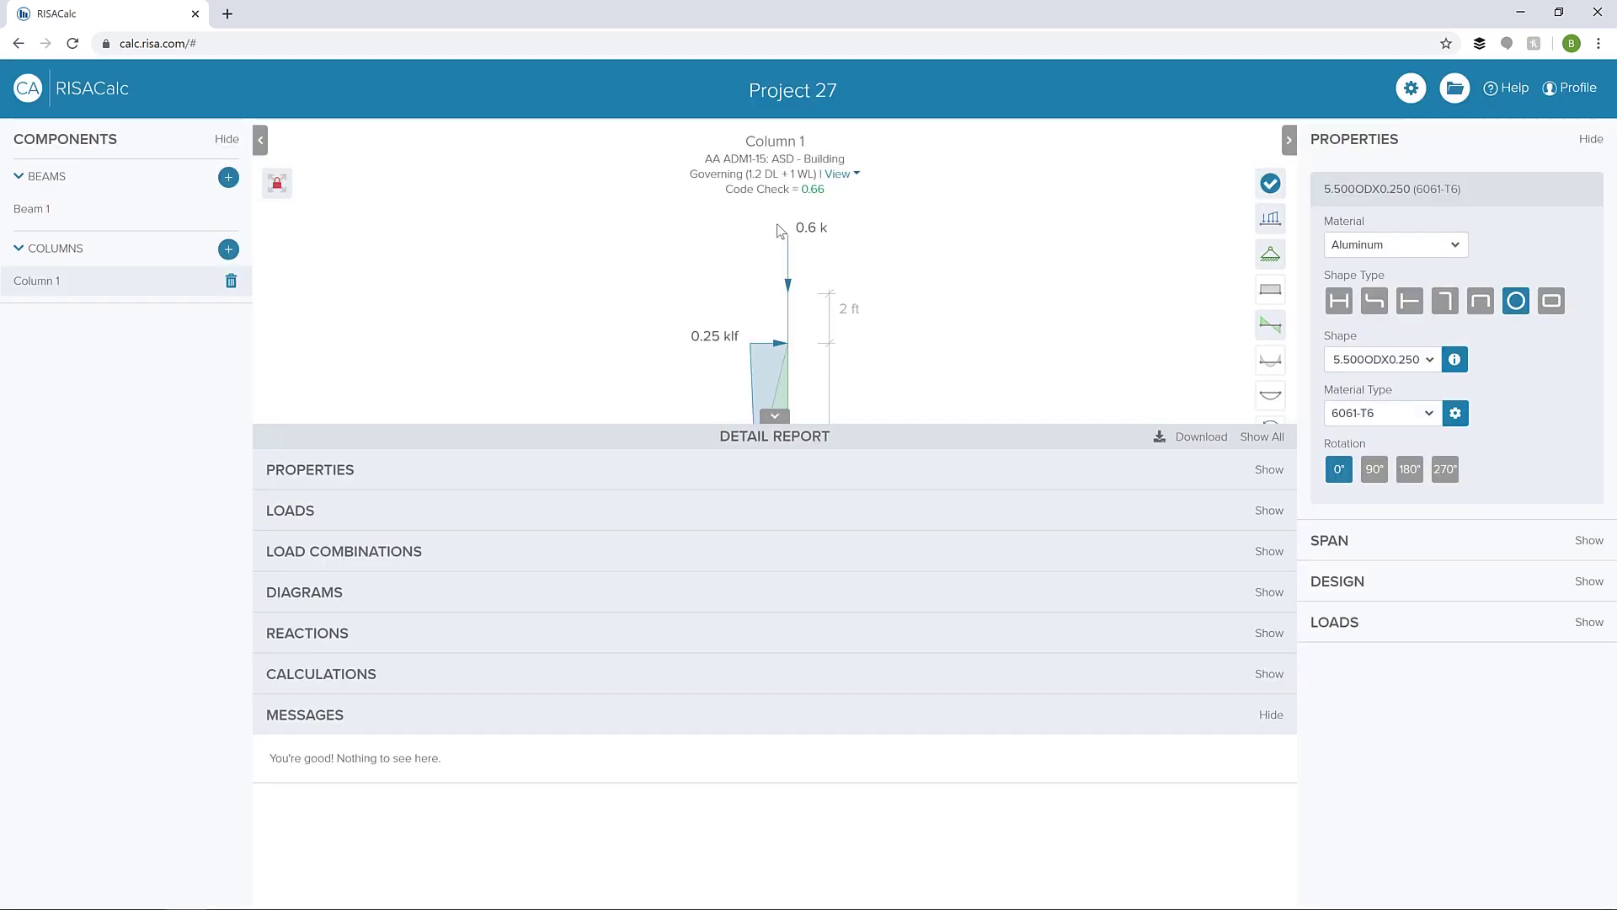
click(775, 416)
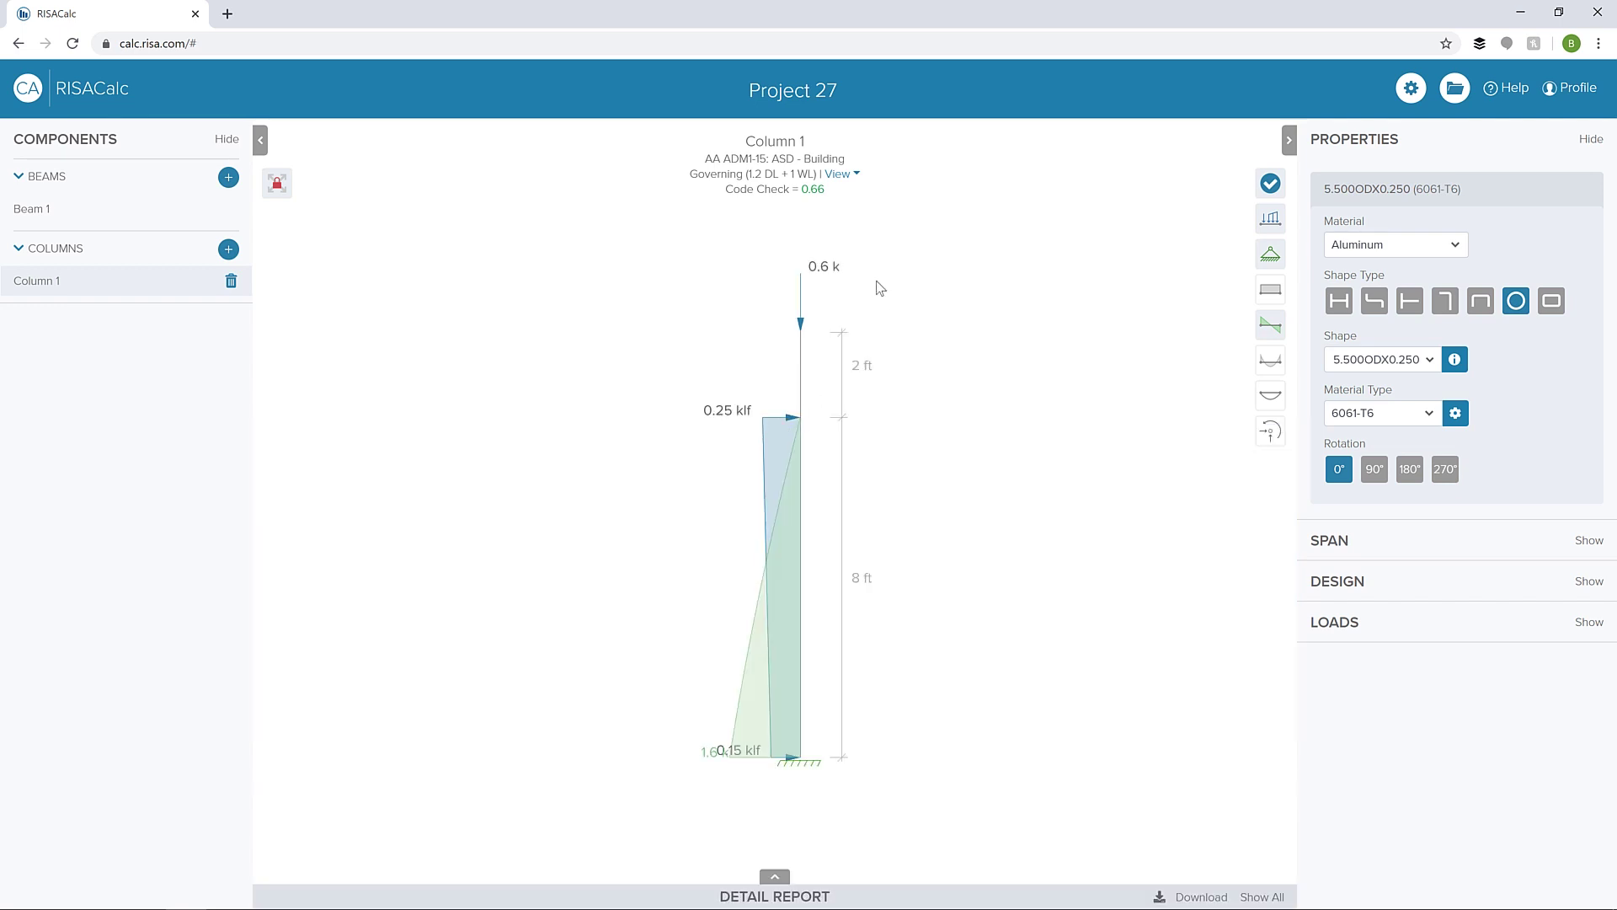
Step: Show axial force, reactions and the deflected shape, hide applied loads, and reopen the detail report
click(1270, 289)
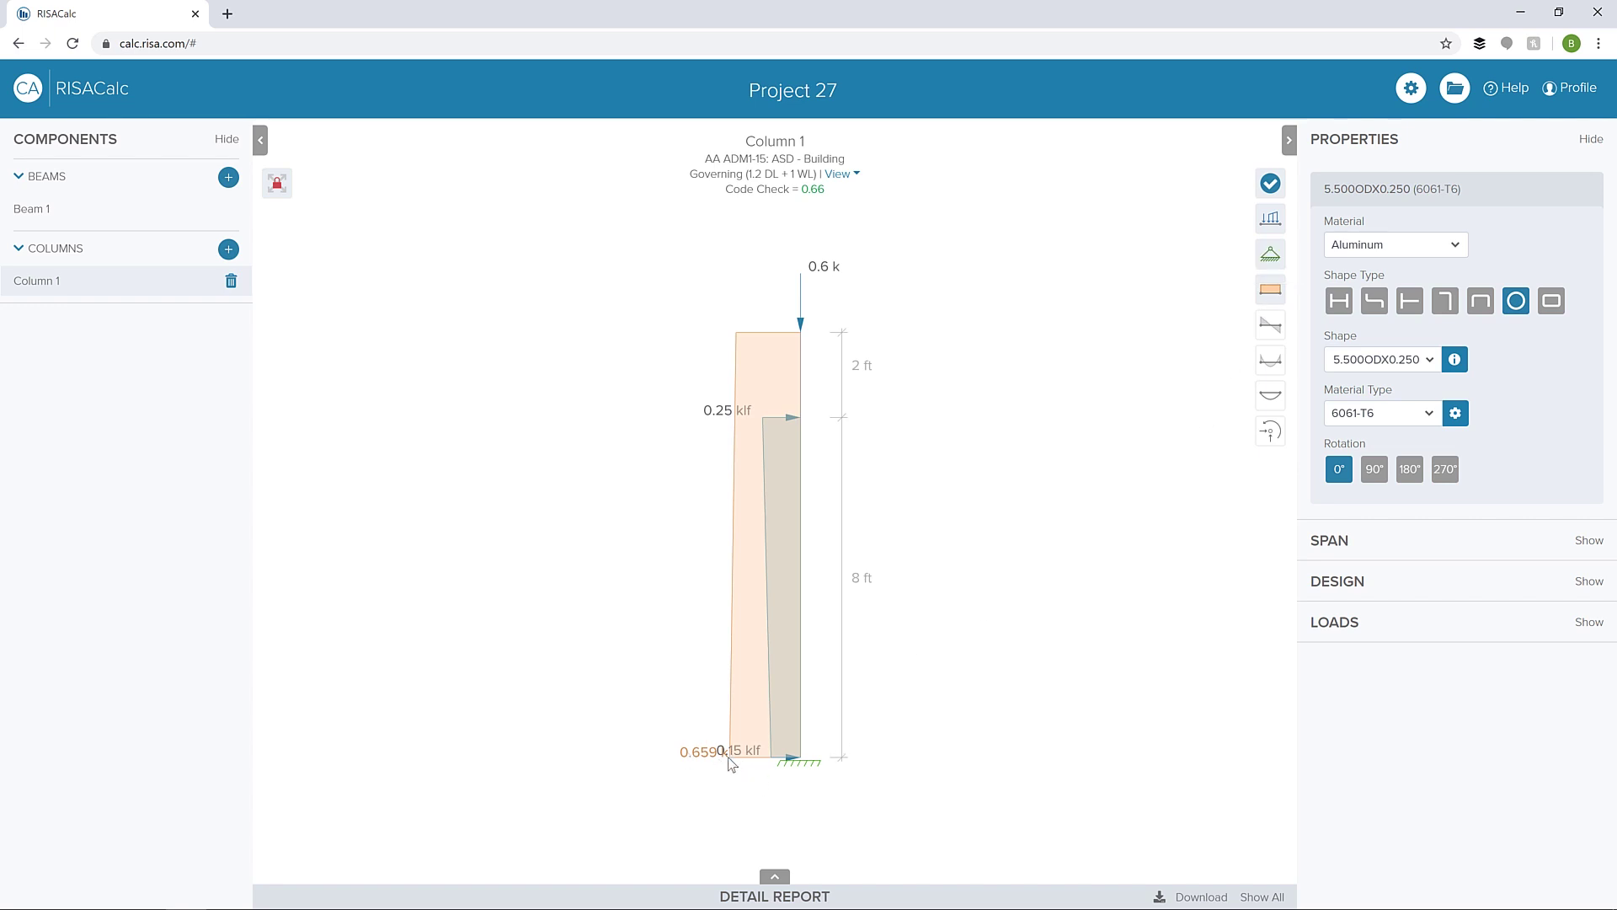
click(1271, 254)
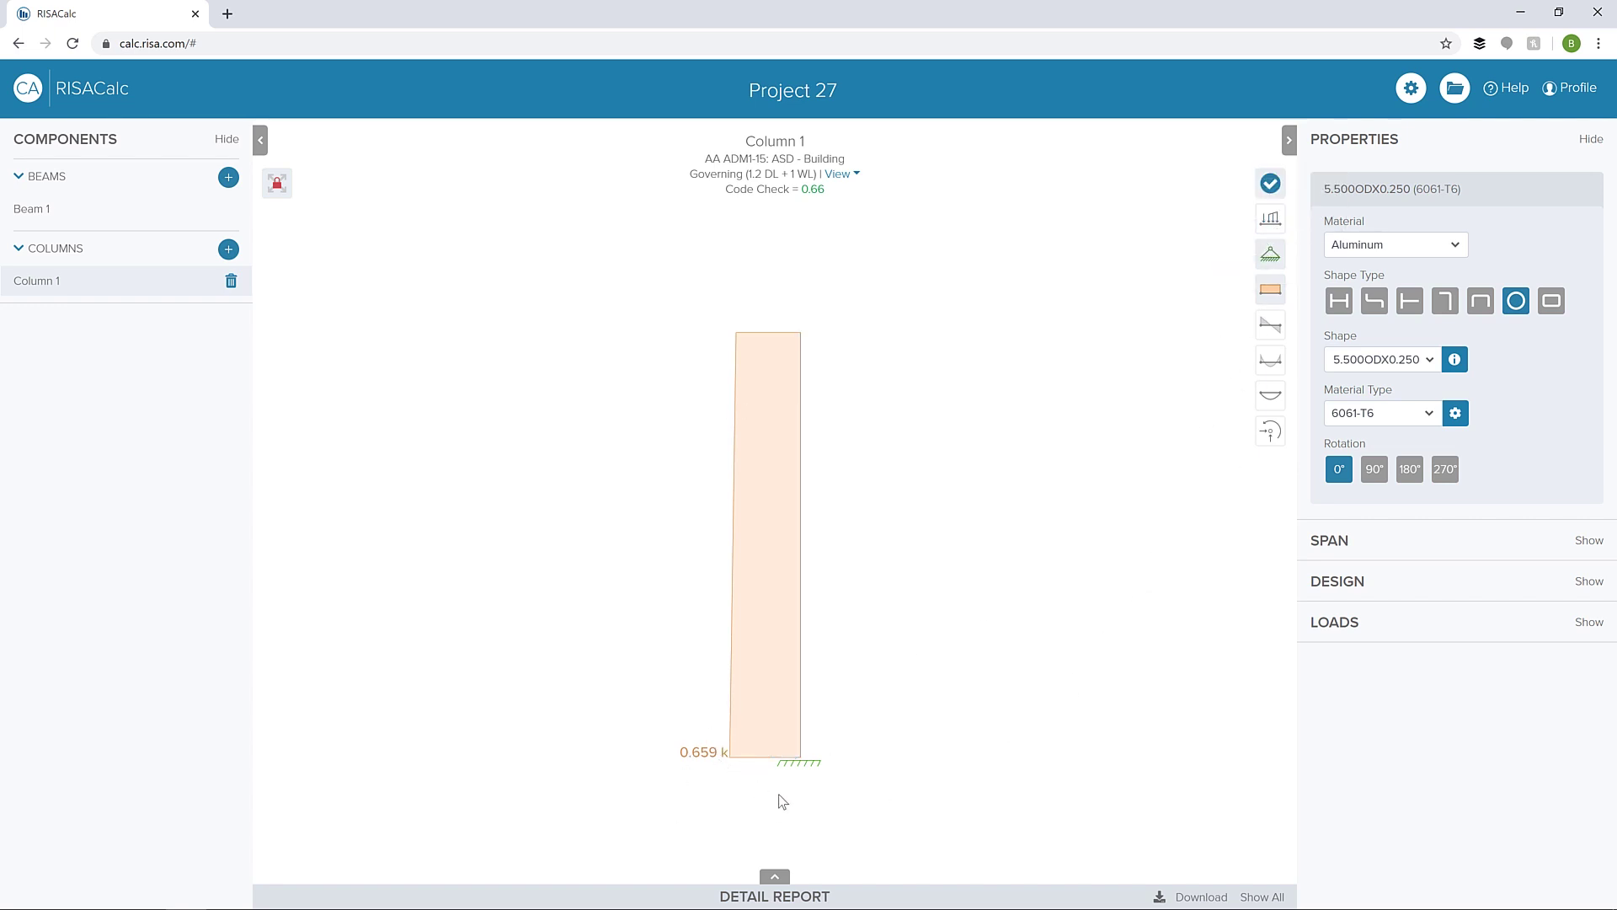
click(1266, 433)
click(1271, 395)
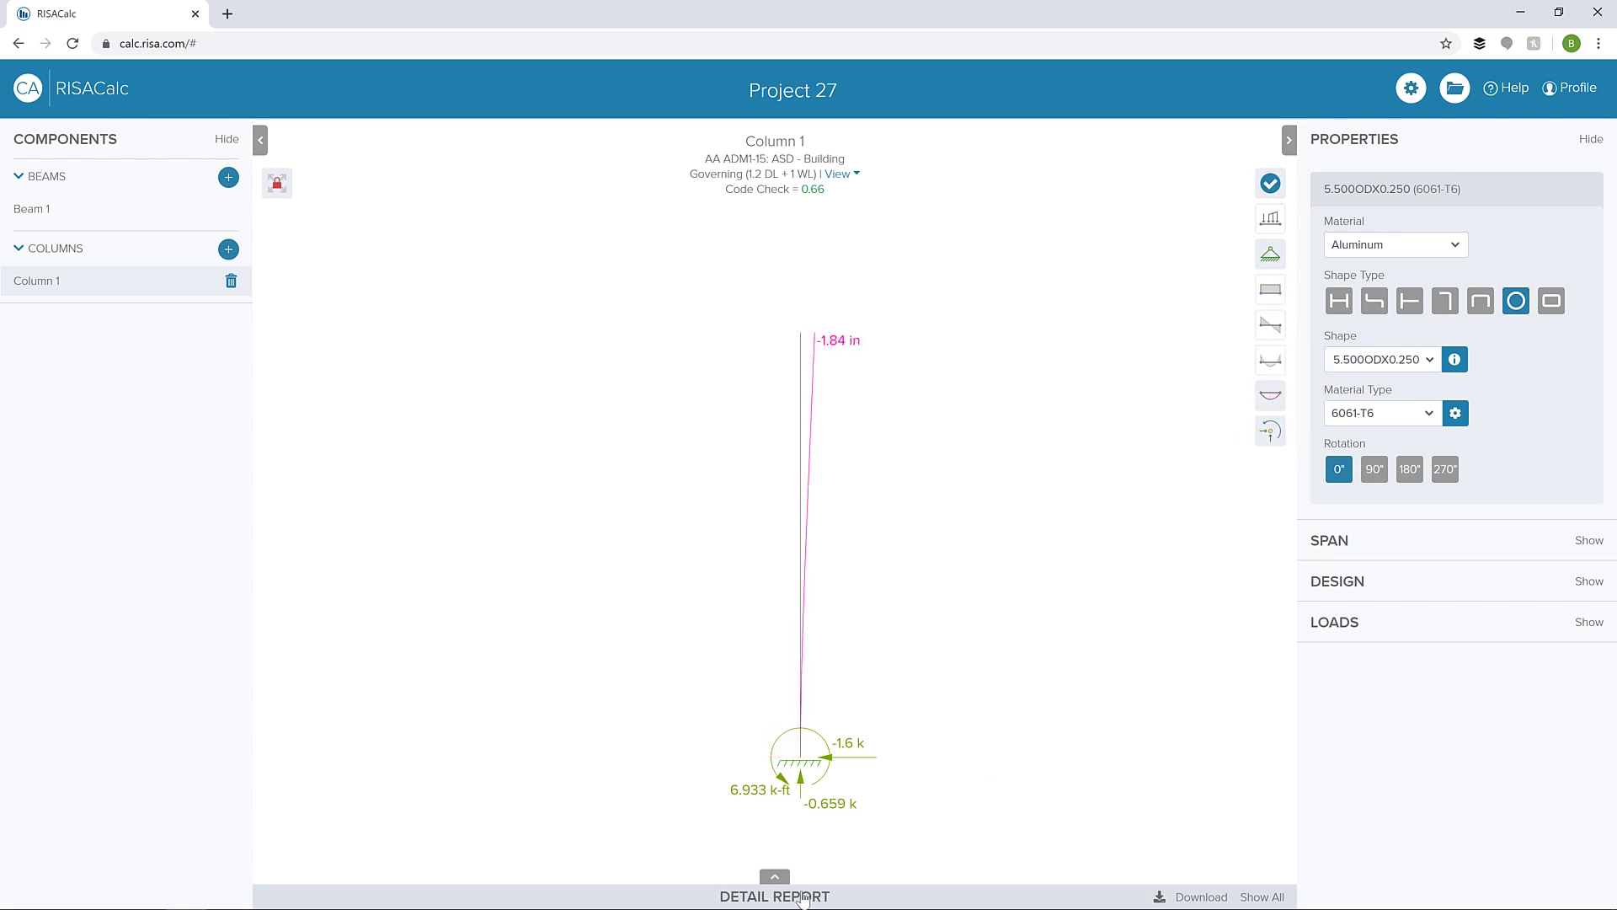
click(781, 877)
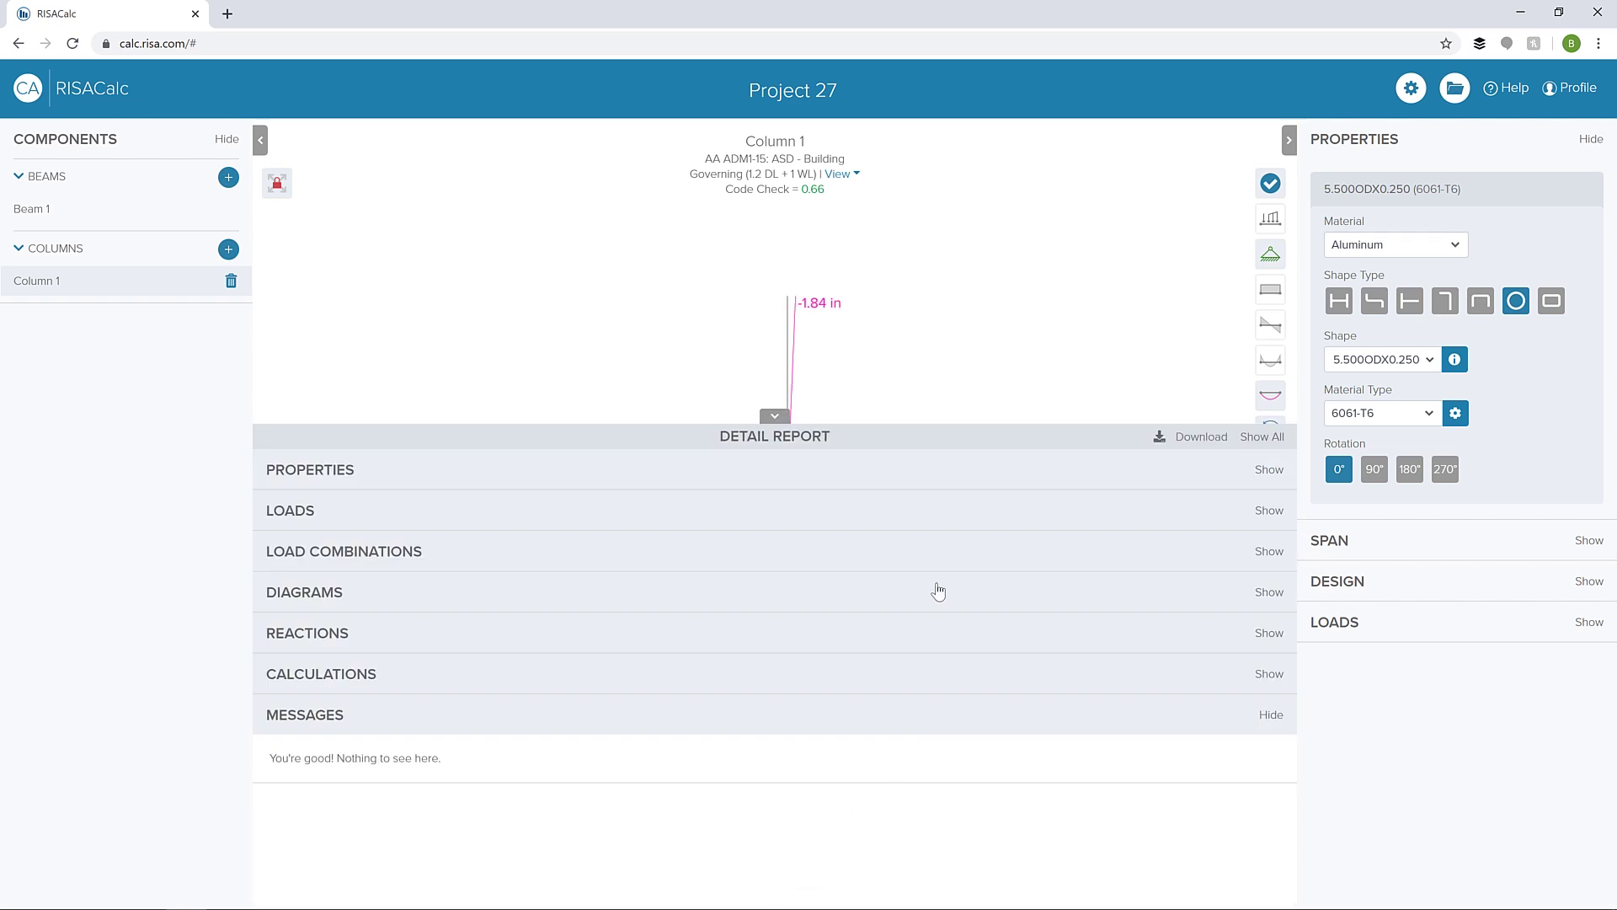
Step: Expand the Diagrams, Reactions and Calculations sections of the column's detail report
click(740, 606)
scroll(685, 670, down, 3)
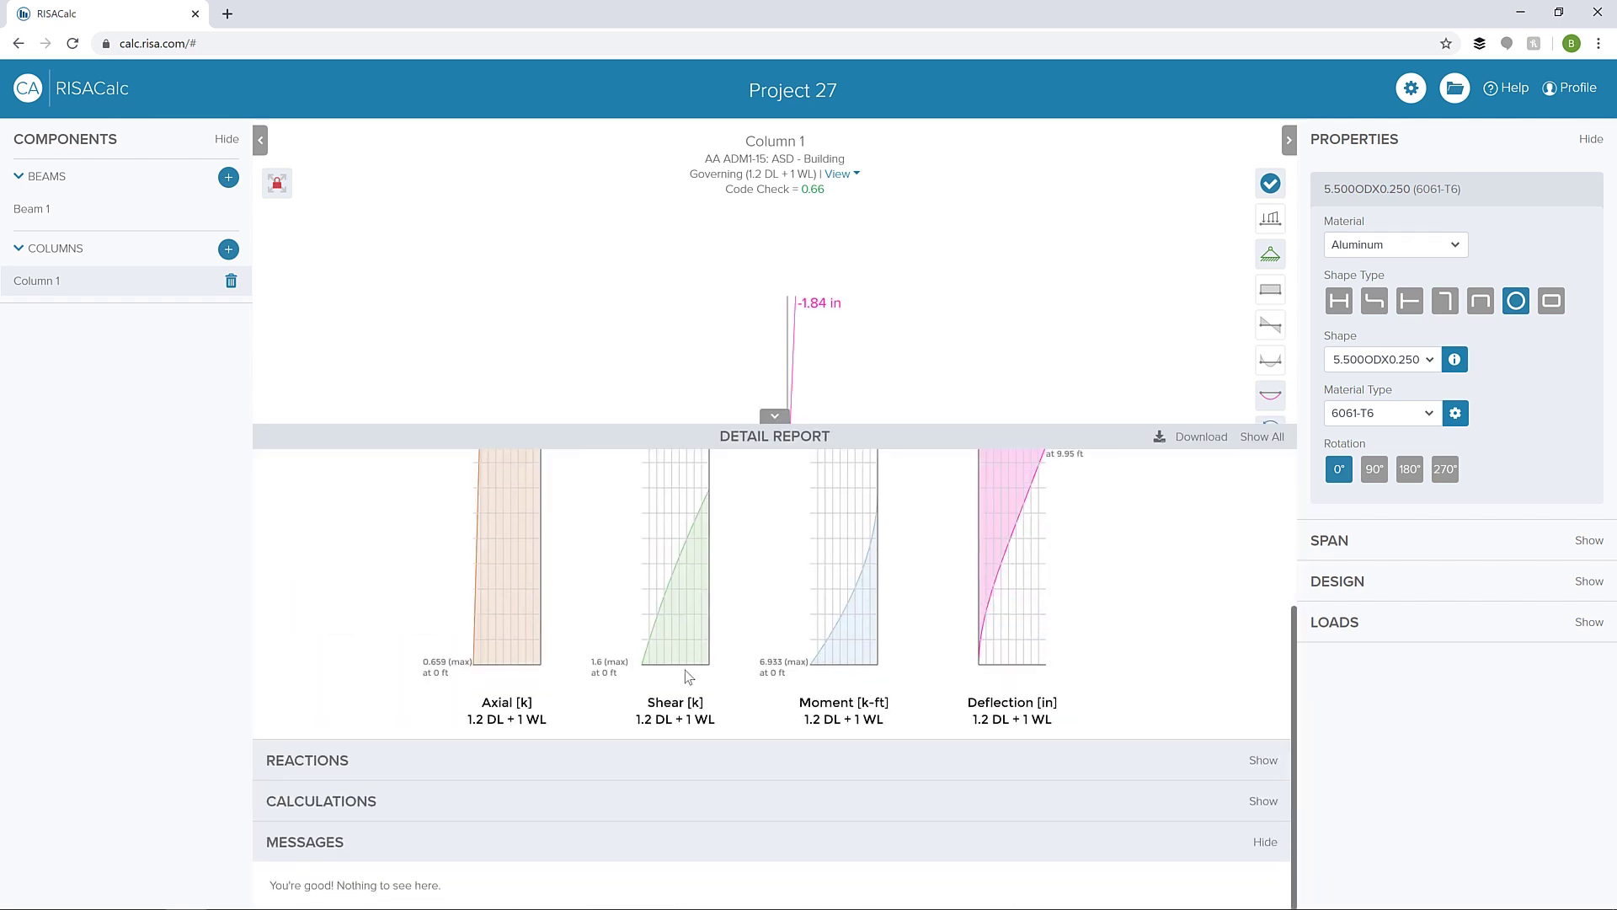
click(646, 773)
scroll(688, 708, down, 5)
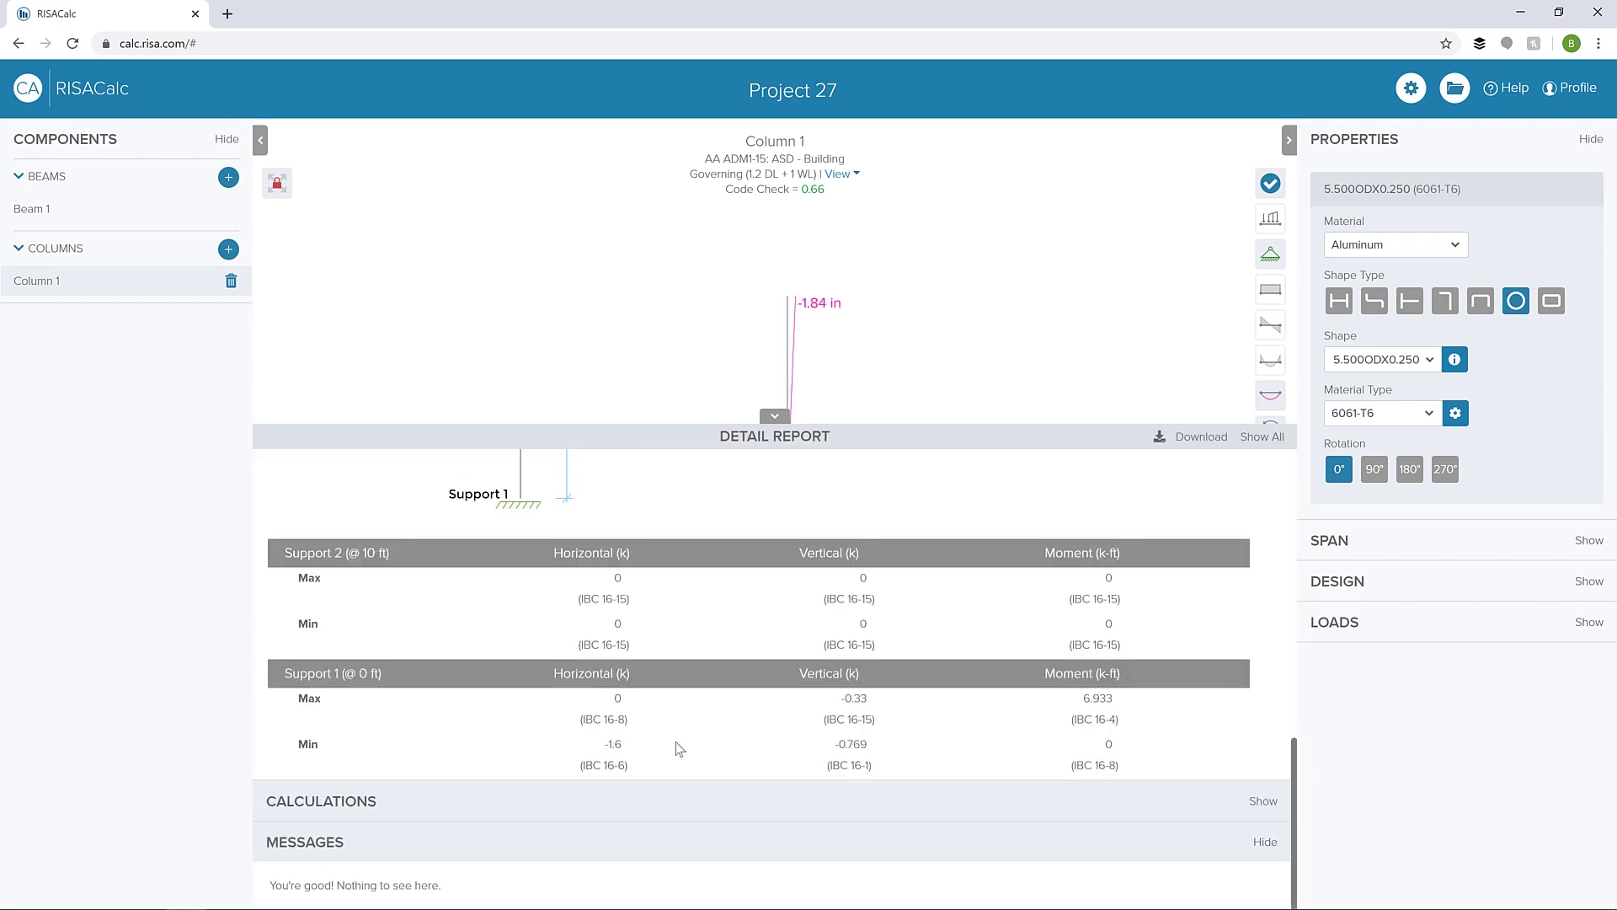
click(679, 800)
scroll(769, 649, down, 3)
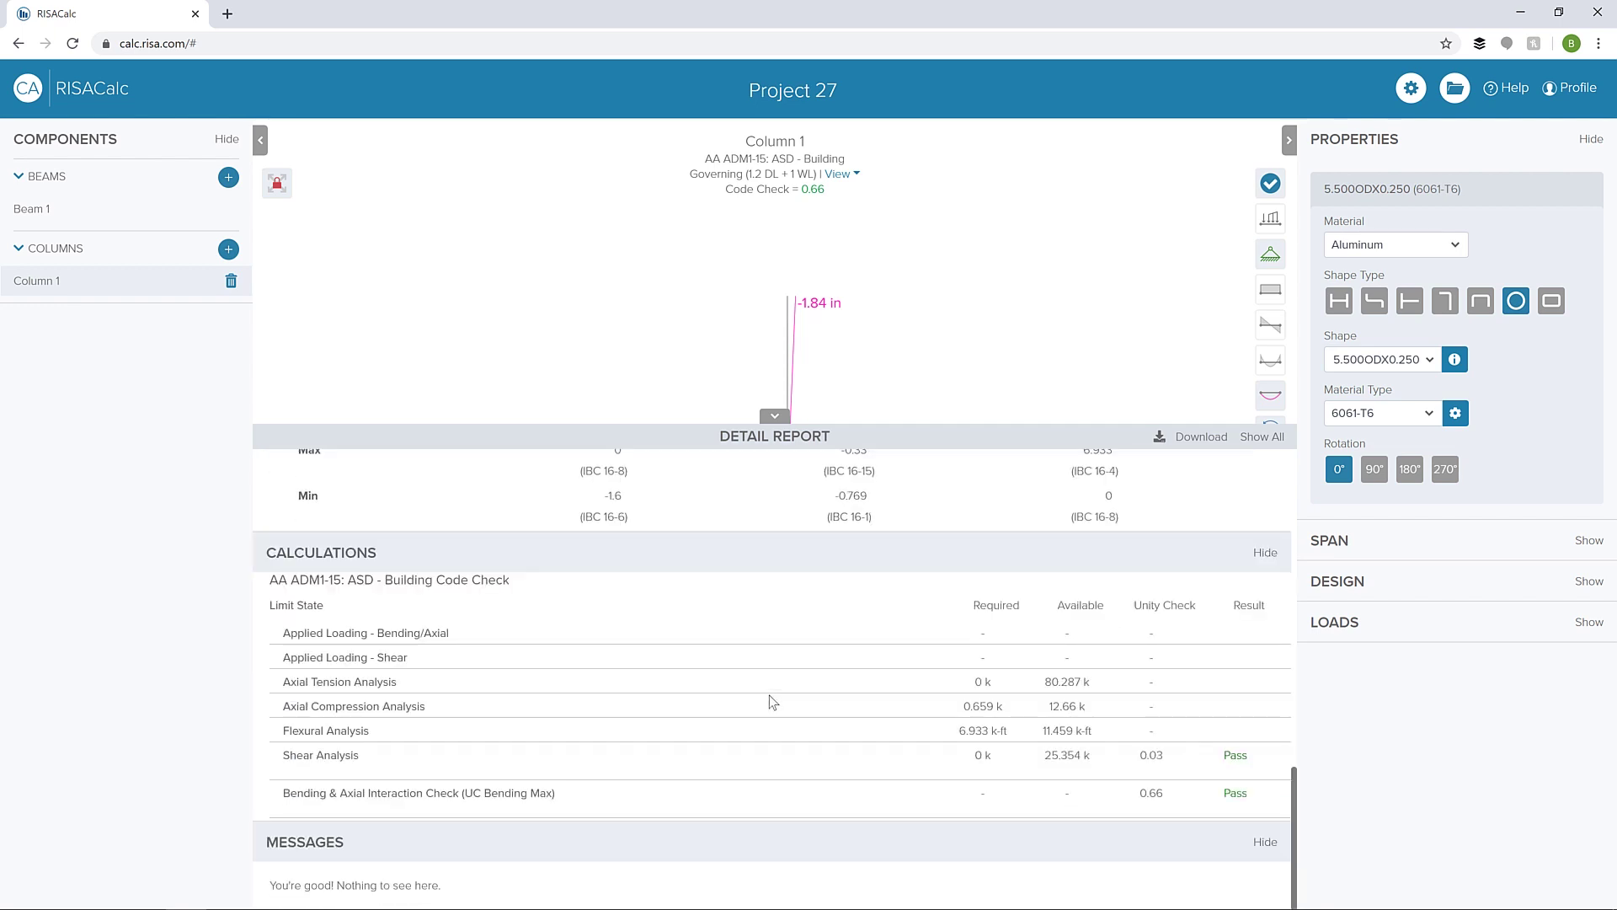
Step: Review the Axial Compression Analysis details, then download the column report as a PDF
click(502, 718)
scroll(497, 579, down, 3)
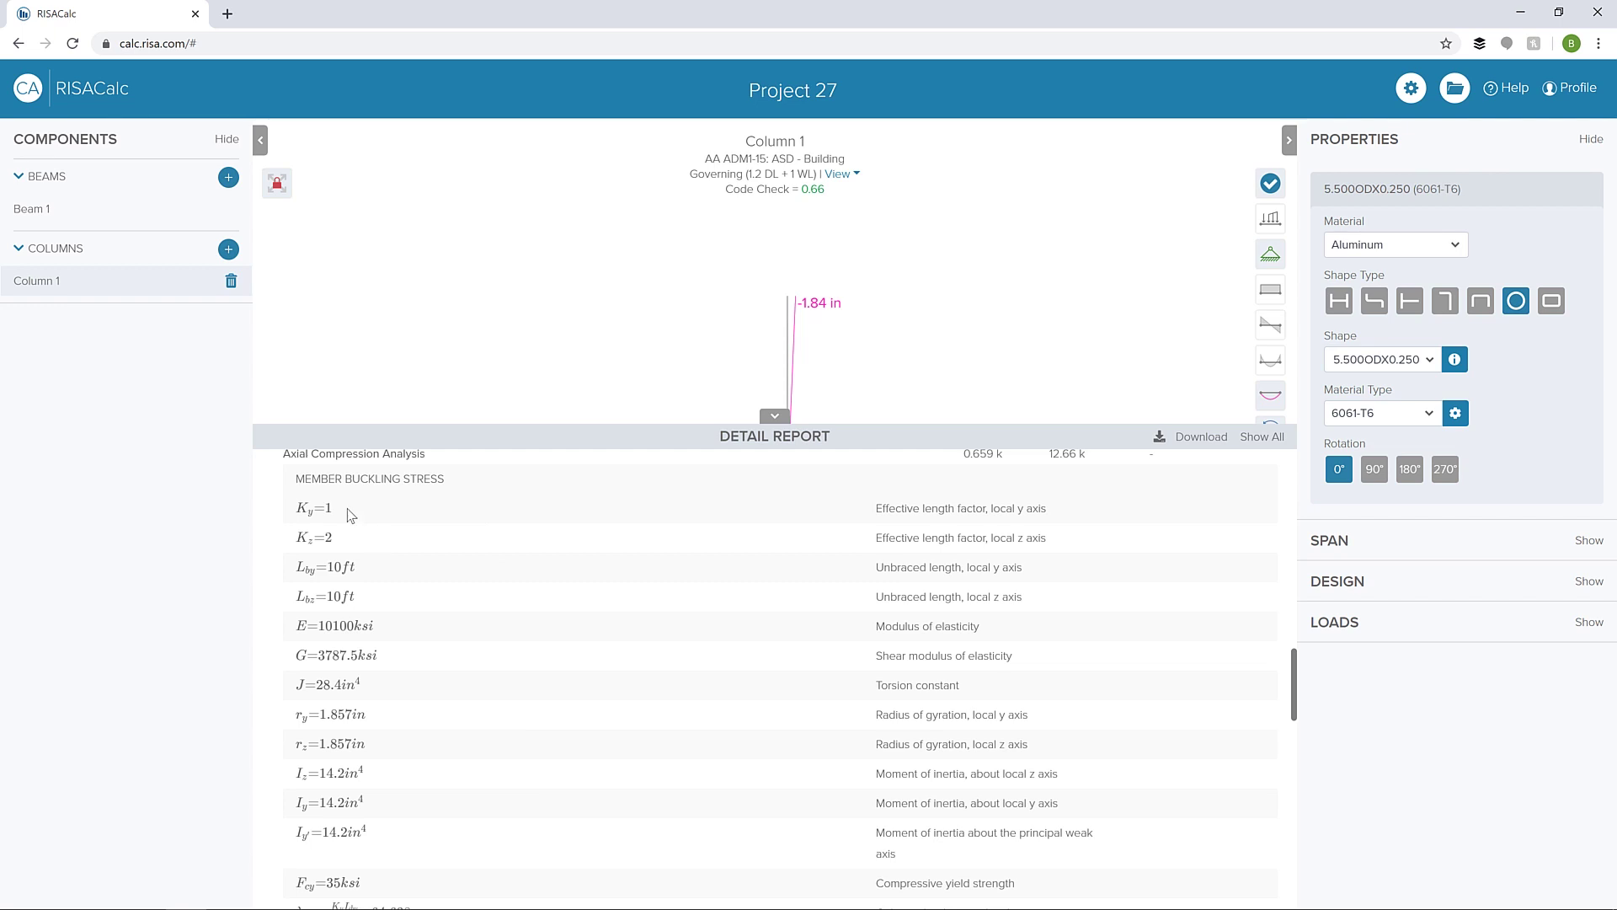
scroll(503, 477, down, 12)
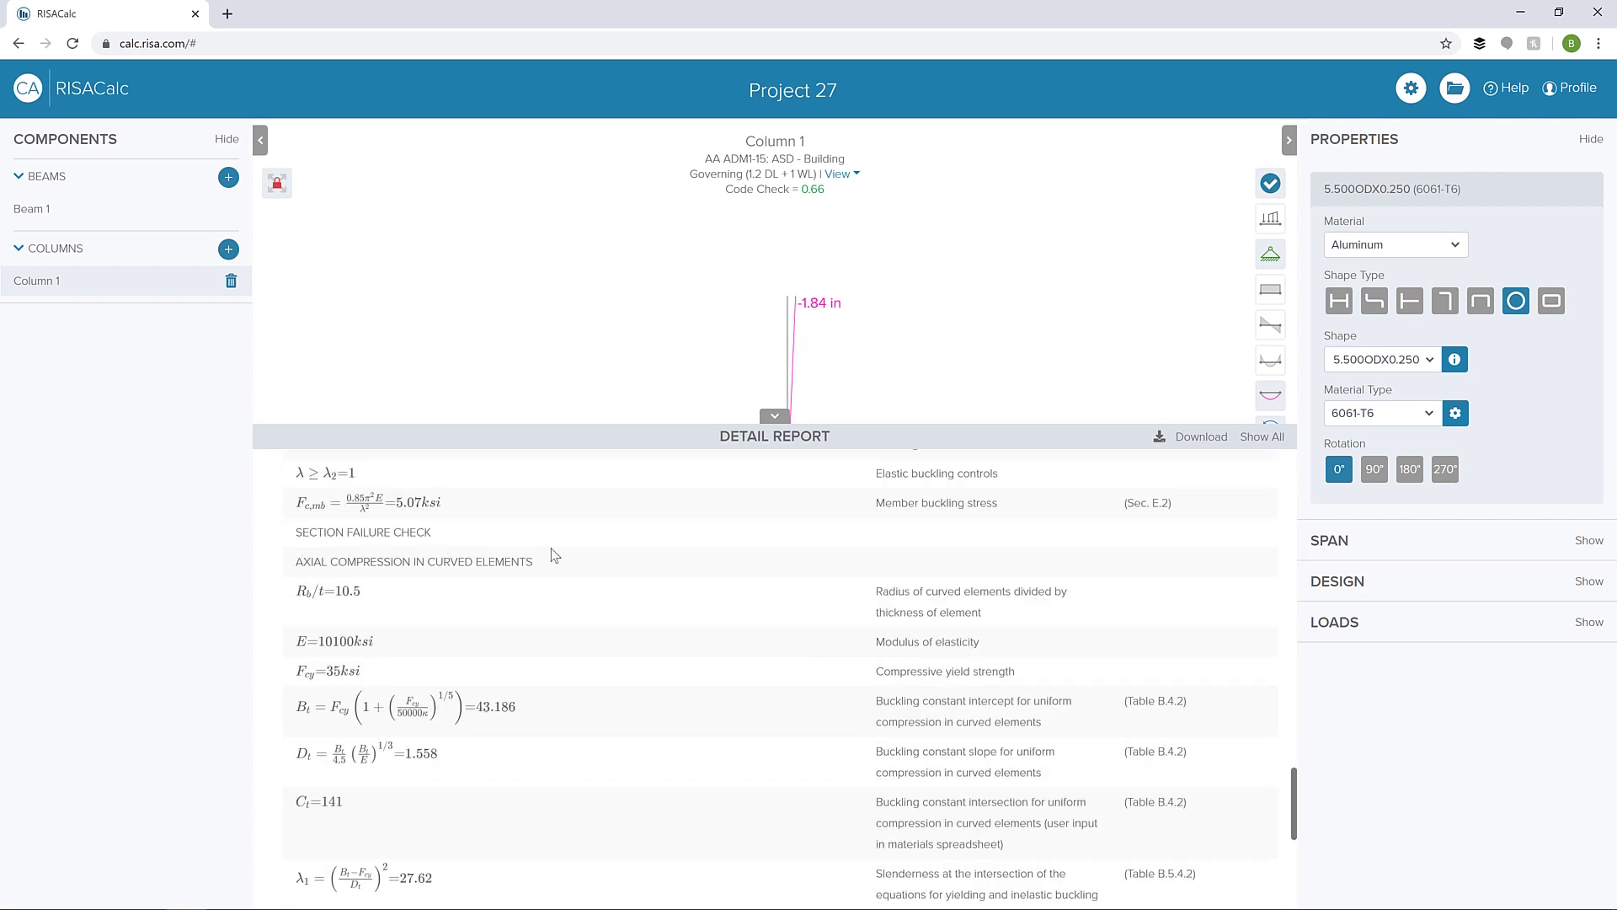
scroll(752, 541, down, 3)
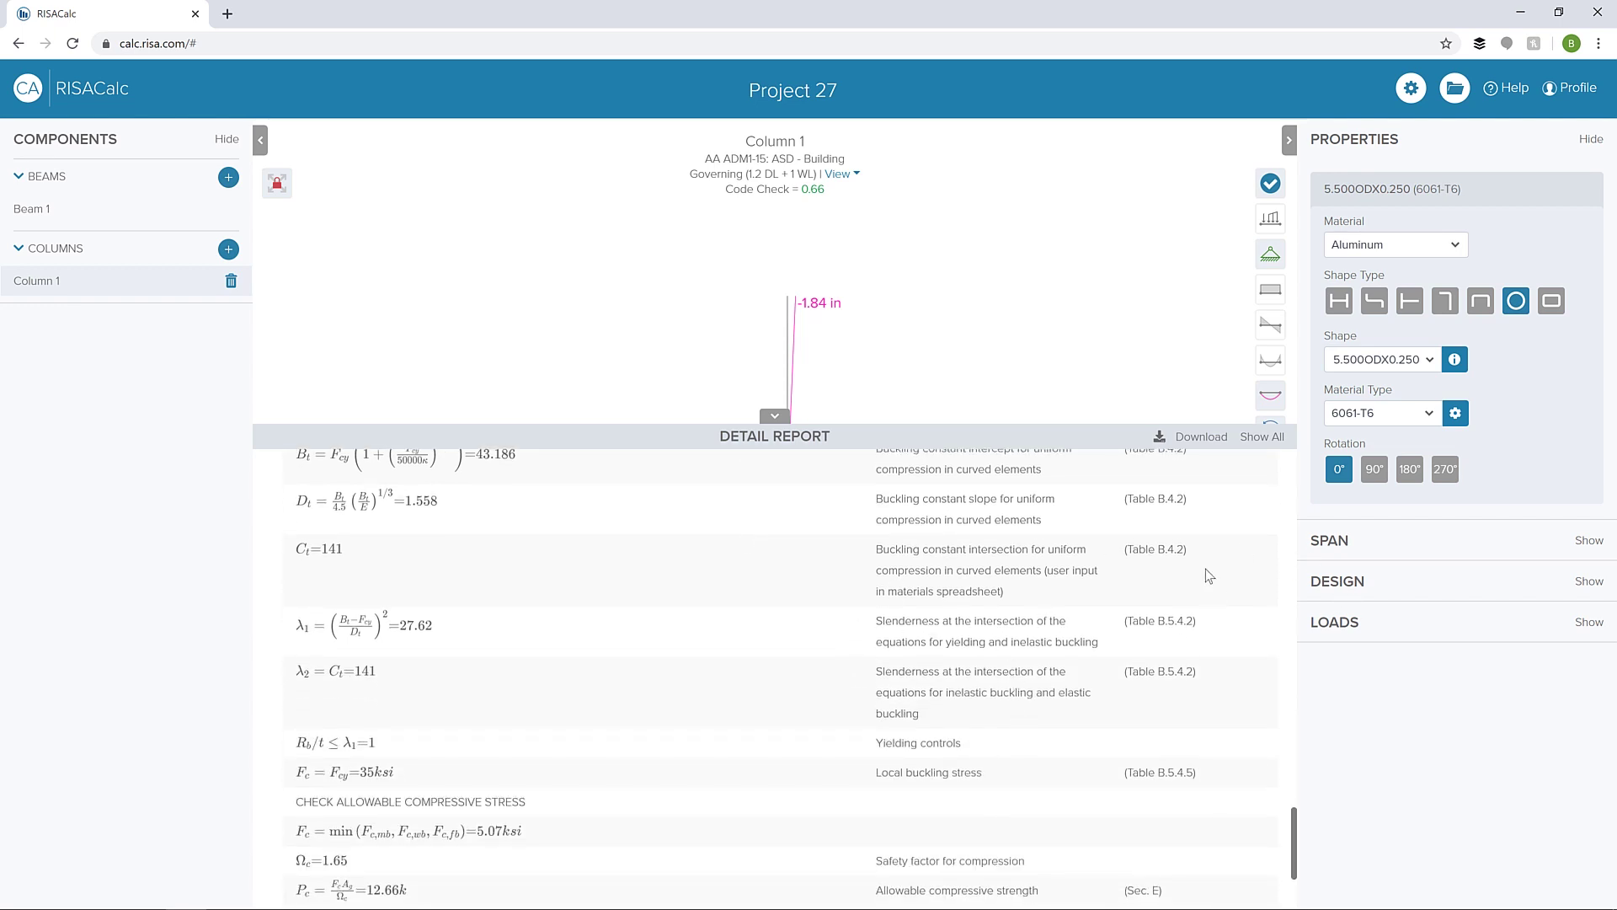
scroll(901, 598, down, 3)
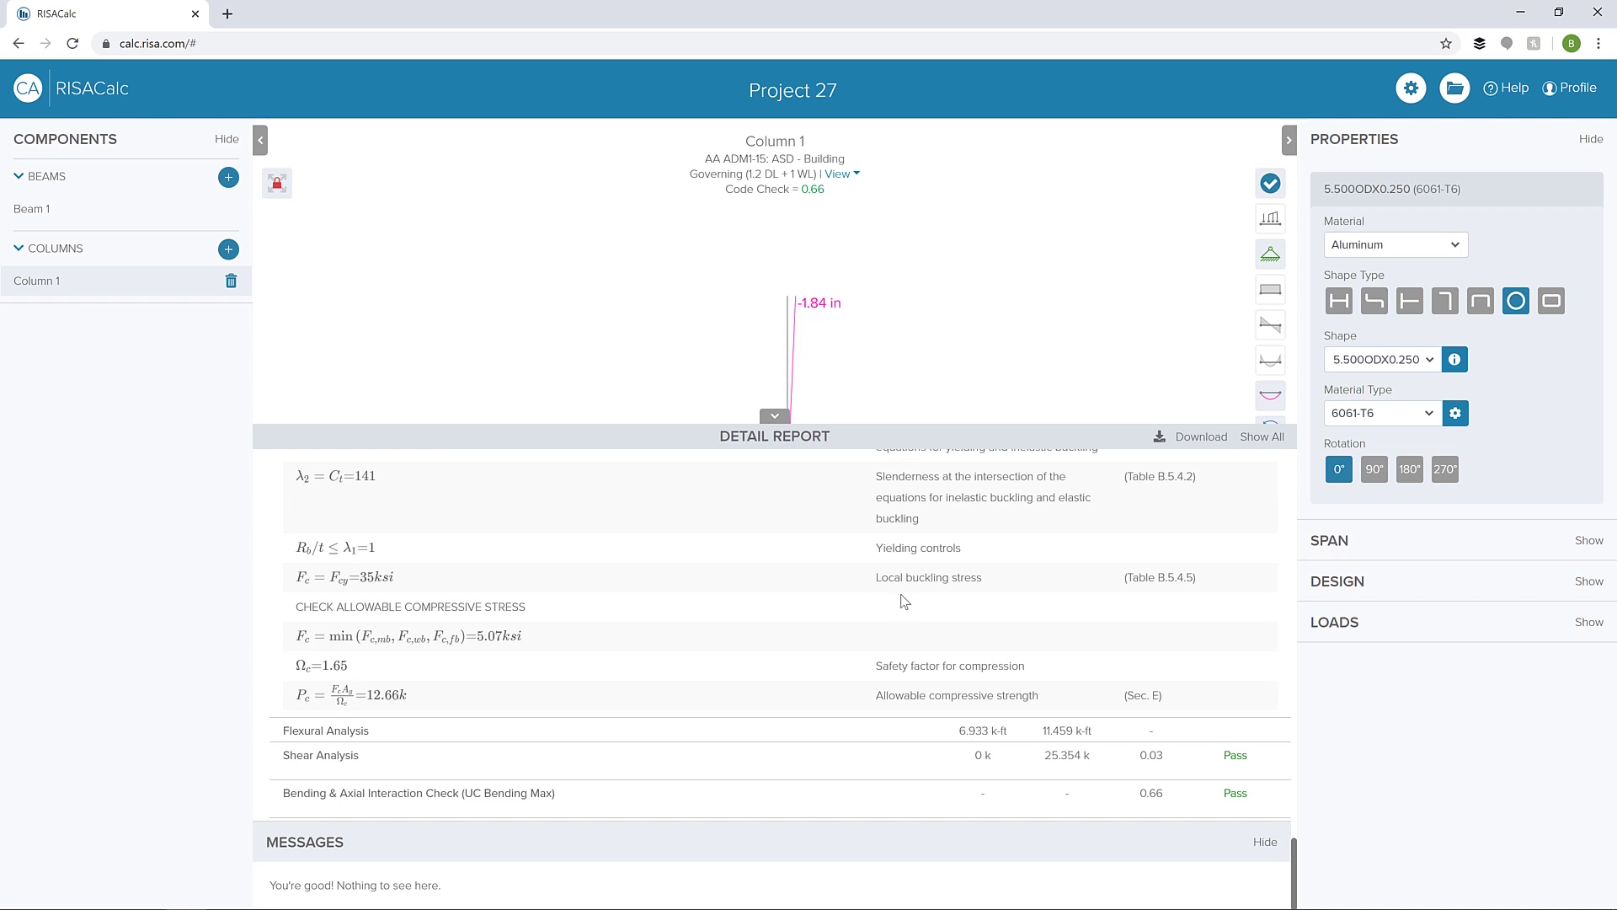
click(1159, 438)
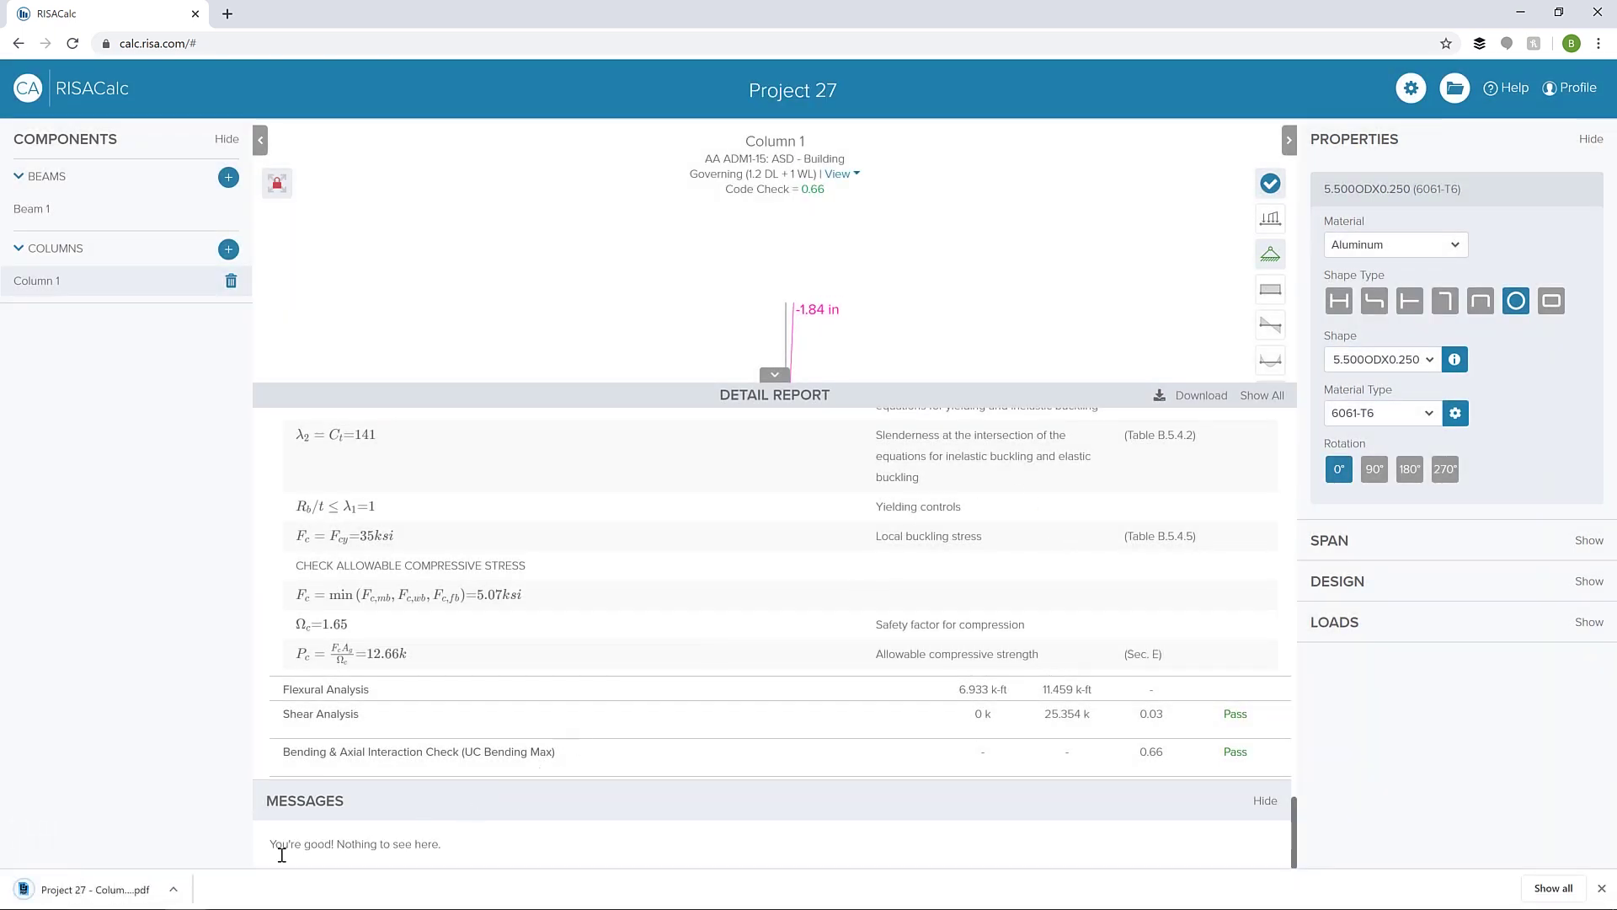
click(74, 891)
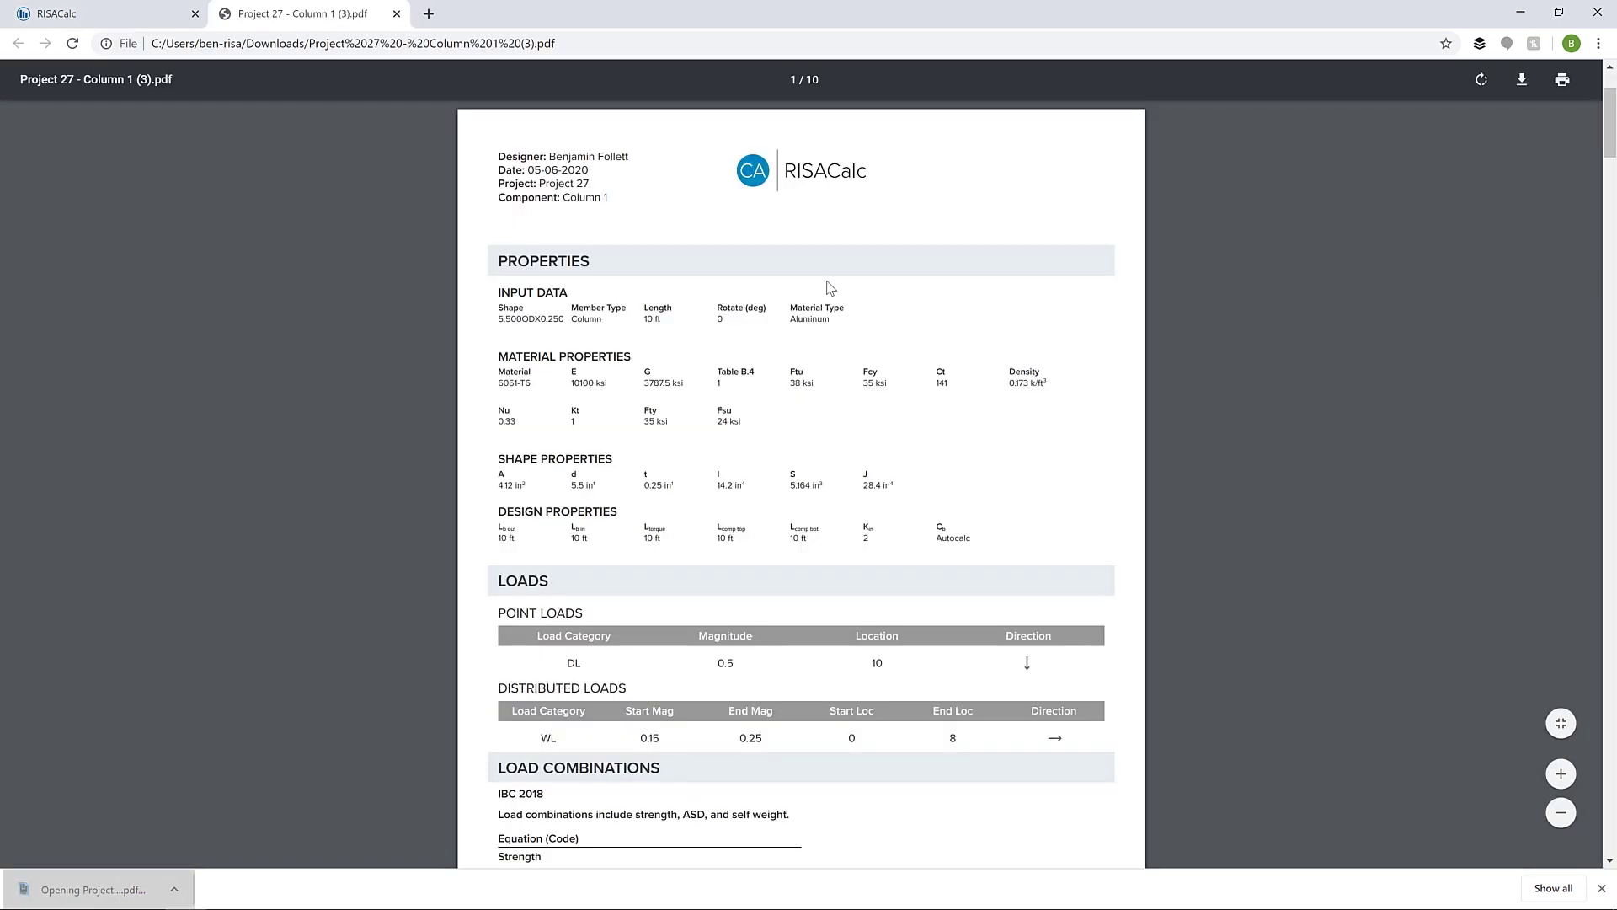
Step: Scroll through the PDF to the support reactions and bending/axial and shear stress calculations
scroll(830, 291, down, 15)
scroll(830, 297, down, 15)
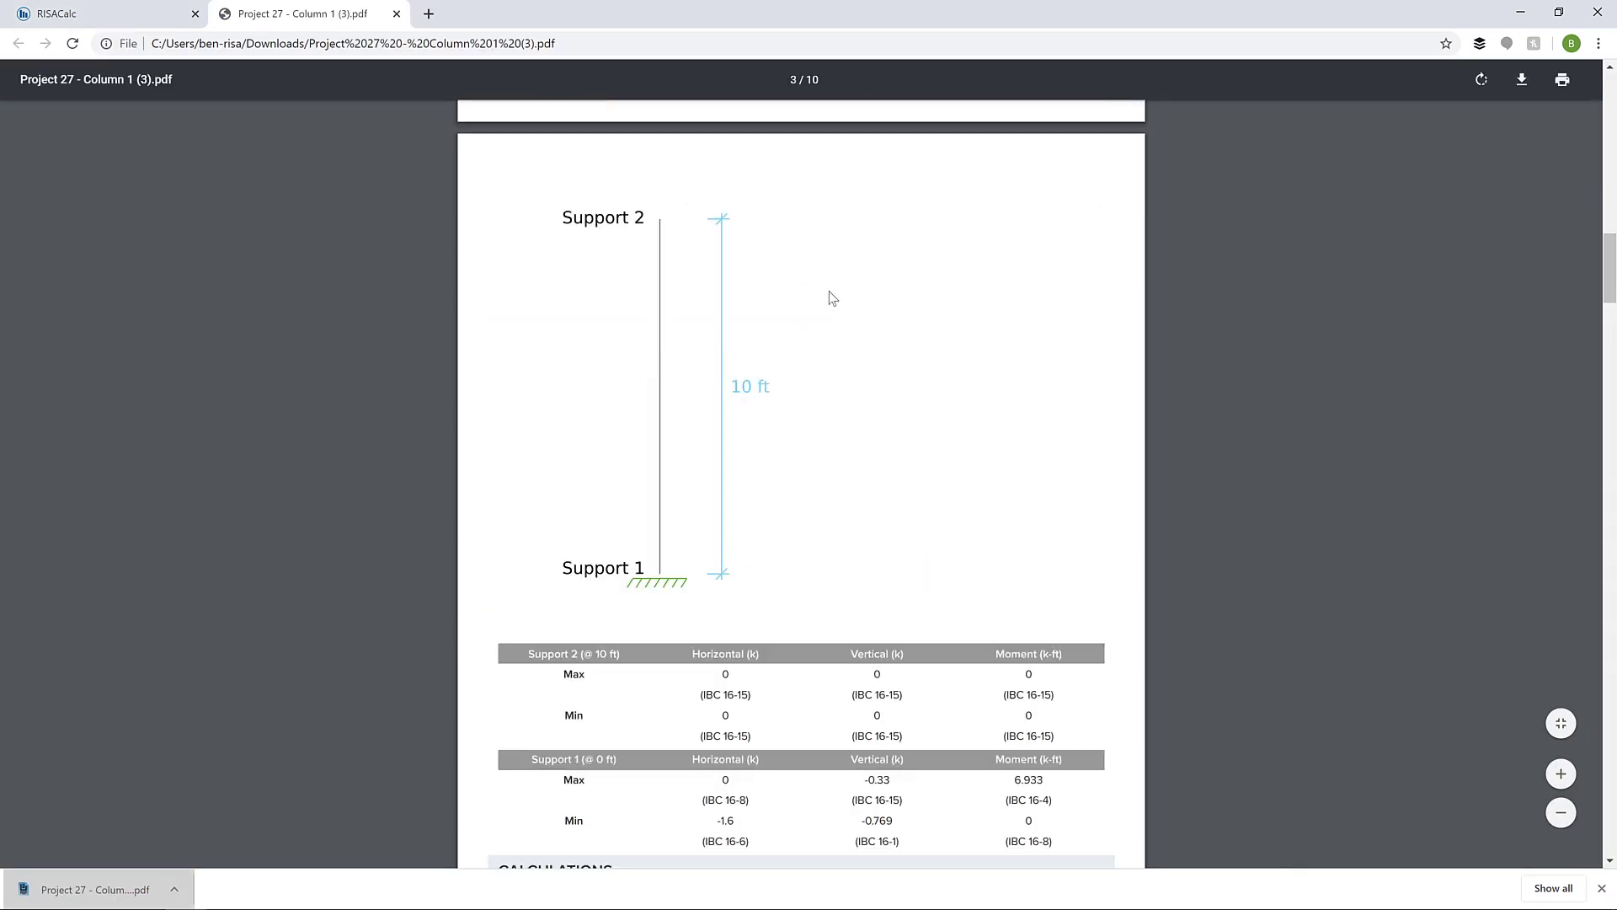
scroll(830, 296, down, 15)
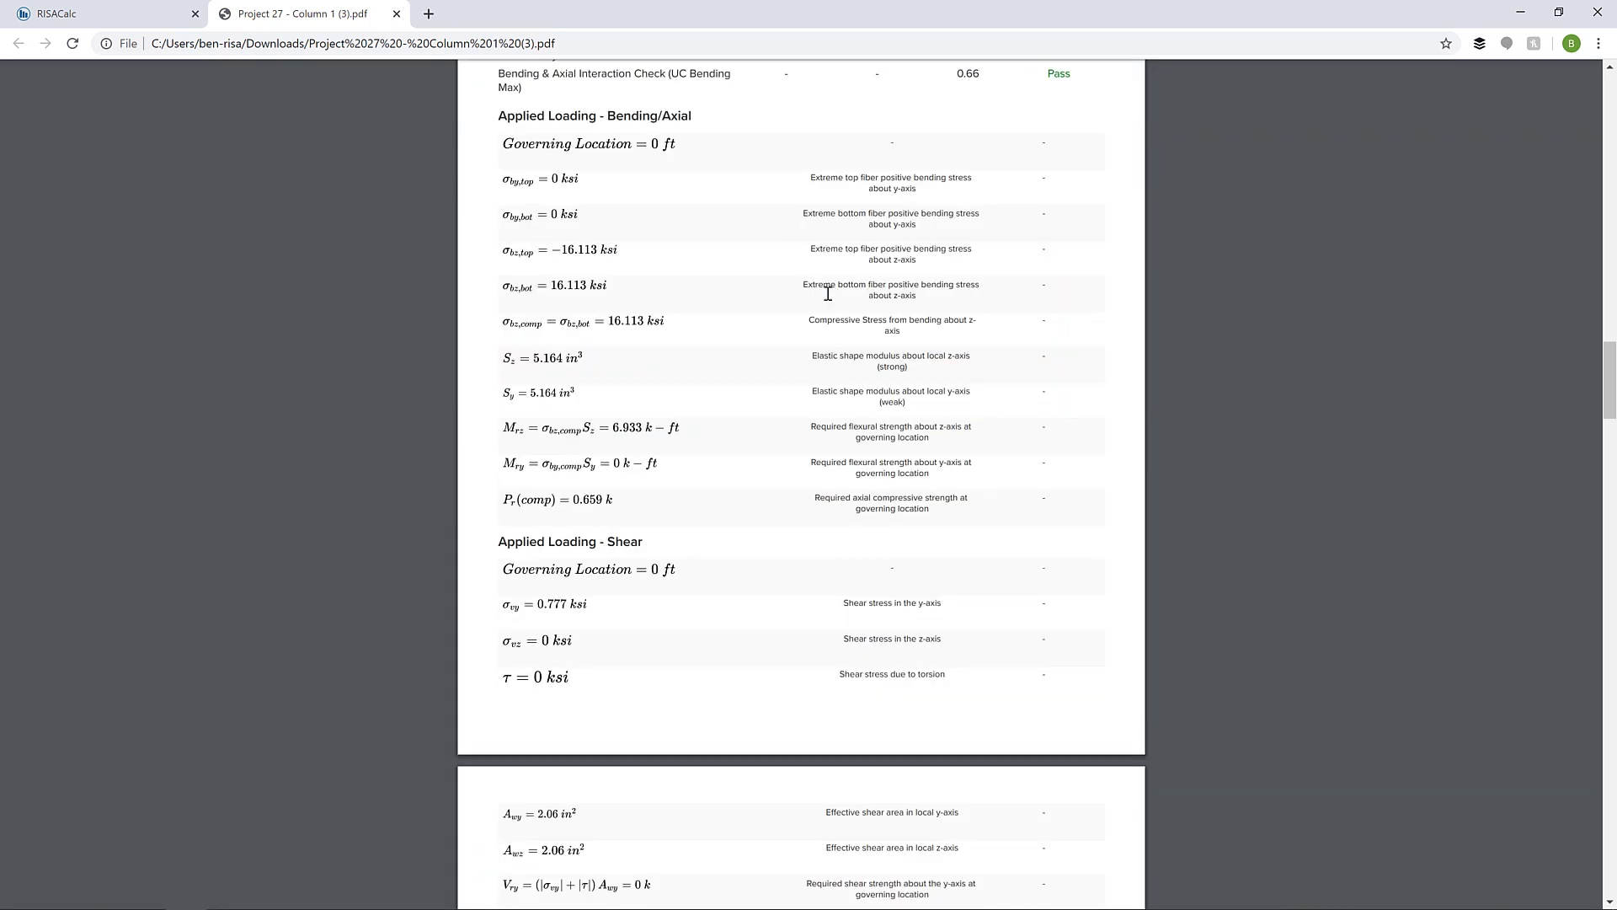